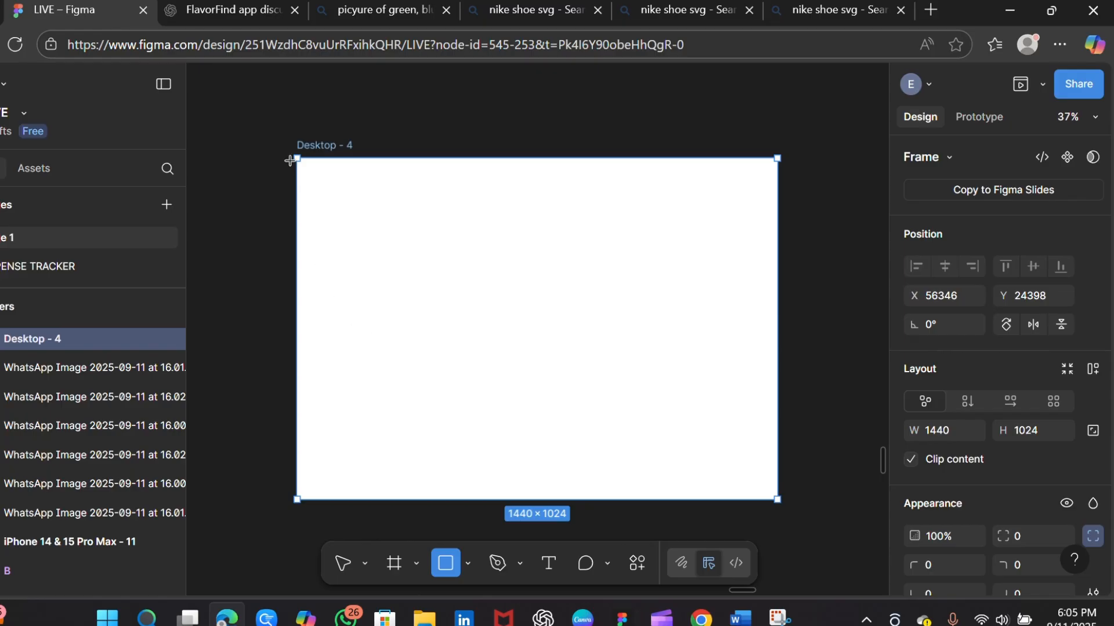
Draw a full-height rectangle along the left edge of the Desktop - 4 frame and set its width to 480
drag(296, 155, 438, 499)
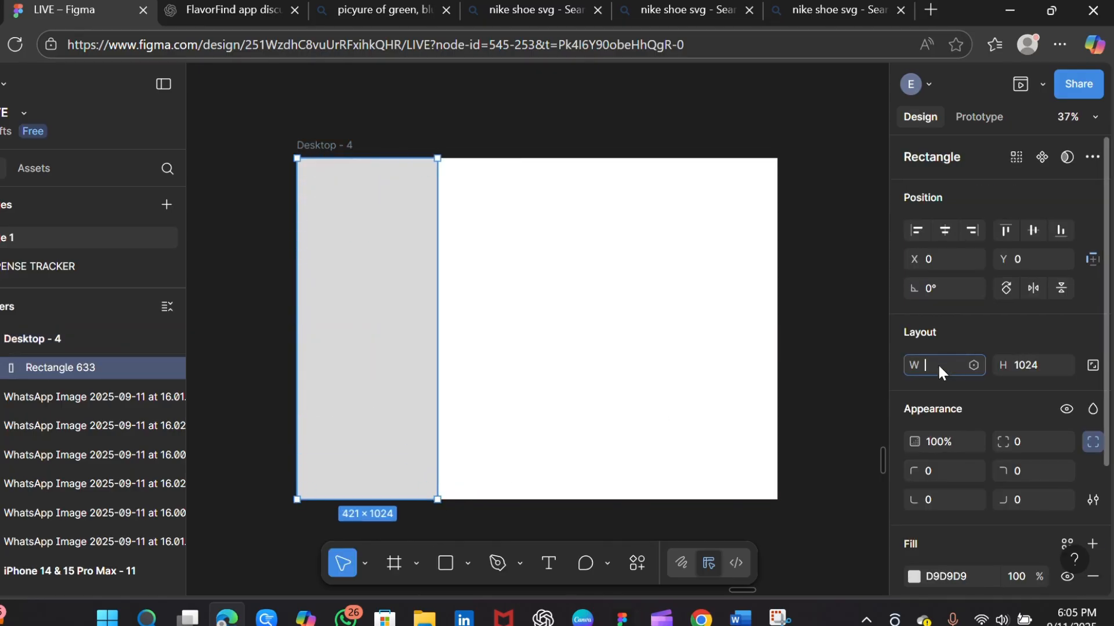
click(938, 365)
text(480)
key(Return)
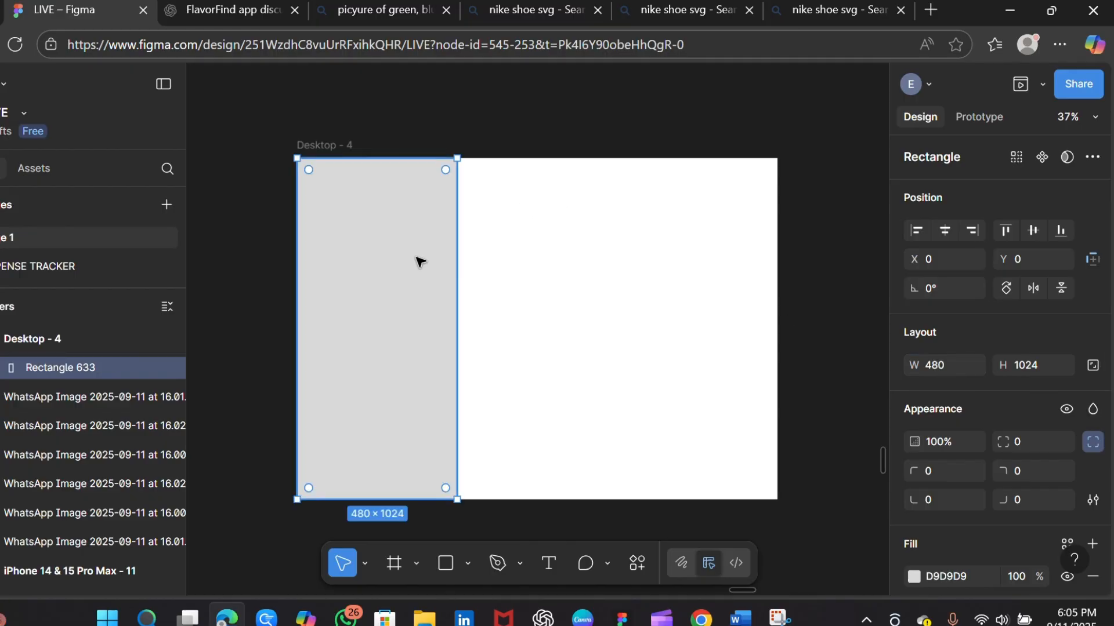
Duplicate the 480-wide rectangle twice, placing the copies side by side to fill the rest of the frame
key(ctrl+d)
drag(415, 256, 577, 256)
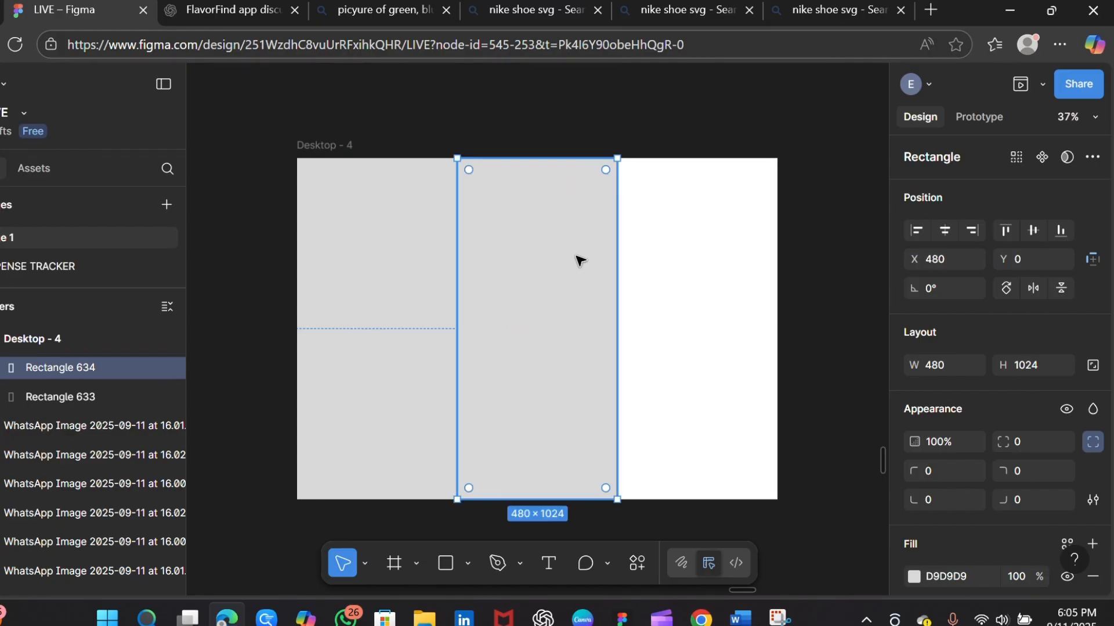
key(ctrl+d)
Fill the frame's left rectangle with the page's green colour 00C853
click(419, 318)
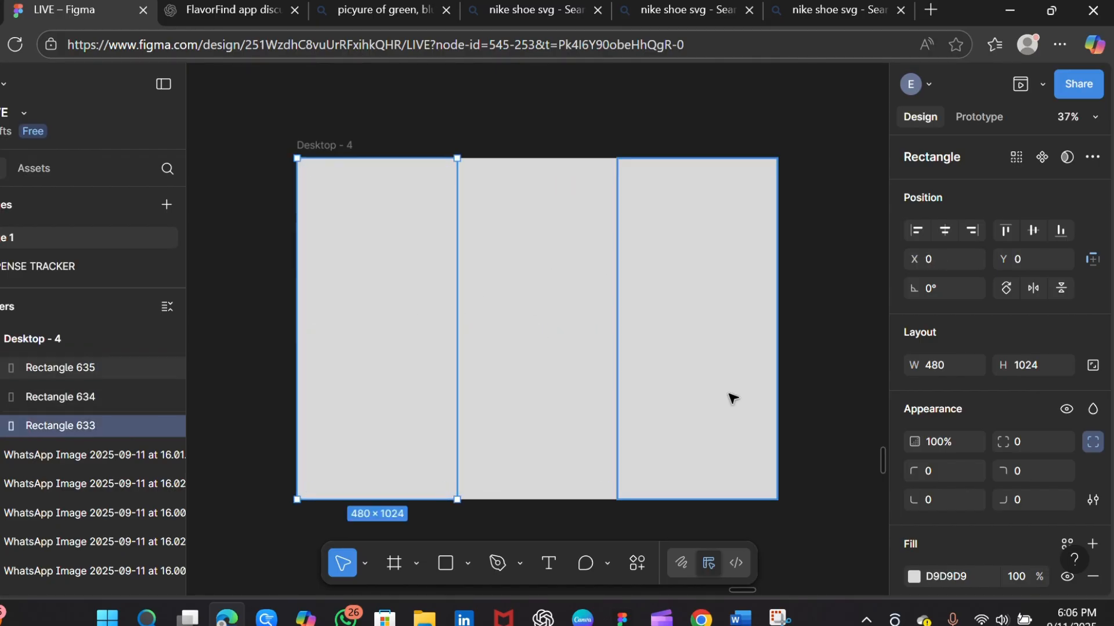
click(914, 577)
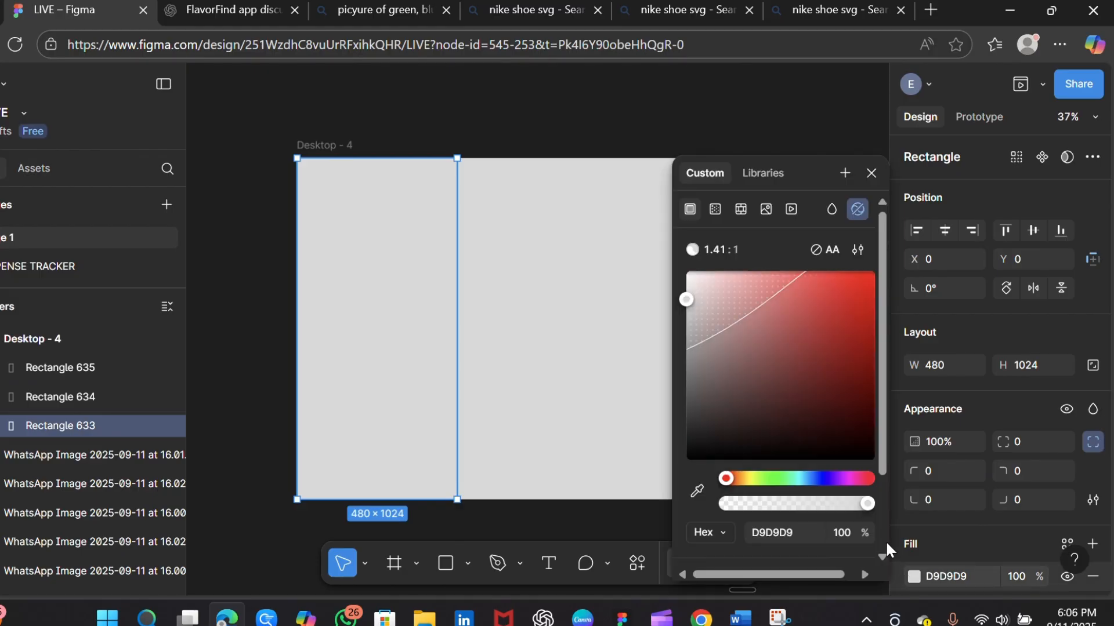
scroll(886, 541, down, 3)
click(803, 524)
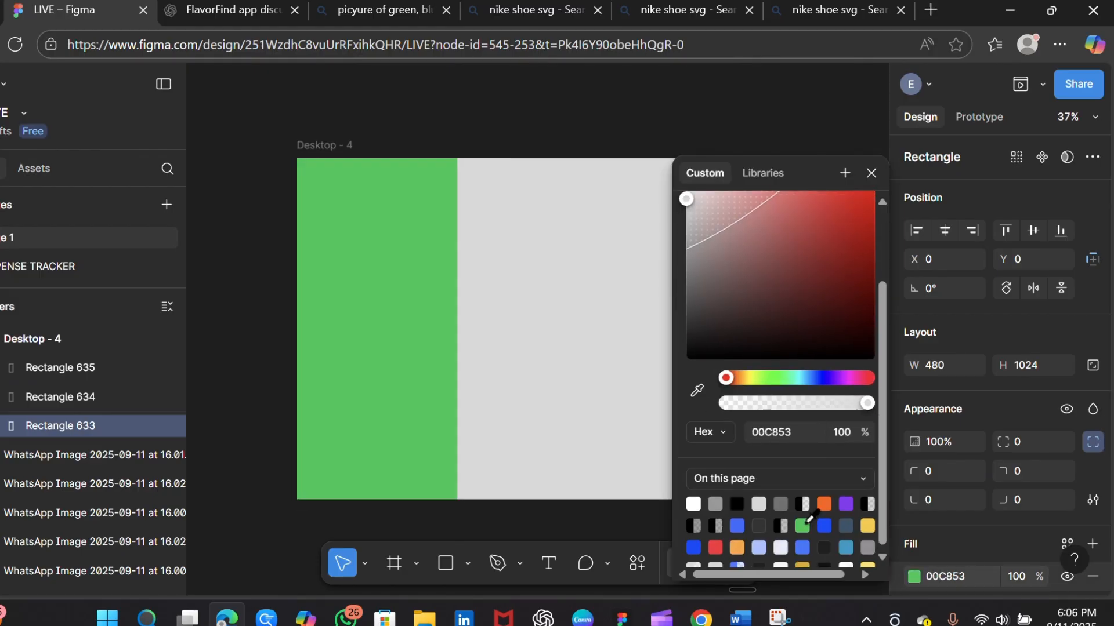
Fill the middle rectangle with the page's blue colour 396BFF
click(534, 393)
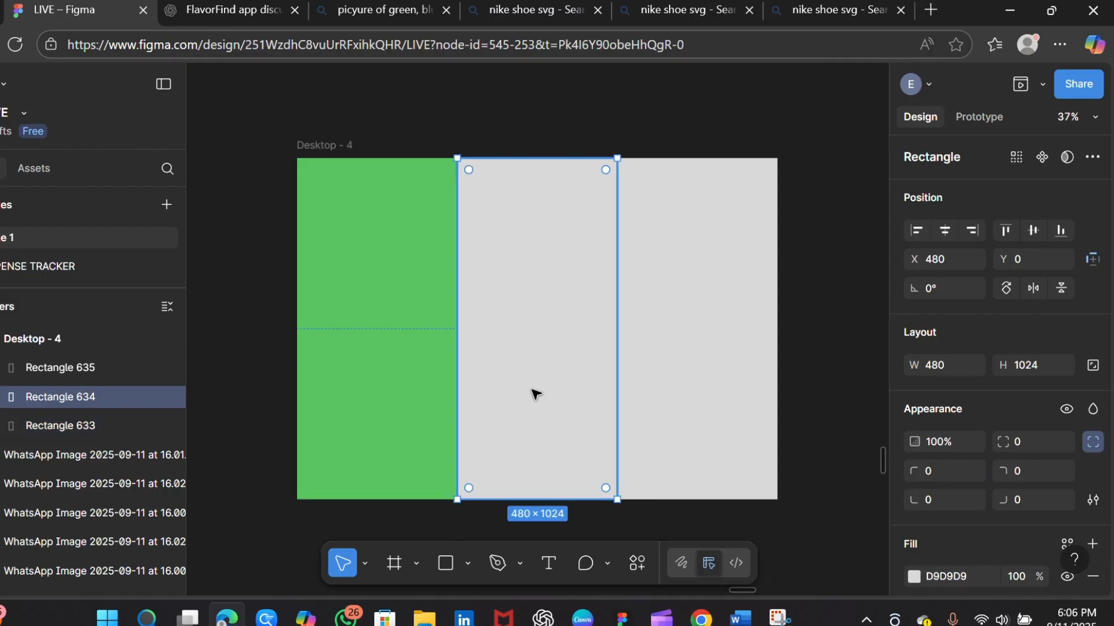
click(914, 577)
scroll(883, 523, down, 3)
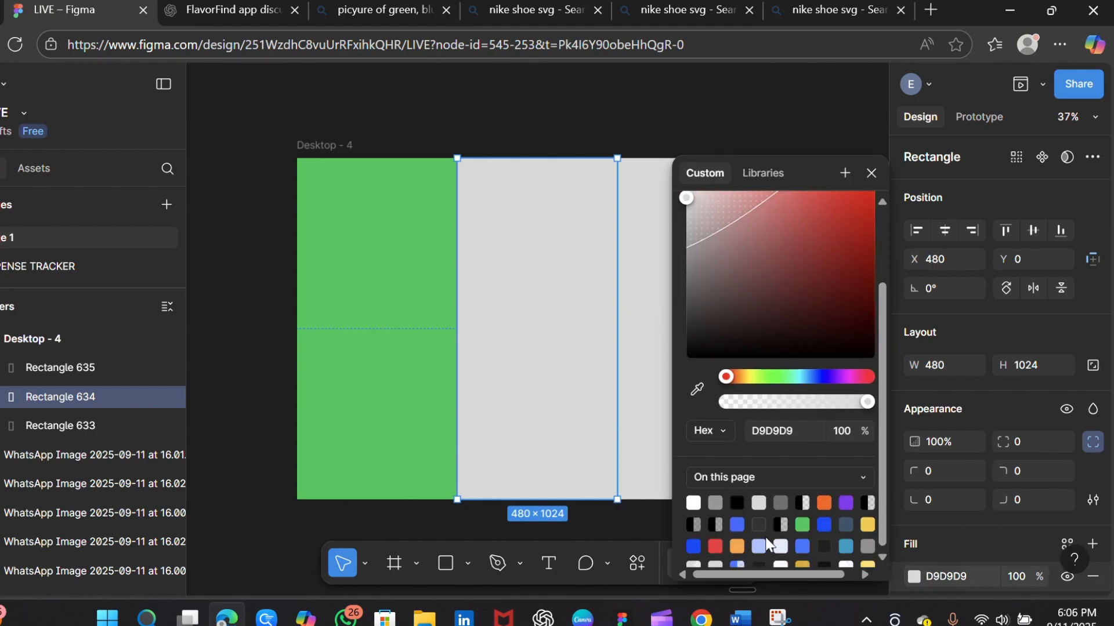
click(737, 523)
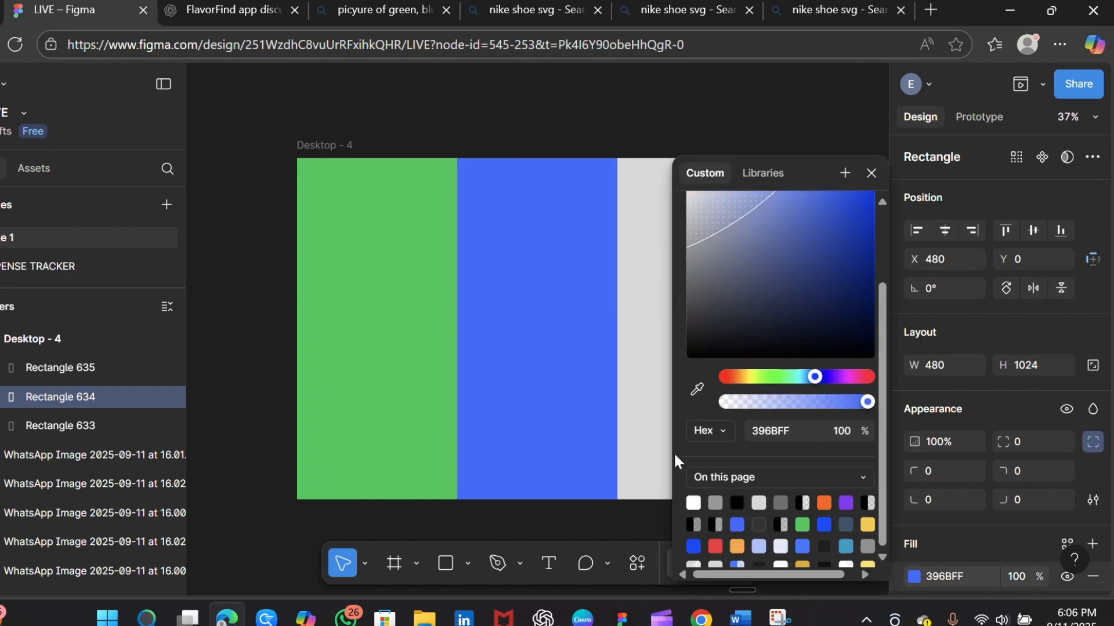
Fill the frame's right rectangle with the page's red colour F72D37 and deselect it
click(656, 403)
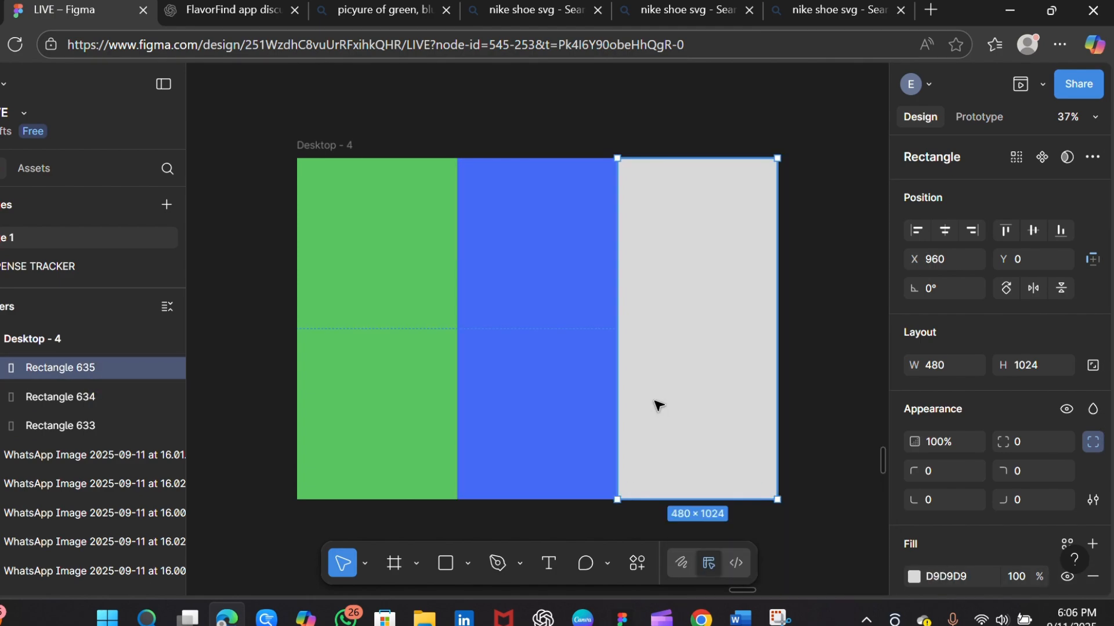
click(913, 577)
scroll(883, 549, down, 3)
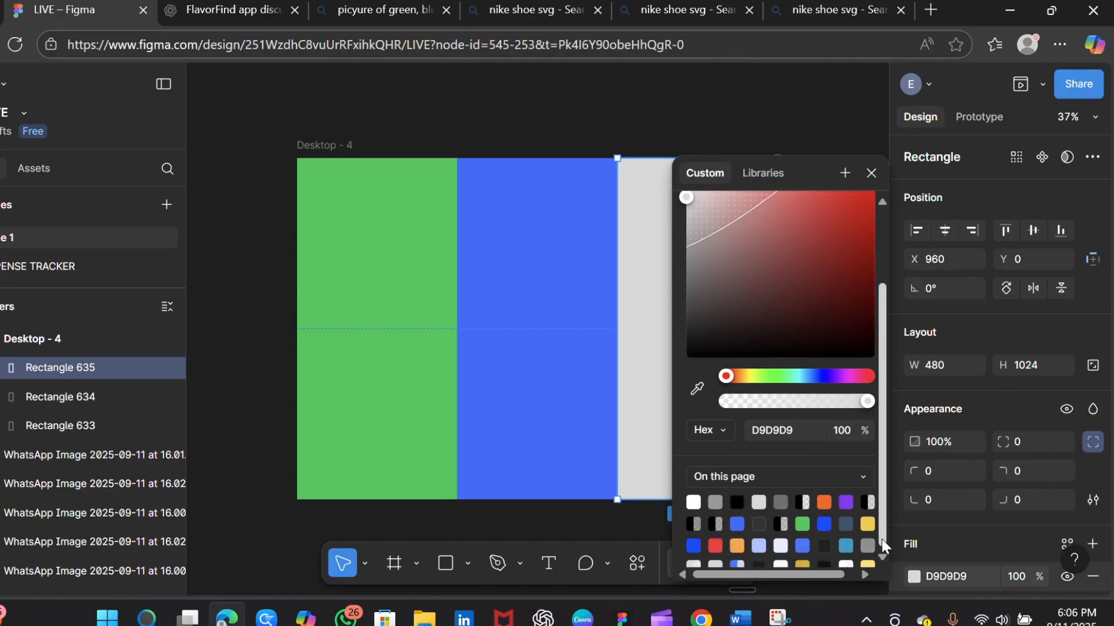
click(715, 544)
click(871, 173)
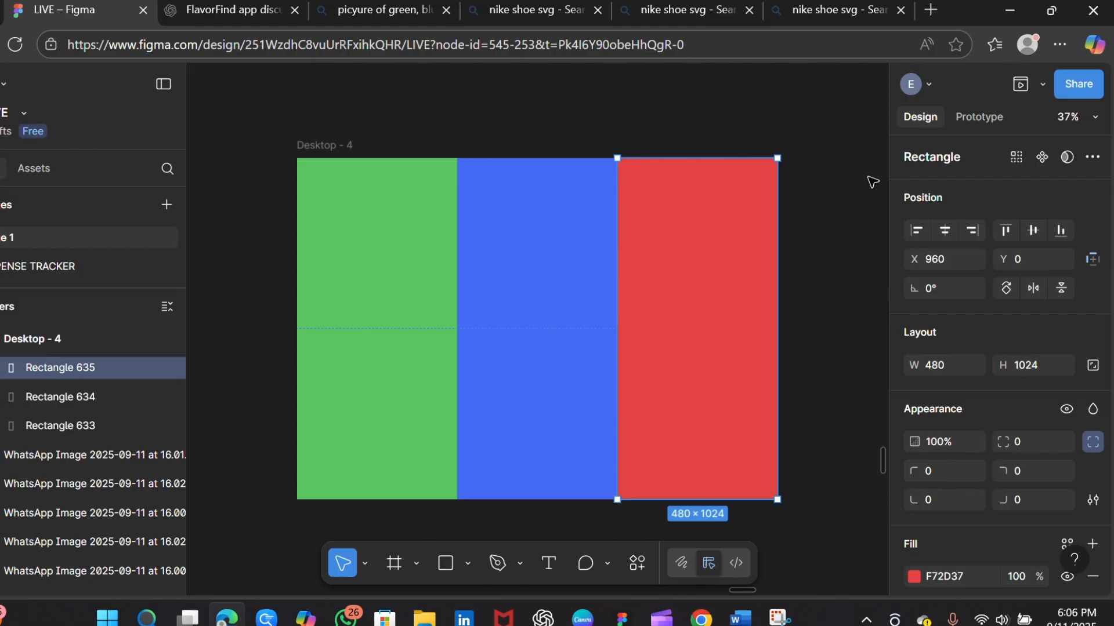
click(832, 378)
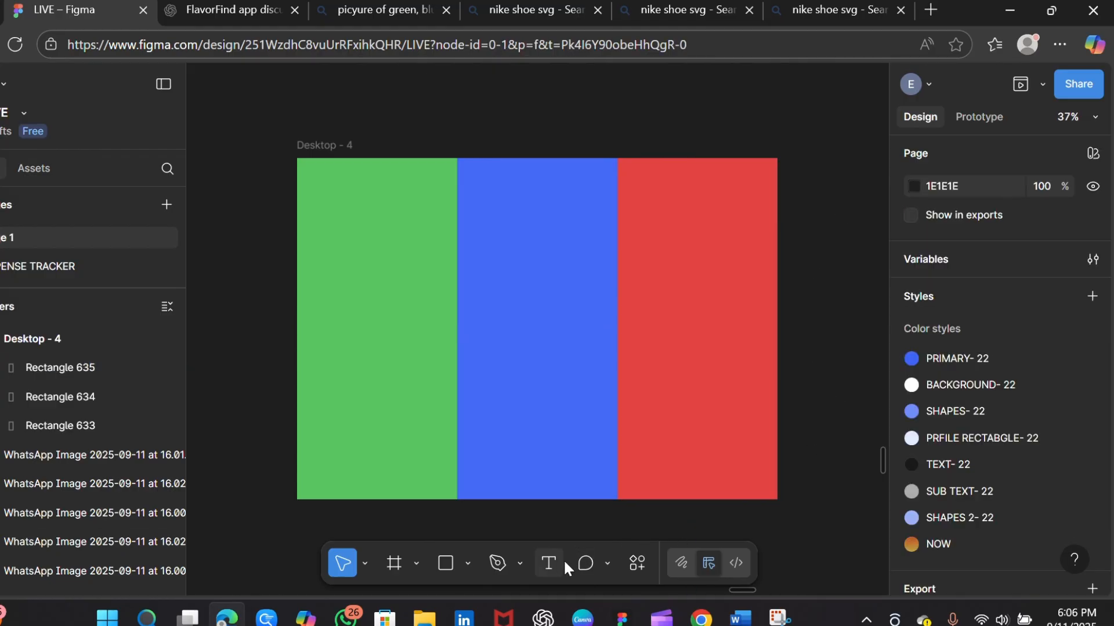
Add the text "Green Edition" in a box of about 188 × 82 on the green rectangle, at font size 36
click(550, 568)
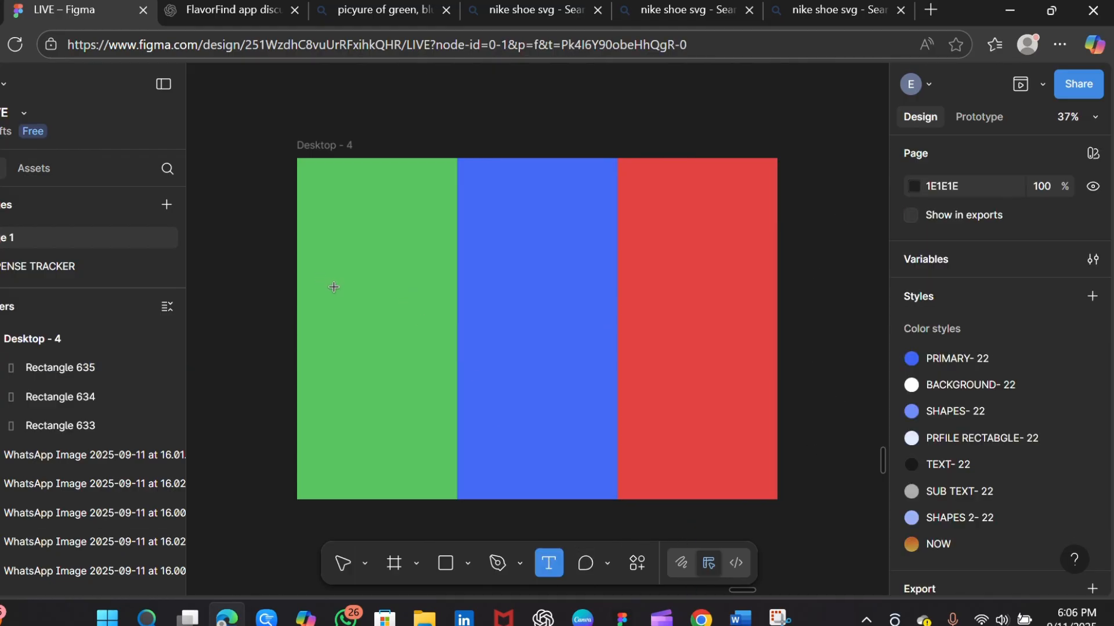
drag(334, 288, 400, 315)
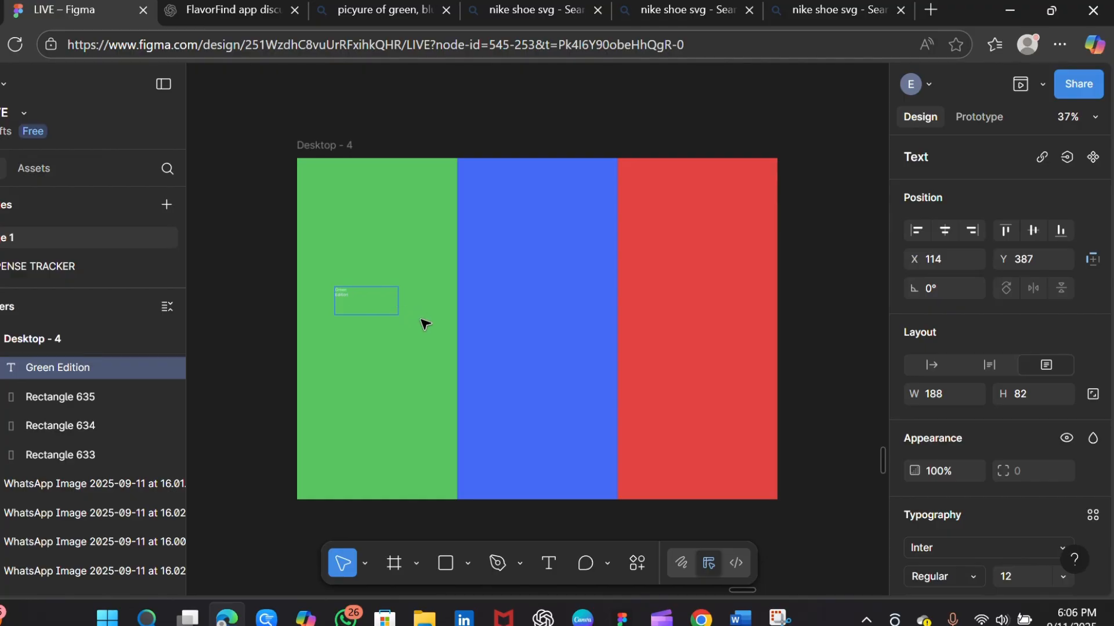
click(1057, 577)
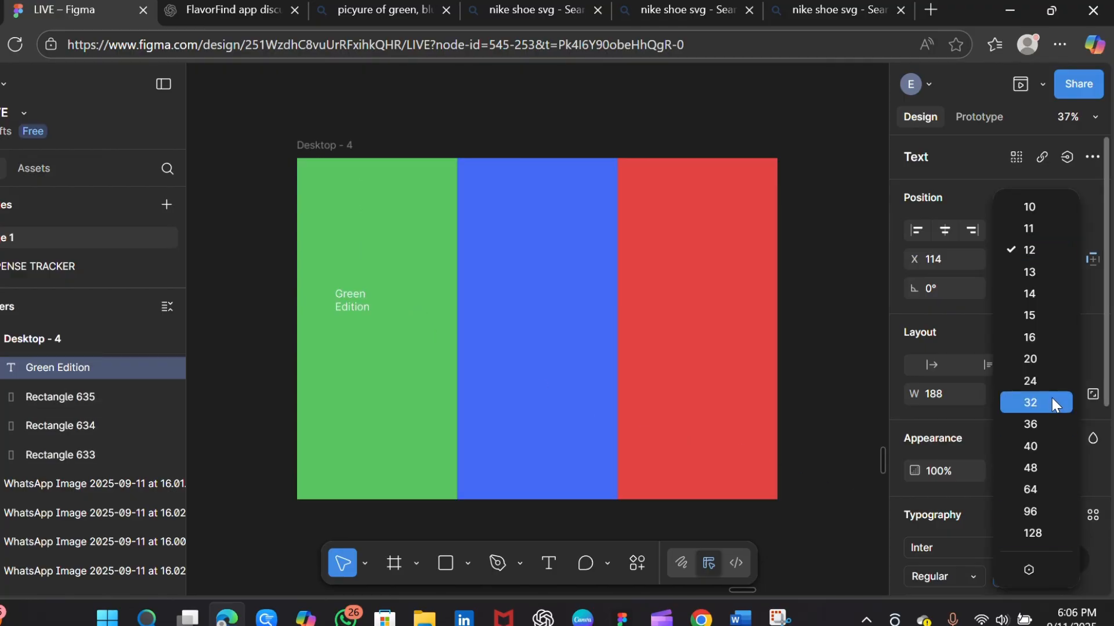
click(1047, 419)
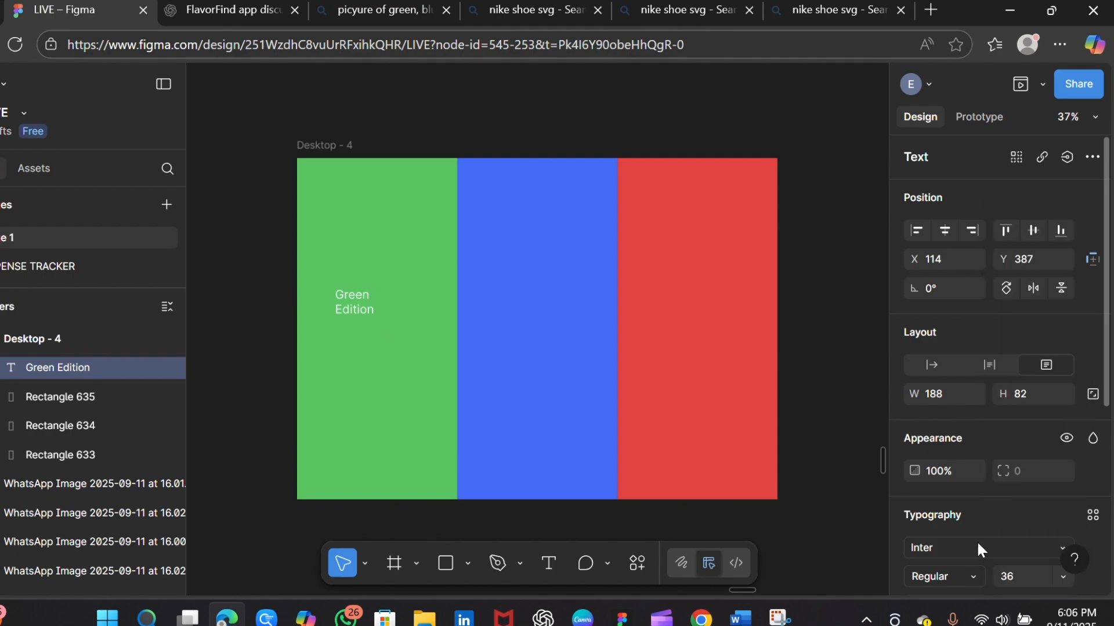
Make the "Green Edition" text bold and centre-aligned, and move it slightly up on the green rectangle
click(976, 575)
click(957, 243)
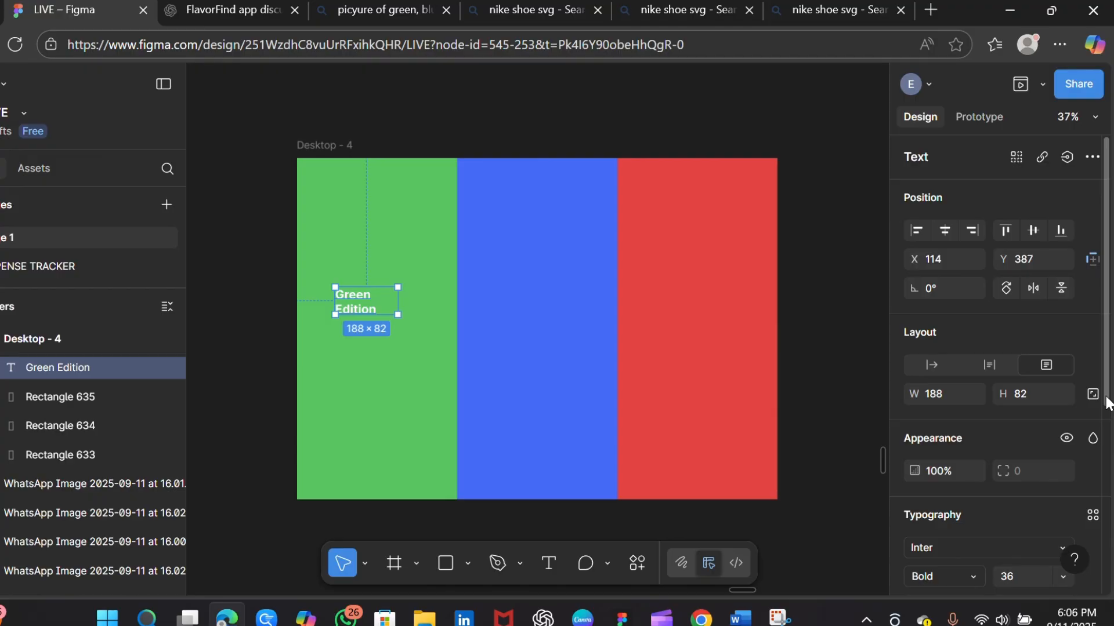
drag(1106, 397, 1113, 497)
click(944, 468)
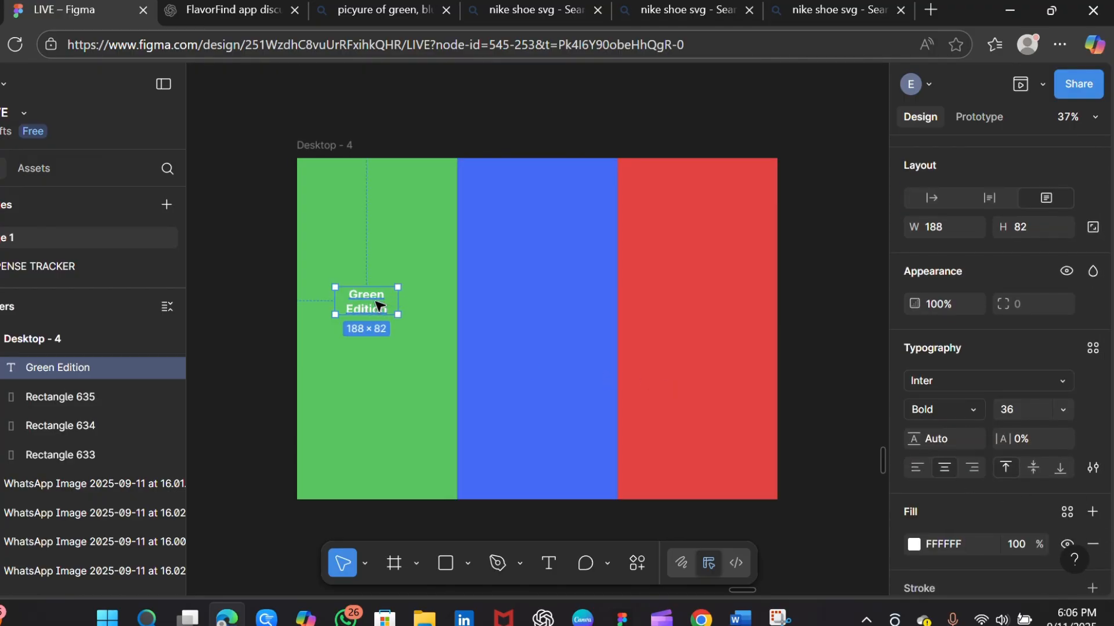
drag(377, 304, 381, 296)
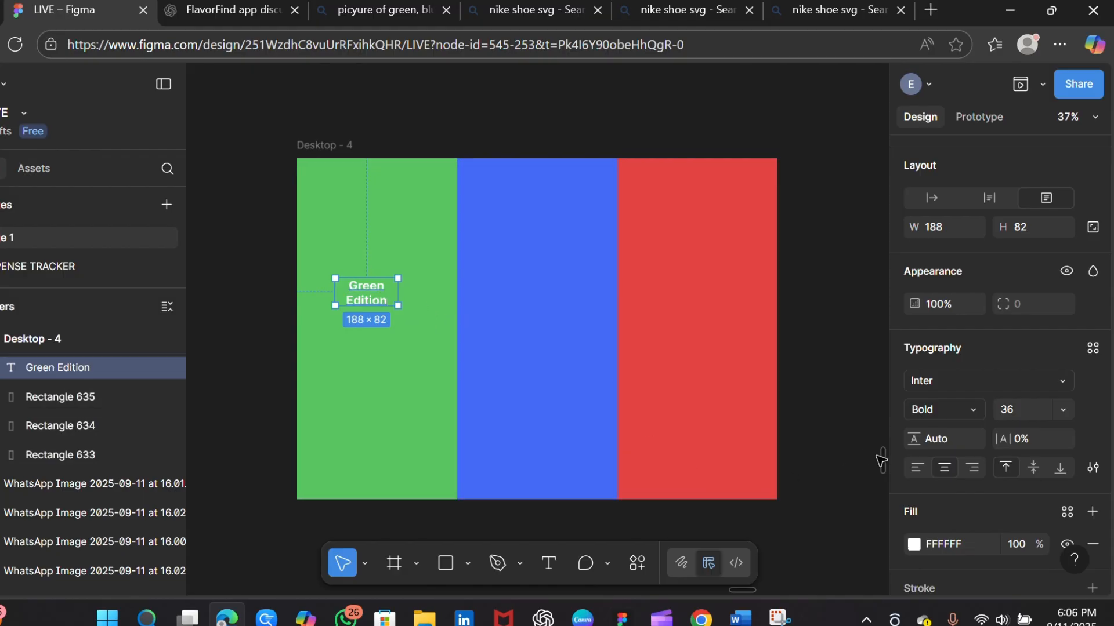
Duplicate the "Green Edition" text onto the blue rectangle and change the copy to "Blue Edition"
key(ctrl+d)
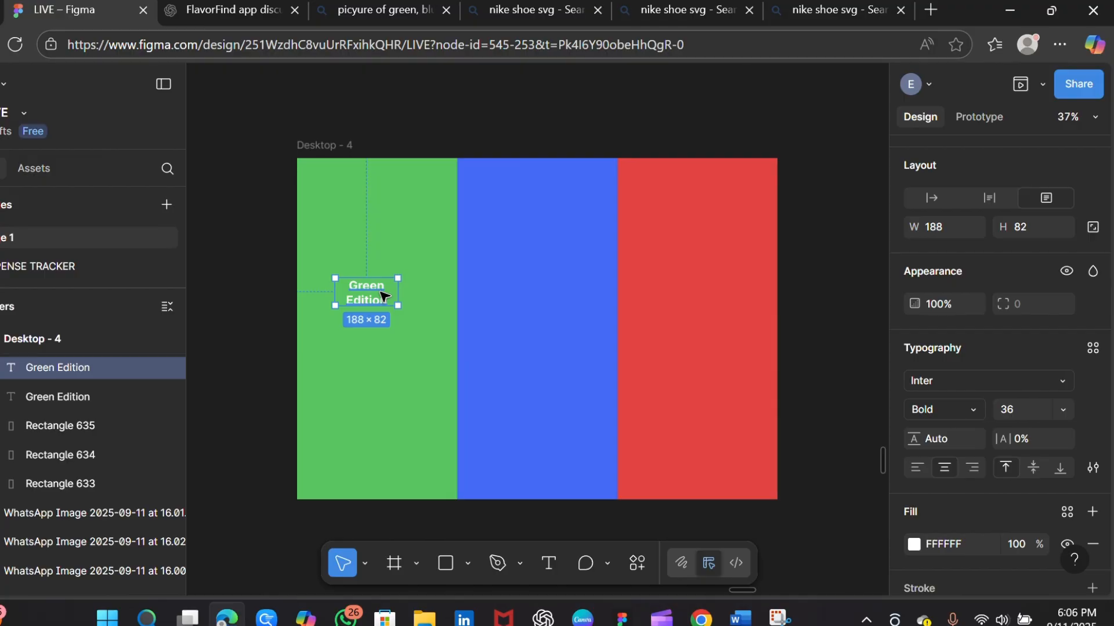
drag(384, 296, 558, 297)
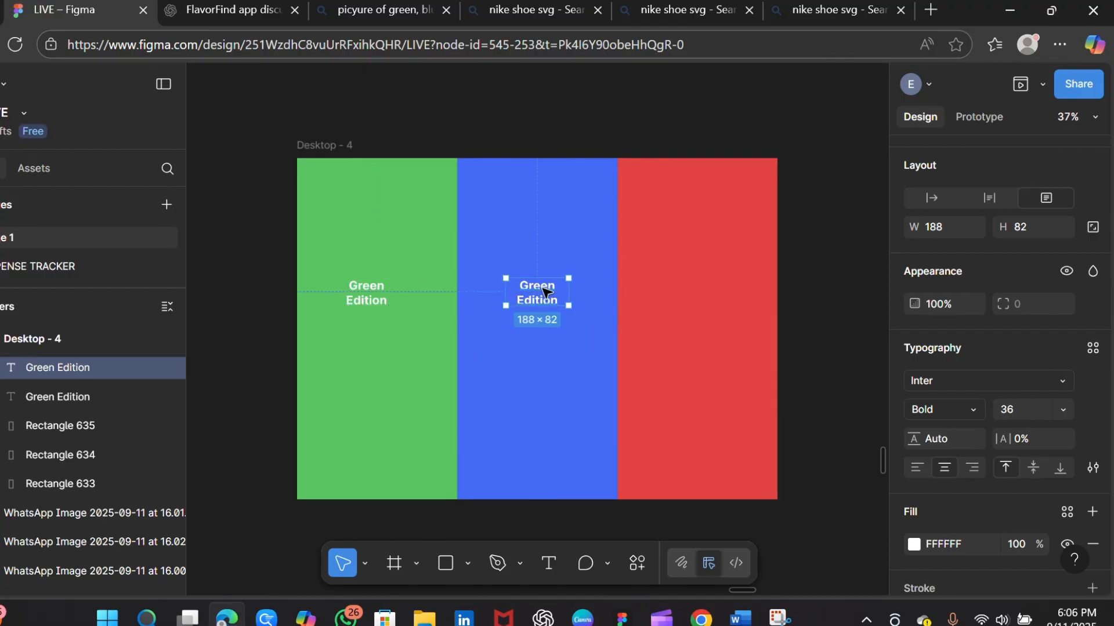
double_click(557, 296)
key(Escape)
double_click(552, 290)
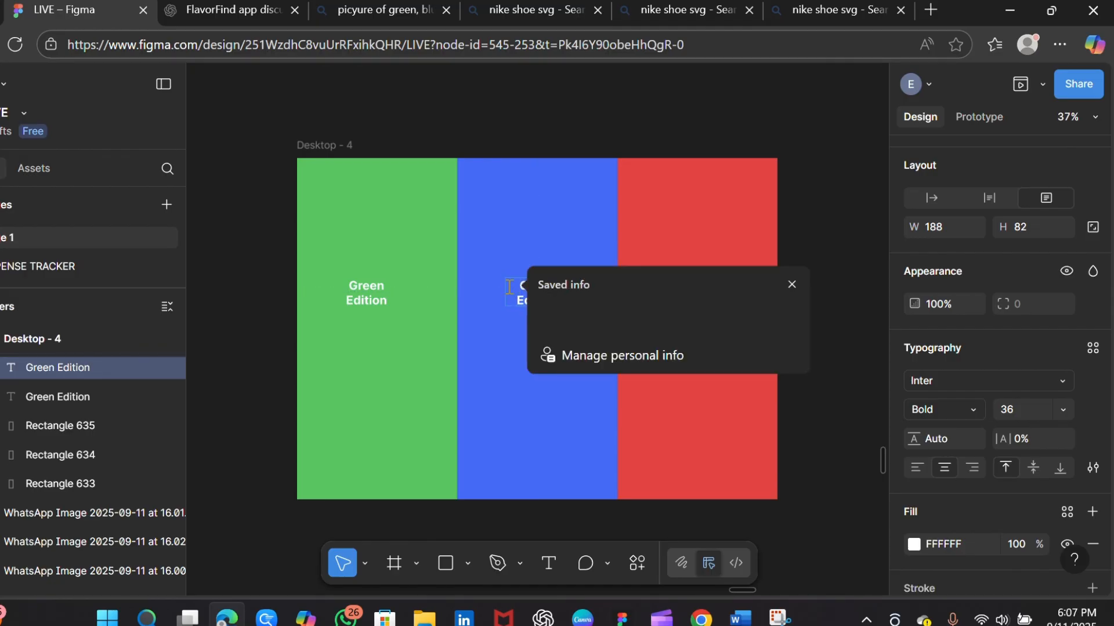
click(792, 285)
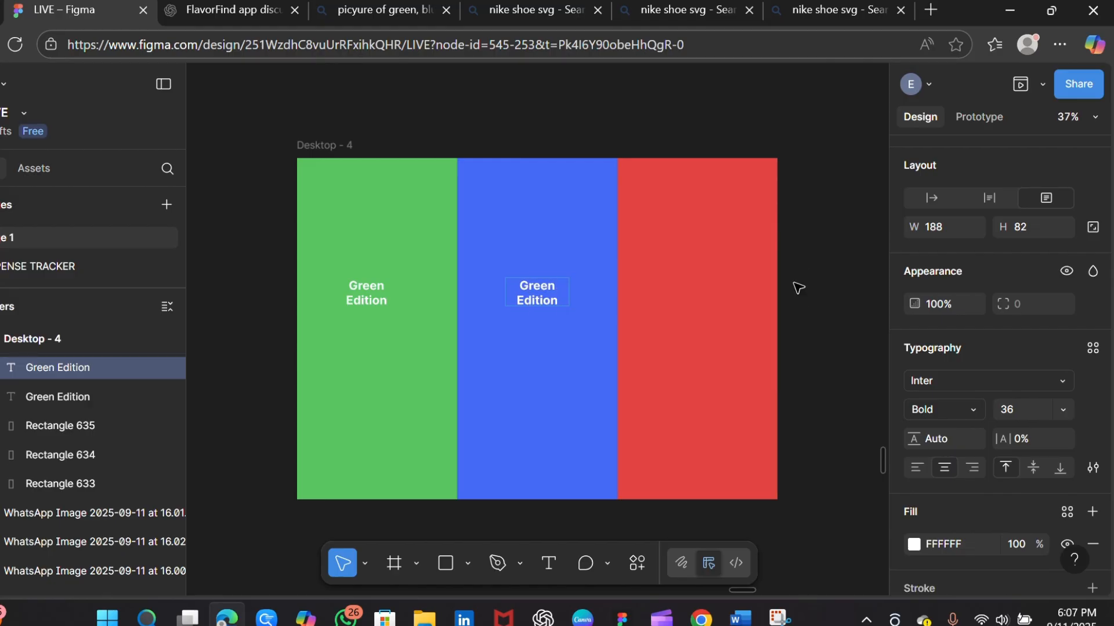
key(BackSpace)
key(BackSpace)
key(BackSpace)
key(BackSpace)
key(BackSpace)
text(B)
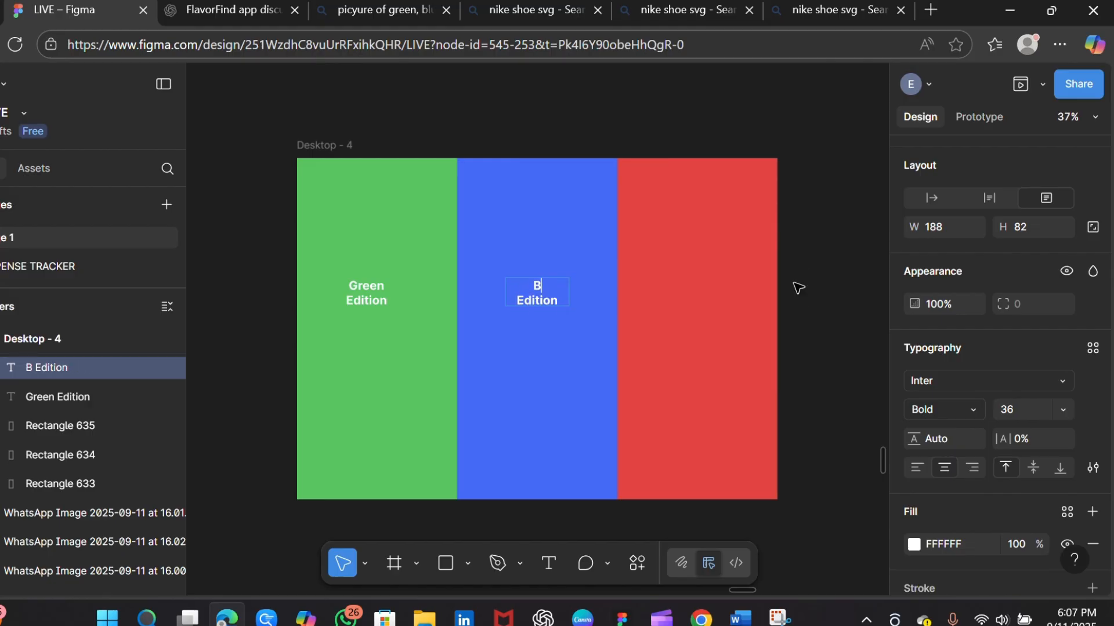
text(lue)
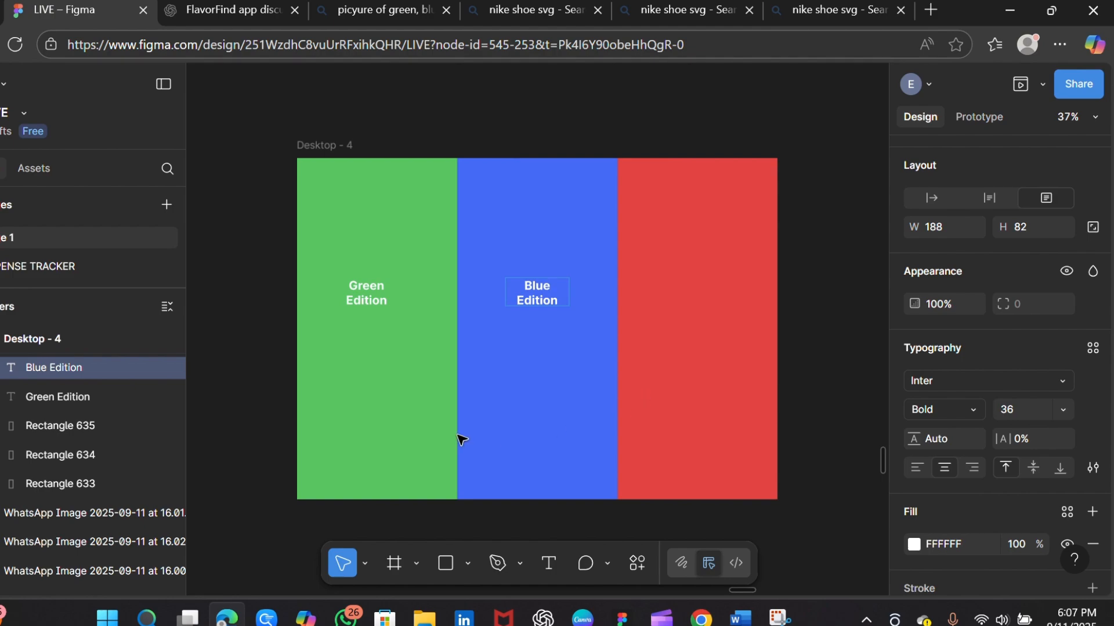
key(Escape)
Duplicate the "Blue Edition" text onto the red rectangle and change the copy to "Red Edition"
key(ctrl+d)
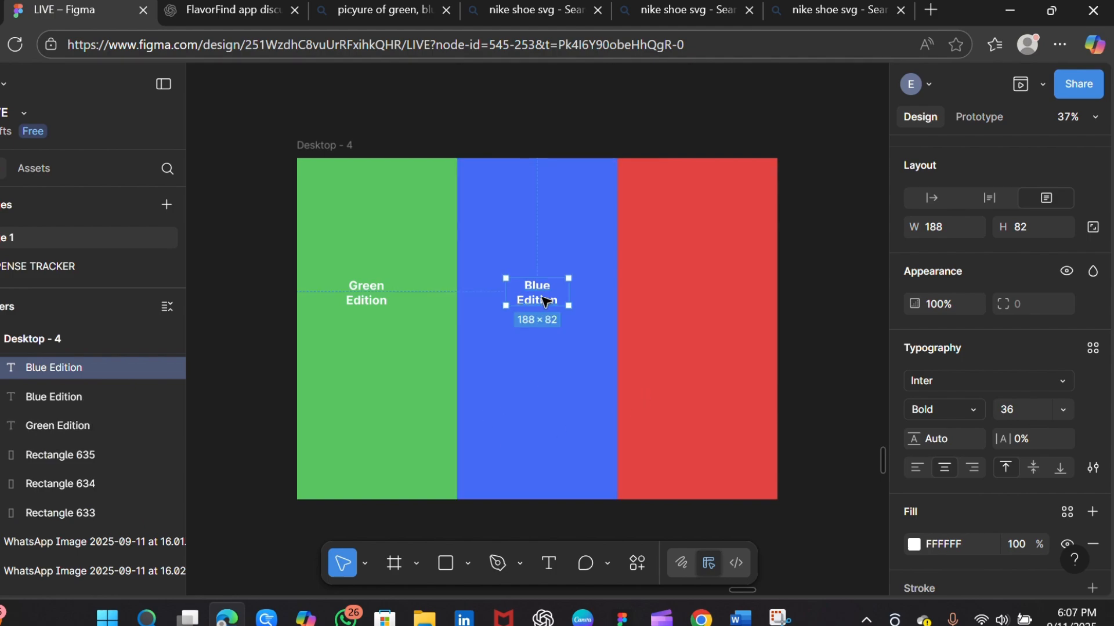
drag(560, 298, 706, 302)
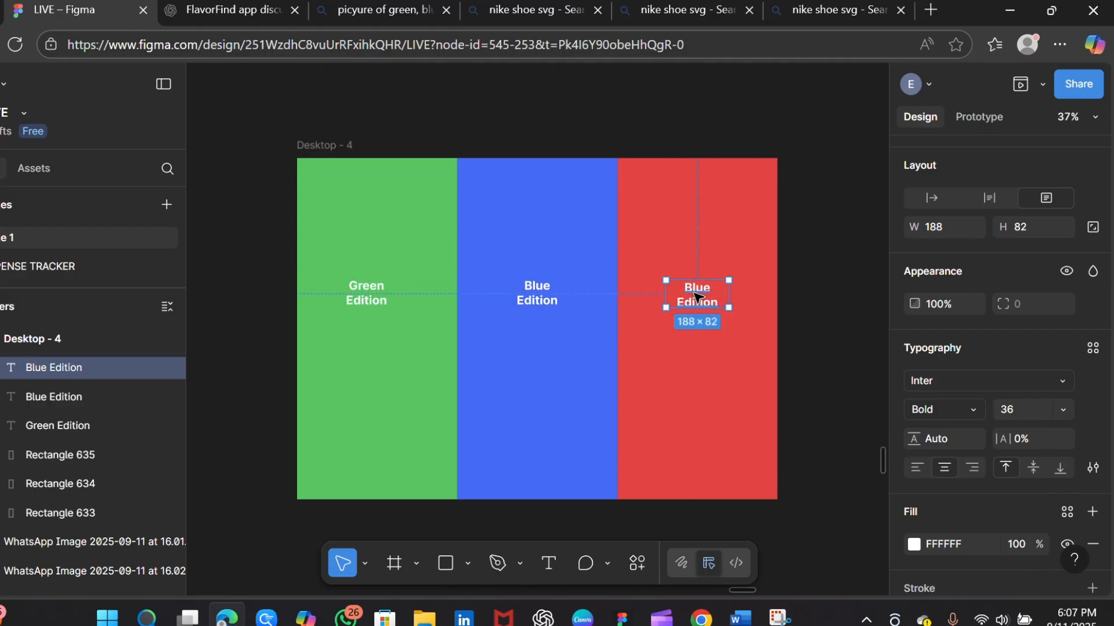
double_click(695, 295)
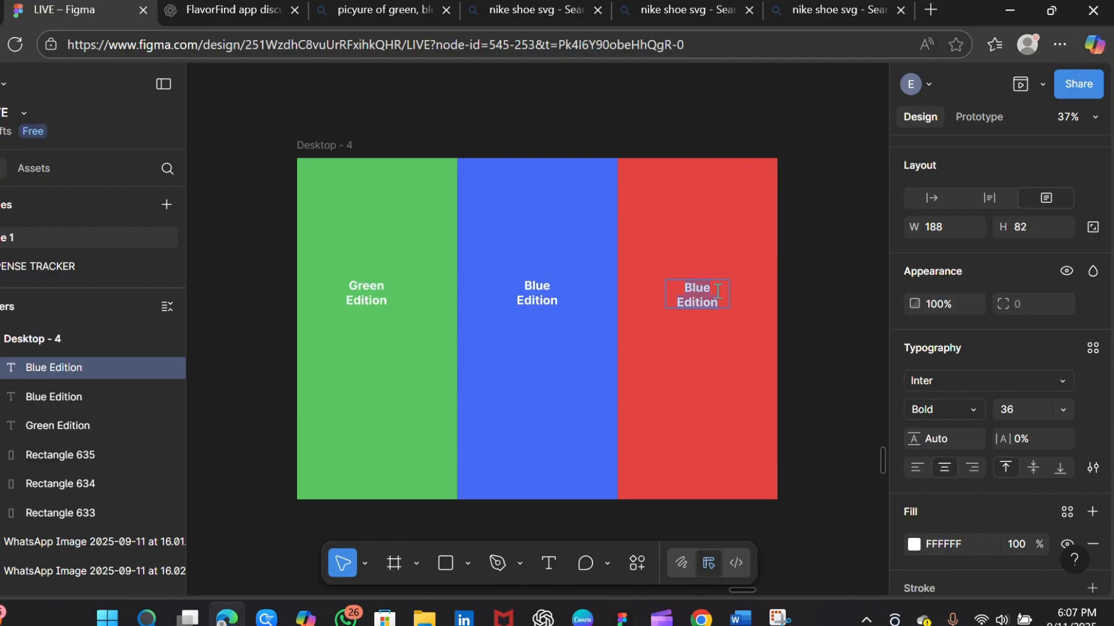
click(718, 292)
key(BackSpace)
key(BackSpace)
key(BackSpace)
key(BackSpace)
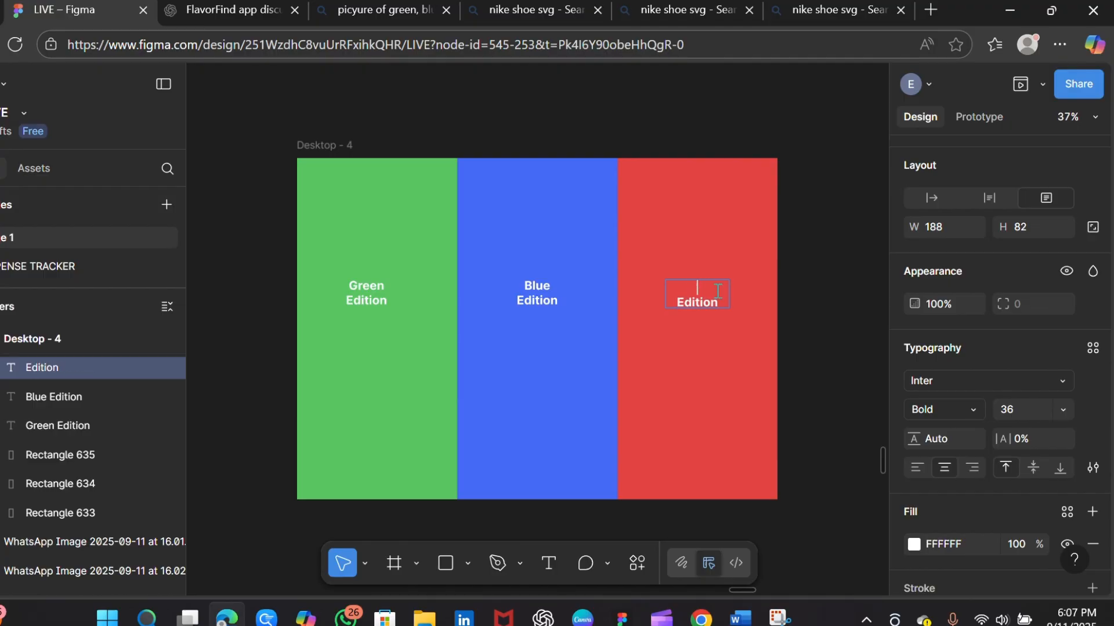
text(Red)
key(Escape)
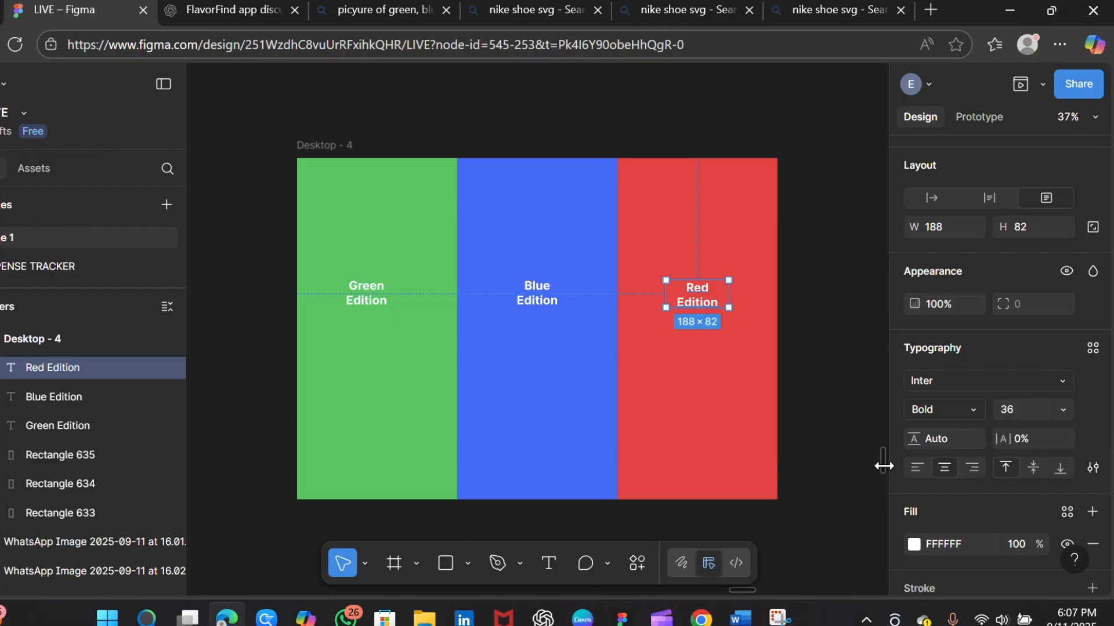
Move the green shoe image onto the green rectangle and the blue shoe image onto the blue rectangle, with the shoes beneath the titles
scroll(885, 471, down, 4)
scroll(881, 479, up, 1)
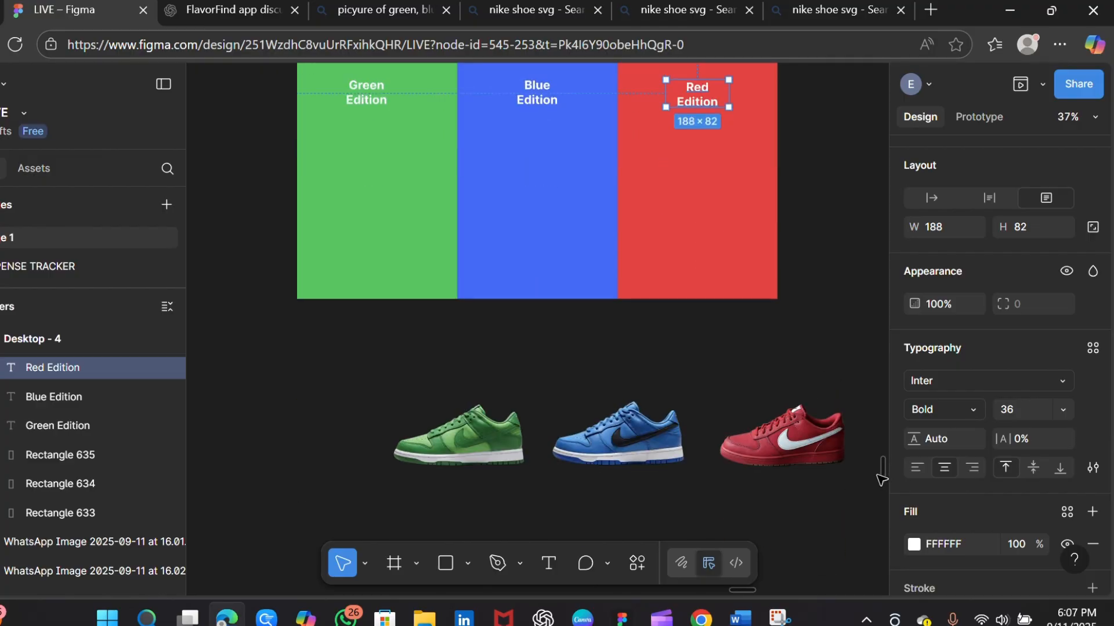
click(467, 461)
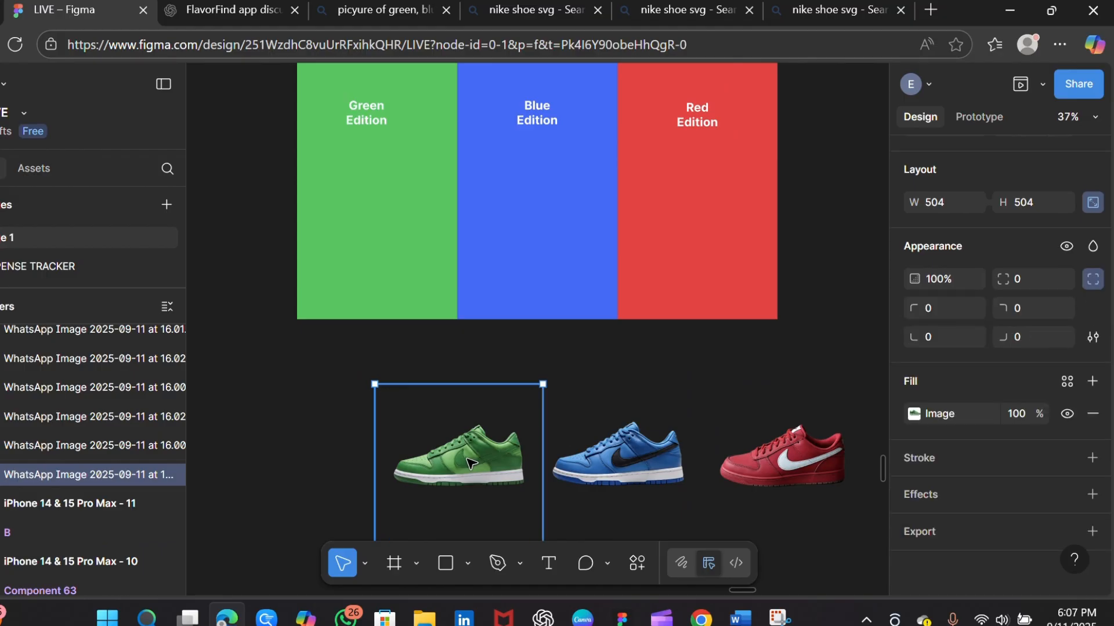
drag(467, 461, 399, 196)
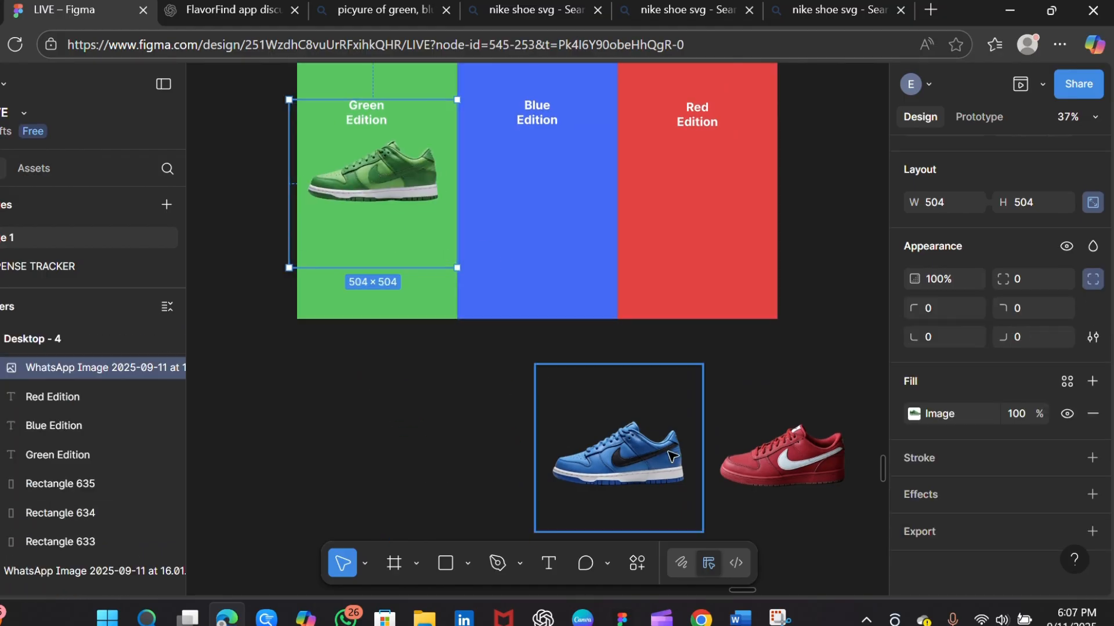
drag(641, 463, 554, 198)
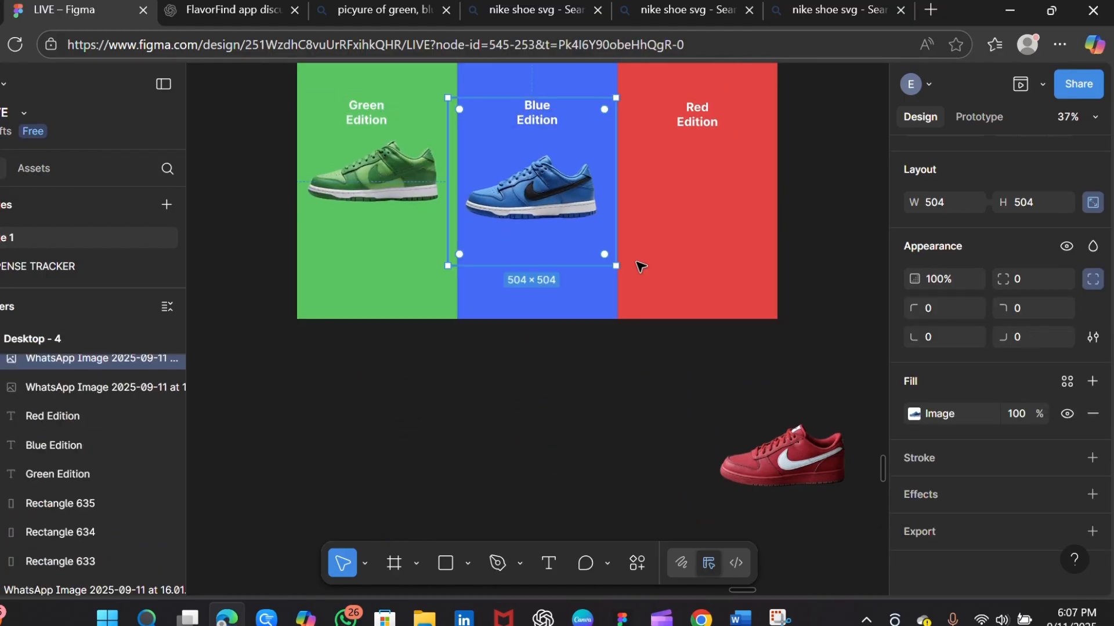
Move the red shoe image onto the red rectangle, beneath the "Red Edition" title
drag(812, 483, 726, 229)
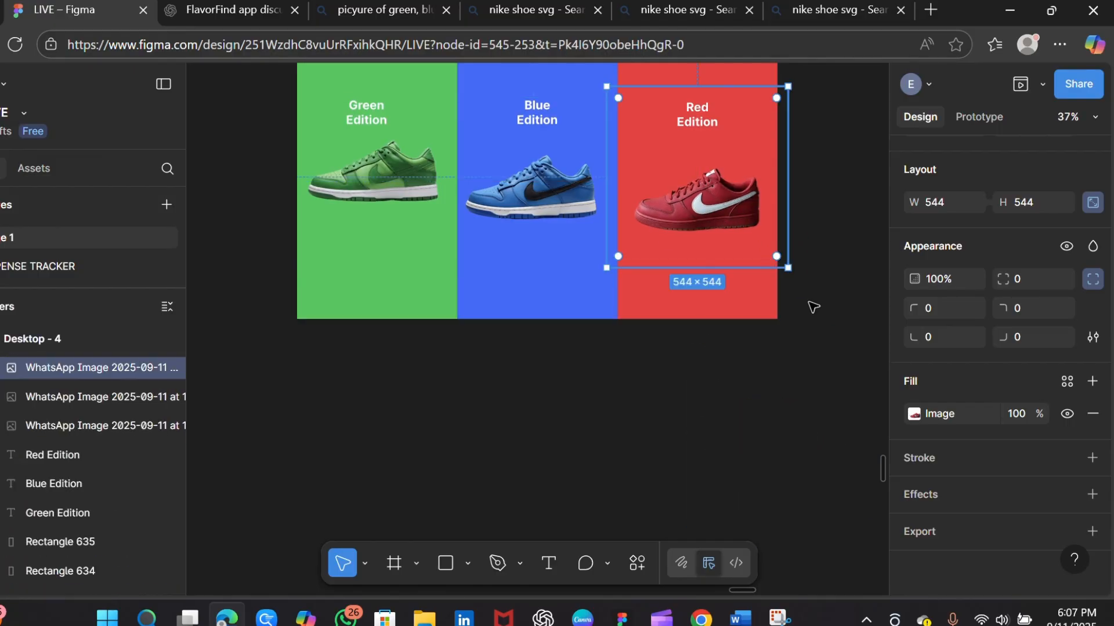
mouse_move(886, 479)
mouse_down()
mouse_move(882, 460)
mouse_move(883, 472)
mouse_up()
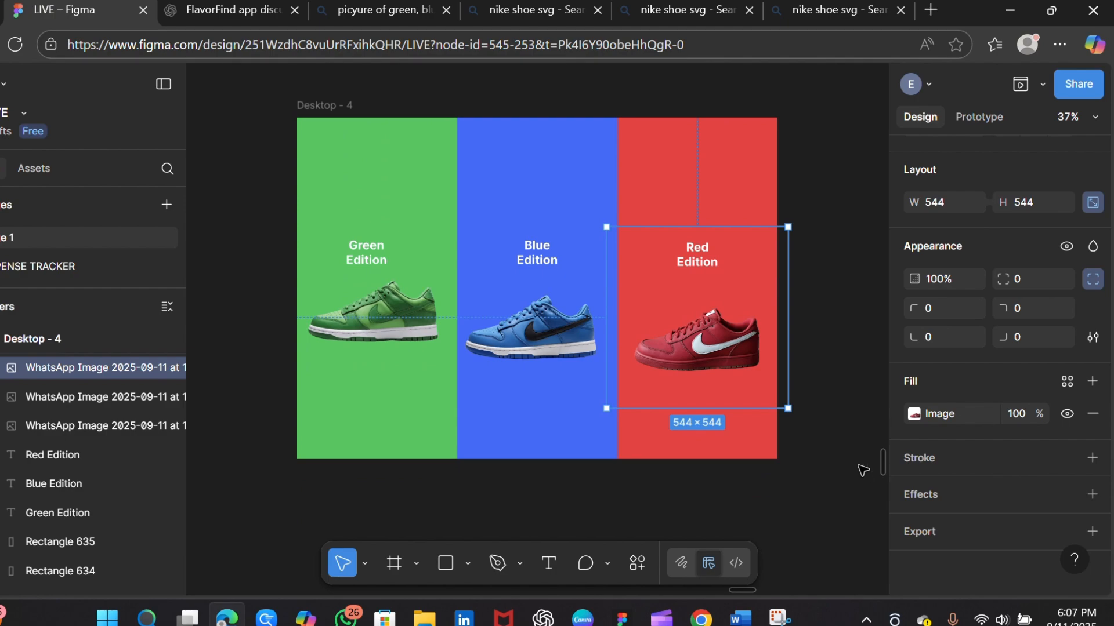
Move the green, blue and red shoe images lower on their rectangles
click(388, 333)
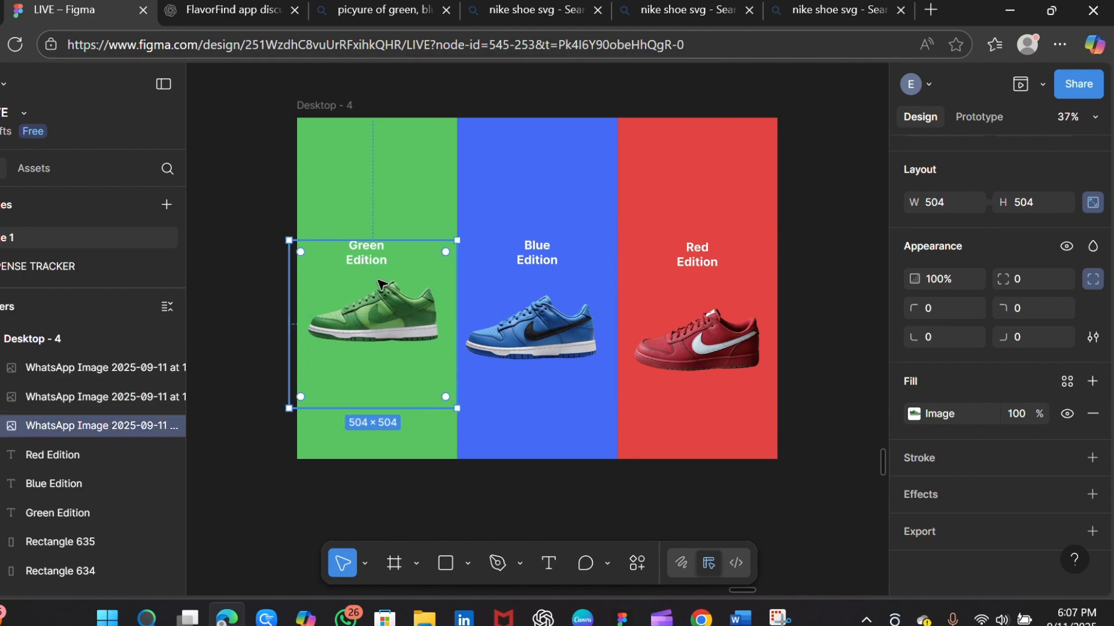
click(416, 210)
click(380, 253)
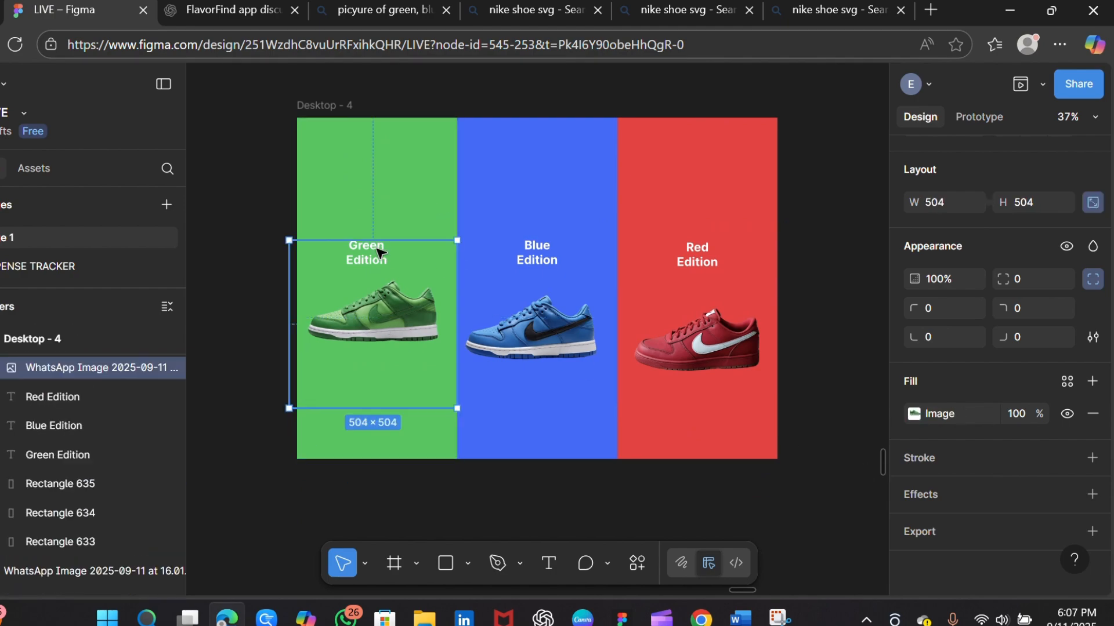
drag(380, 252, 381, 287)
click(371, 256)
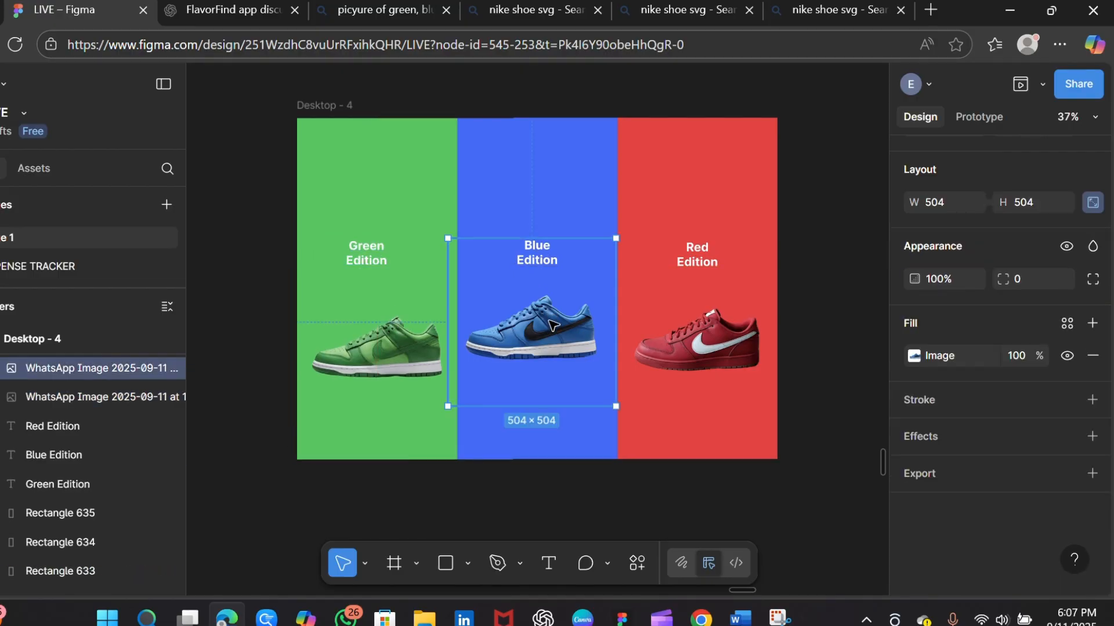
drag(549, 316, 551, 353)
click(700, 312)
drag(700, 311, 689, 381)
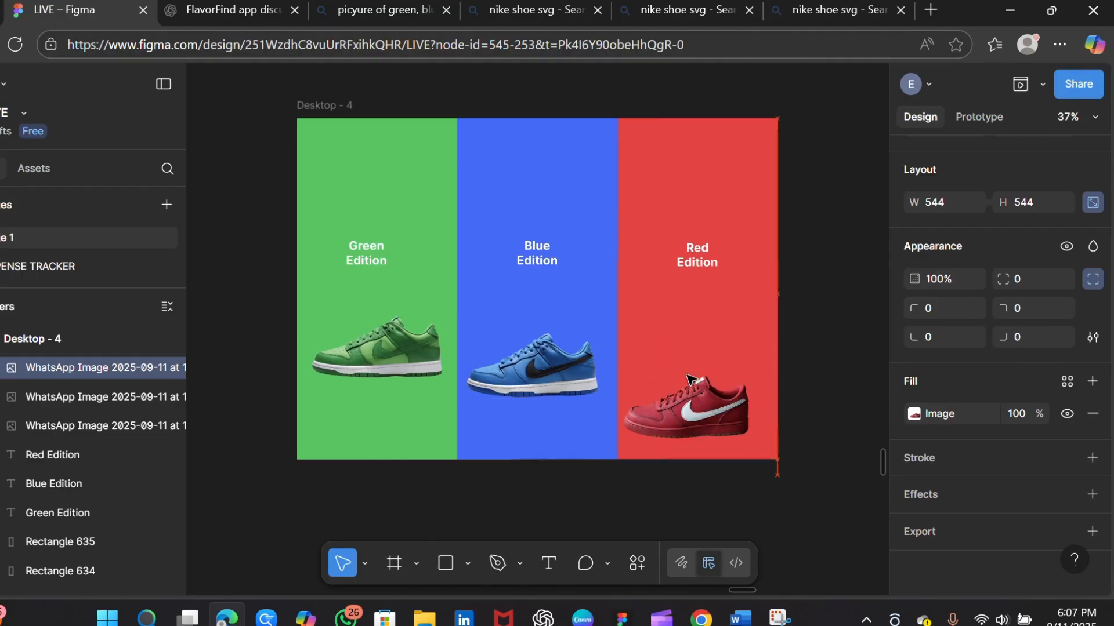
Move the "Green Edition", "Blue Edition" and "Red Edition" titles together slightly higher on the rectangles
click(392, 259)
click(385, 262)
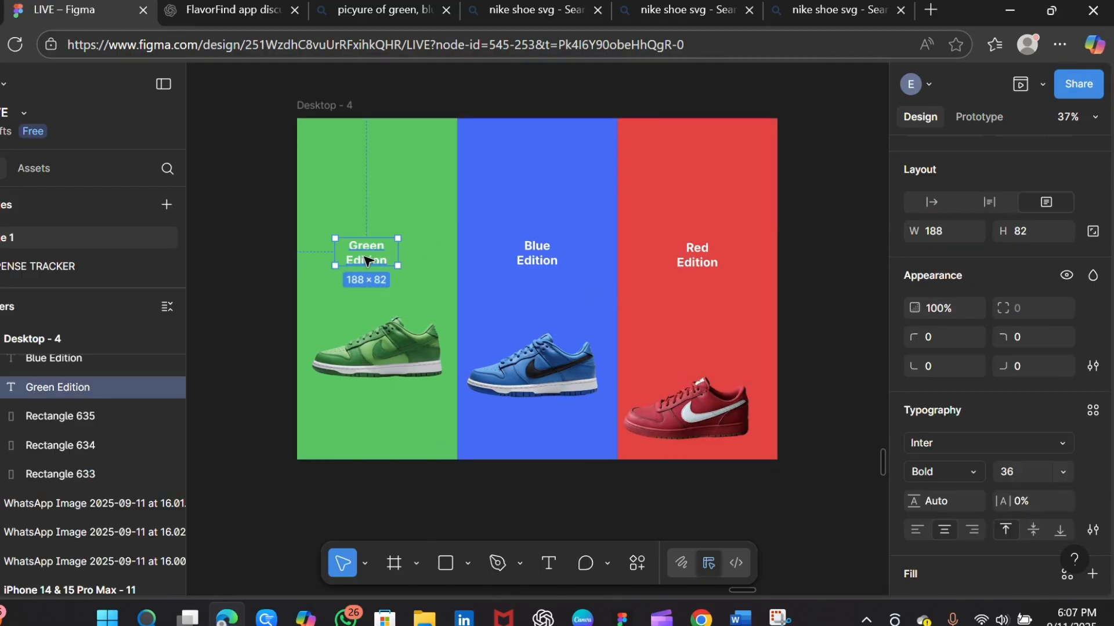
shift+click(546, 258)
shift+click(703, 258)
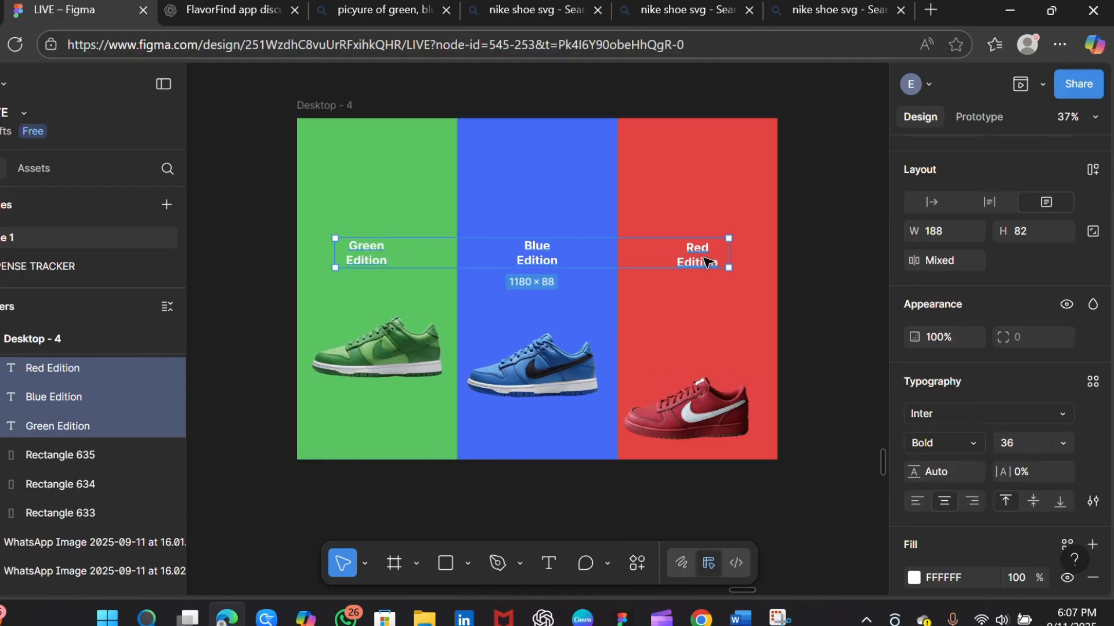
key(shift+Up)
key(shift+Up)
key(shift+Up)
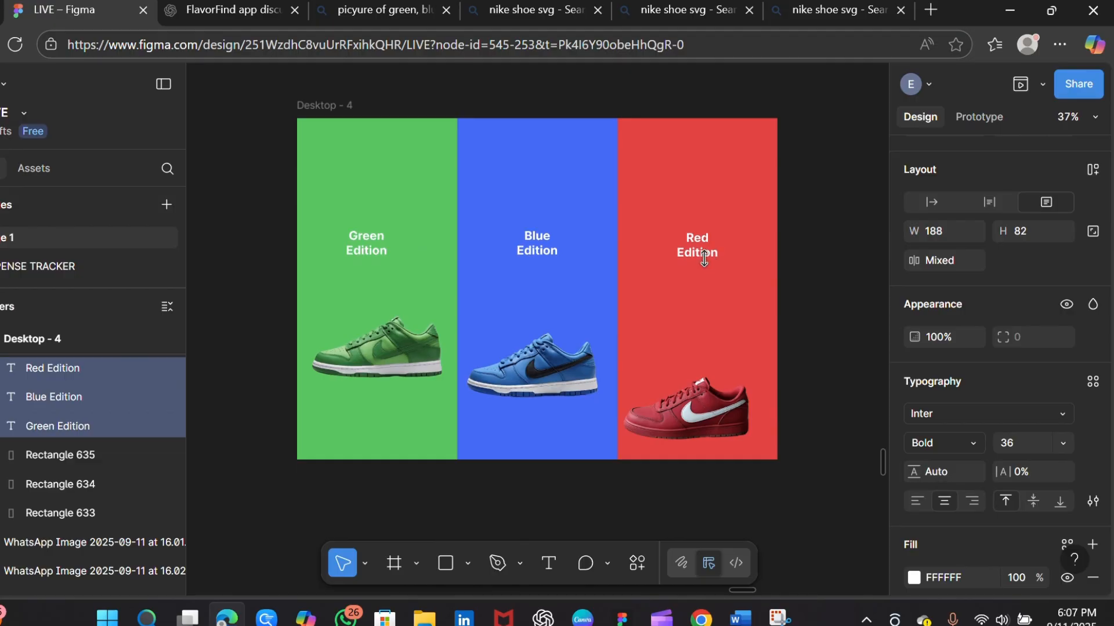
key(shift+Up)
key(shift+Up)
key(shift+Up)
key(shift+Up)
key(shift+Up)
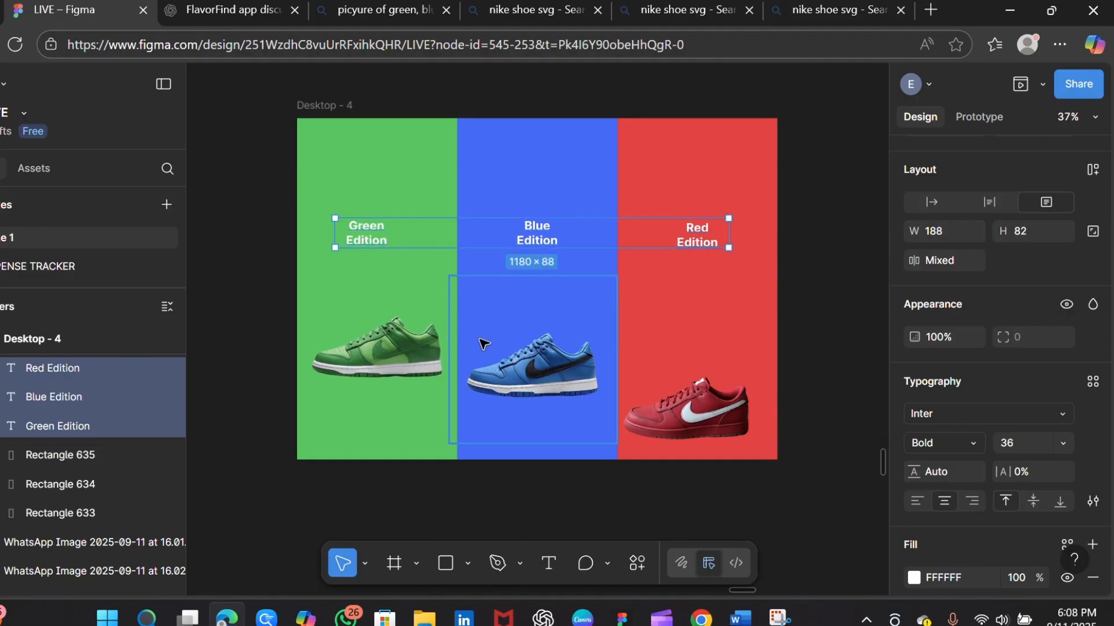
Move the green, blue and red shoes up beneath their titles, lined up in one row
click(394, 346)
drag(395, 346, 391, 305)
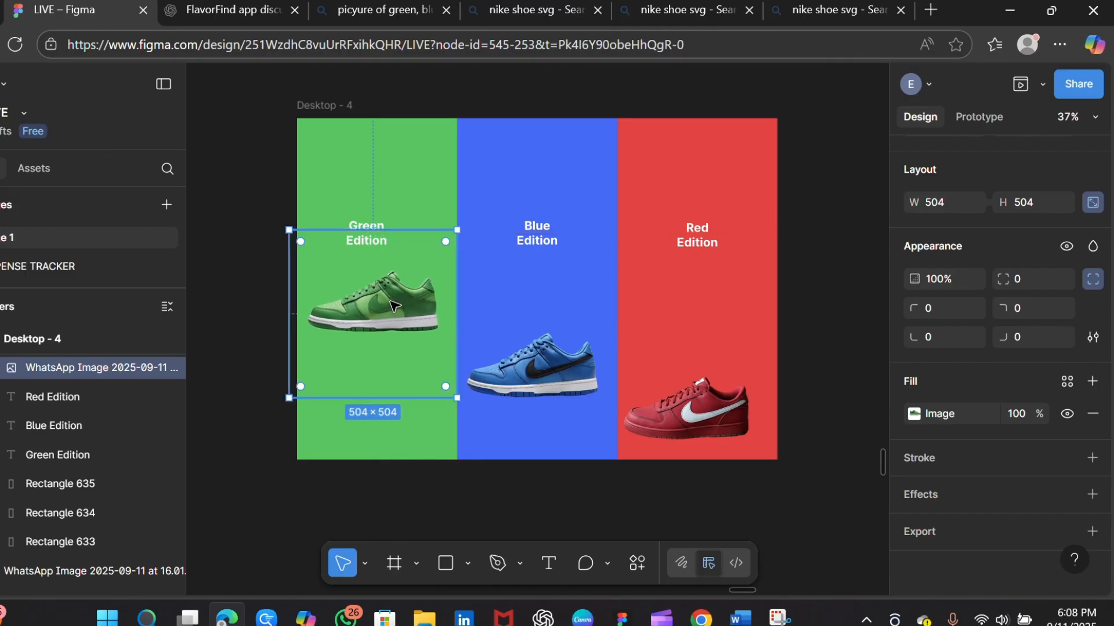
drag(546, 374, 553, 310)
drag(690, 401, 699, 302)
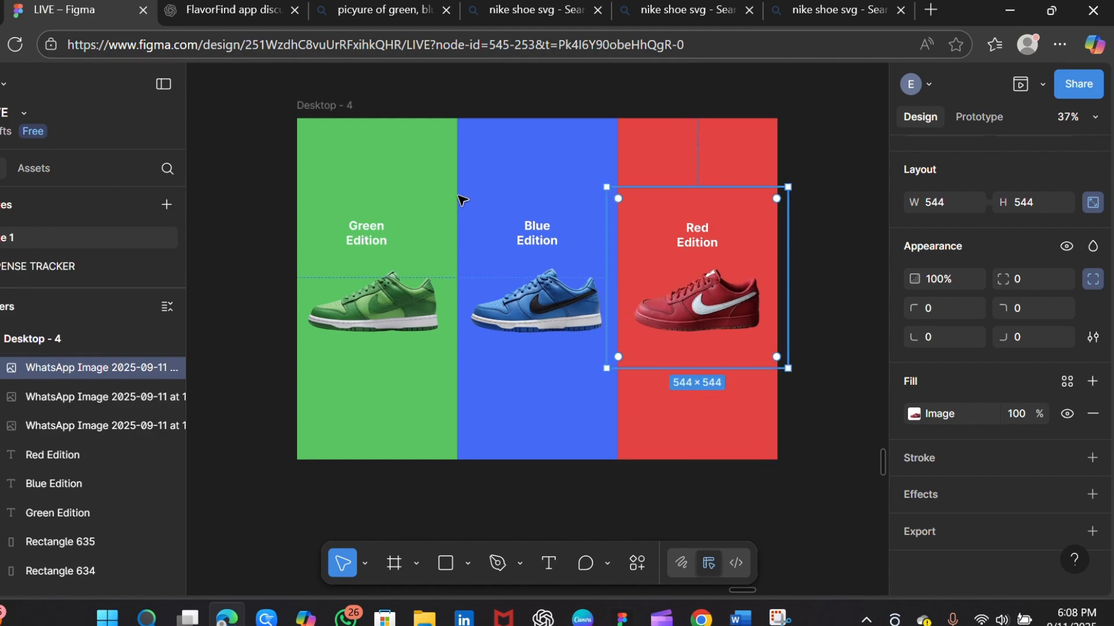
Duplicate the whole Desktop - 4 frame with its panels, titles and shoes
click(313, 106)
drag(327, 109, 319, 110)
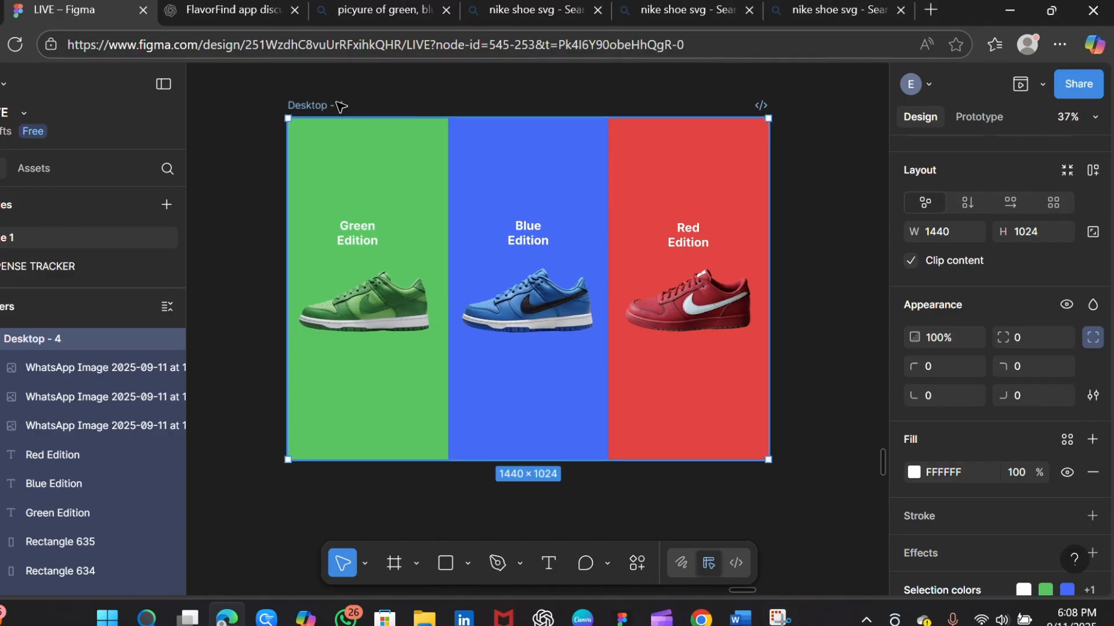
key(ctrl+d)
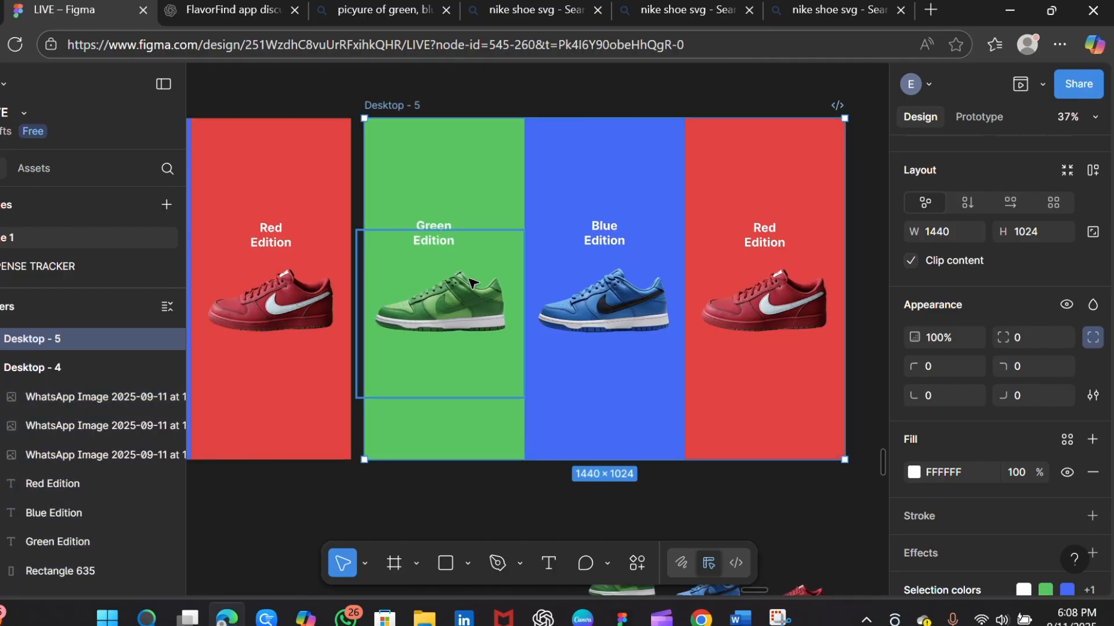
In the duplicate frame, delete the red shoe and set the red rectangle to 260 wide, flush with the frame's right edge
click(758, 293)
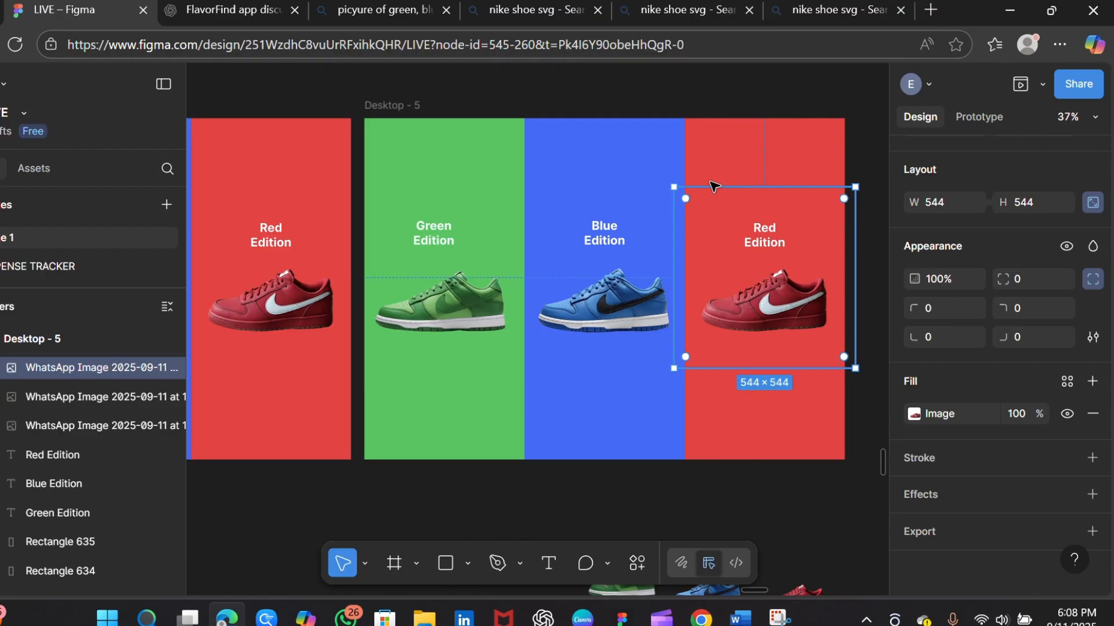
key(Delete)
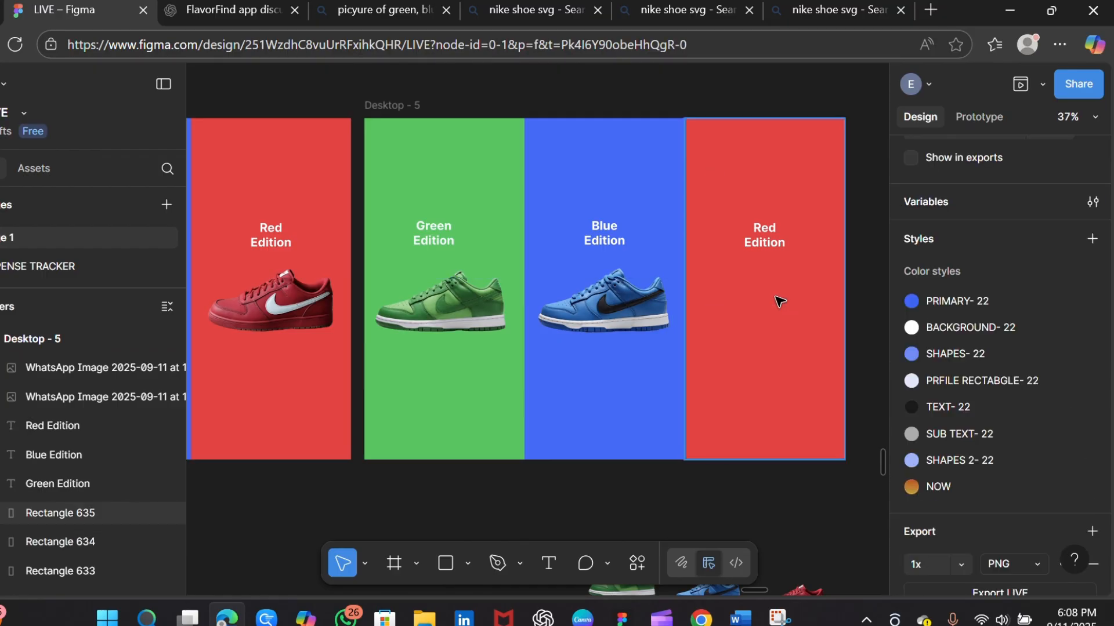
click(735, 289)
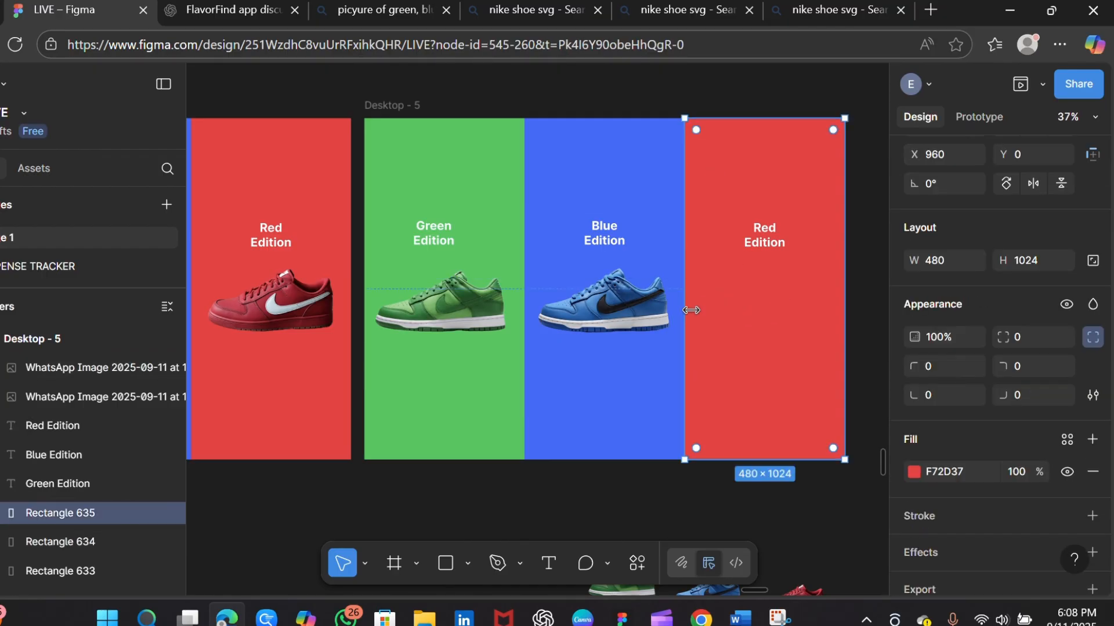
drag(685, 313, 743, 320)
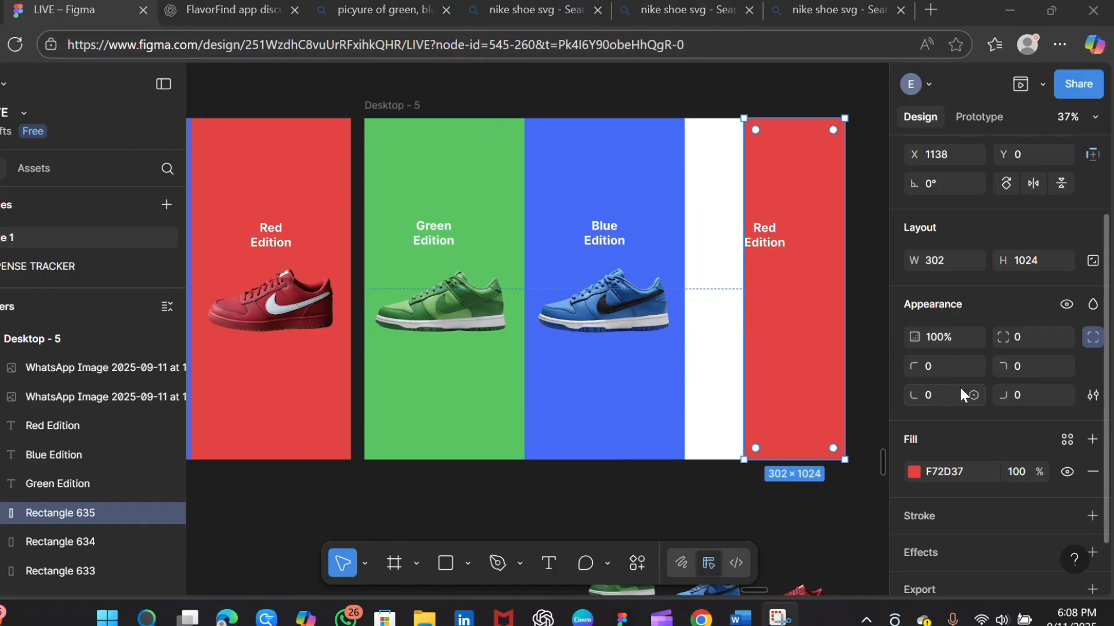
click(947, 260)
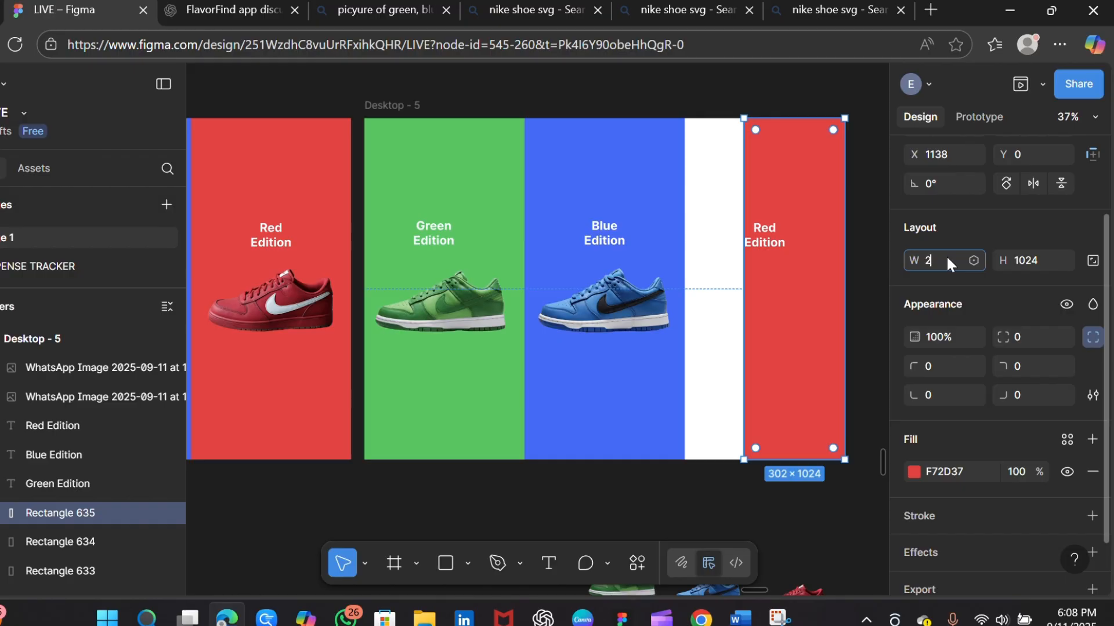
text(260)
key(Return)
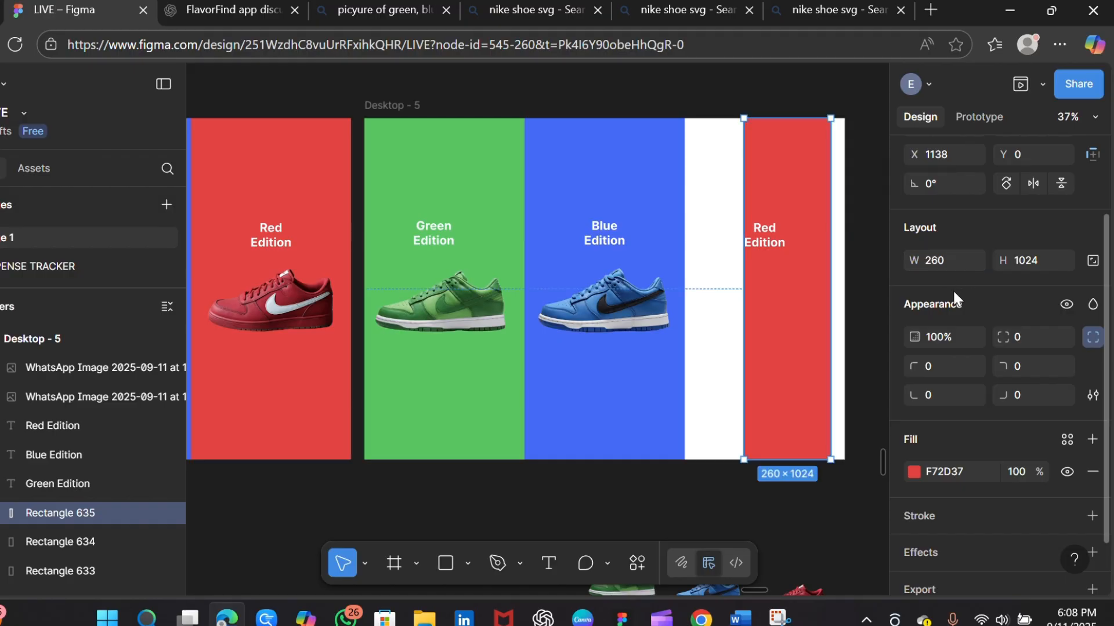
drag(768, 332, 781, 330)
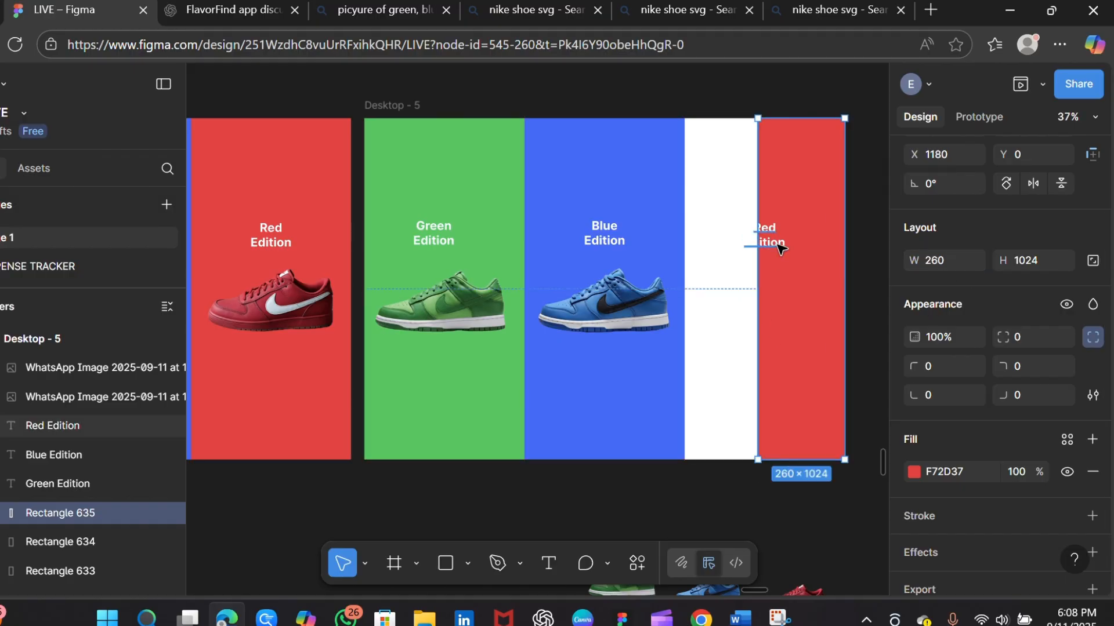
Move the "Red Edition" title lower onto the narrow red rectangle and place the small spare red shoe beneath it
click(773, 243)
drag(783, 255, 820, 344)
click(816, 591)
drag(817, 591, 821, 379)
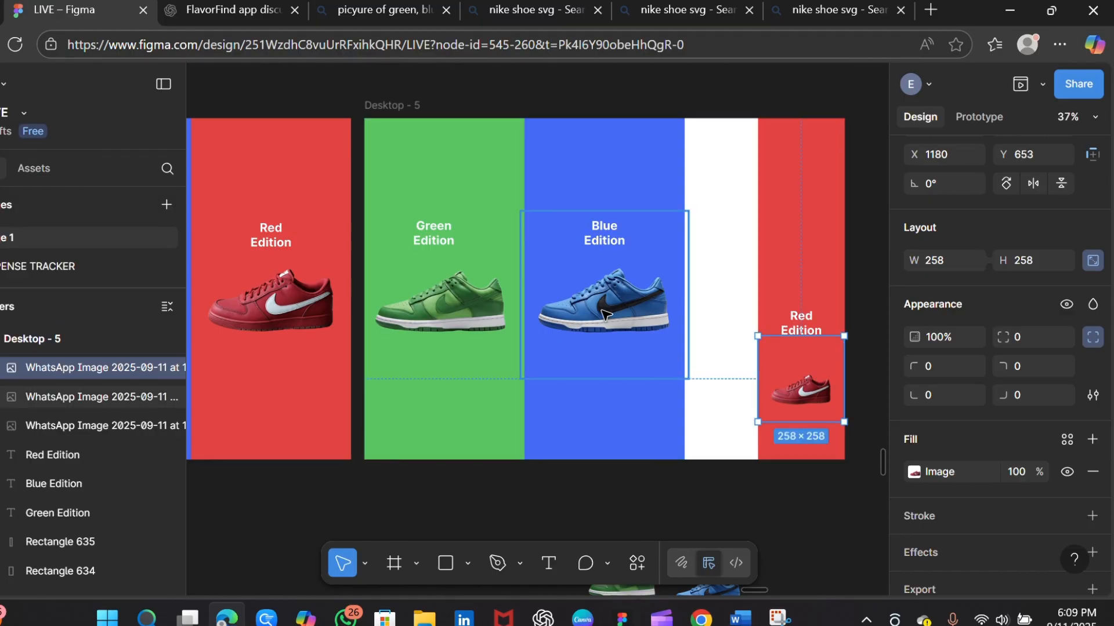
Delete the large blue shoe from the duplicate frame and set the blue rectangle's width to 260
click(624, 278)
key(Delete)
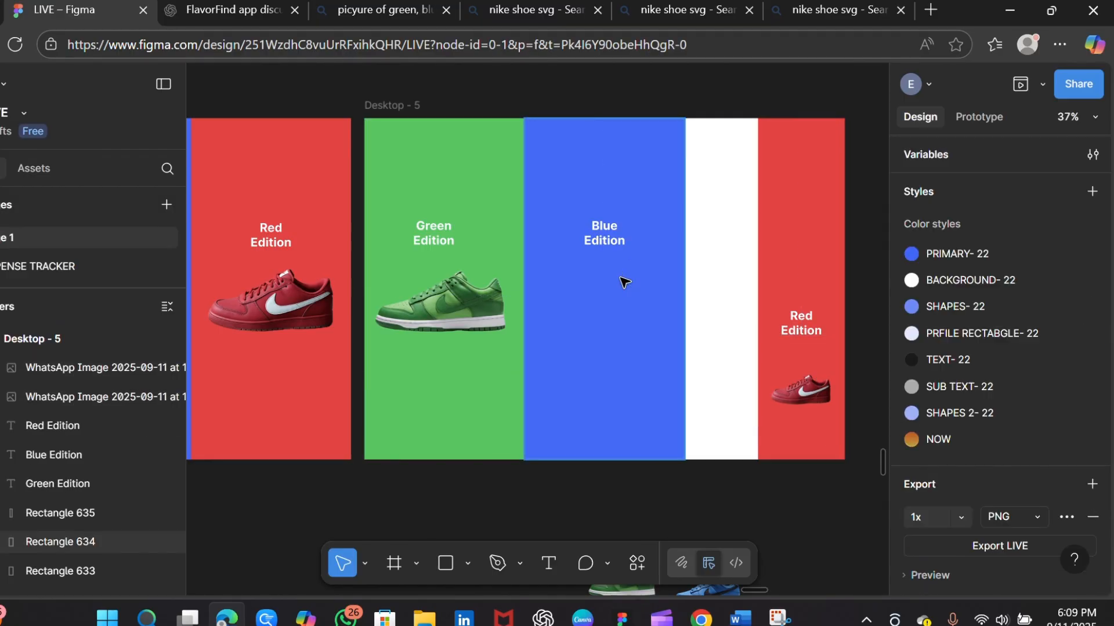
click(580, 297)
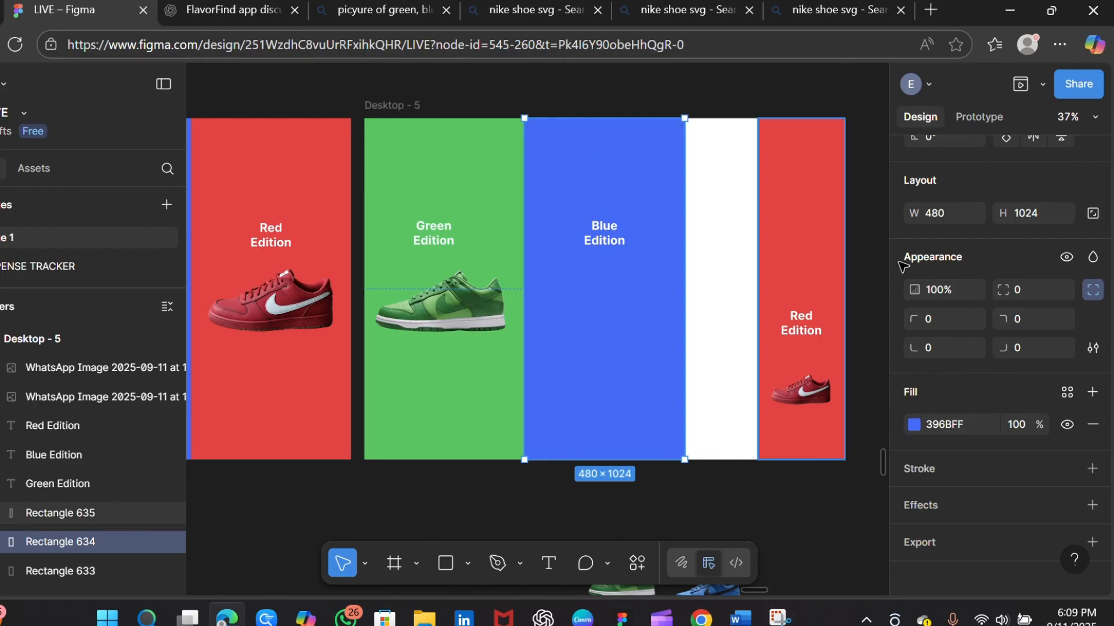
click(952, 220)
text(26)
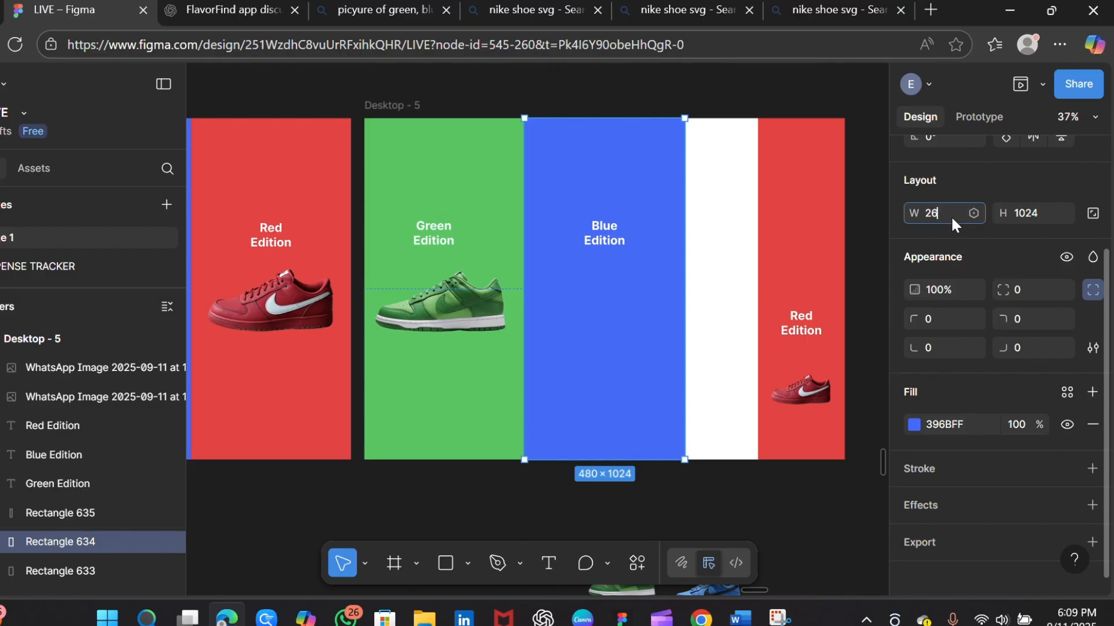
text(0)
key(Return)
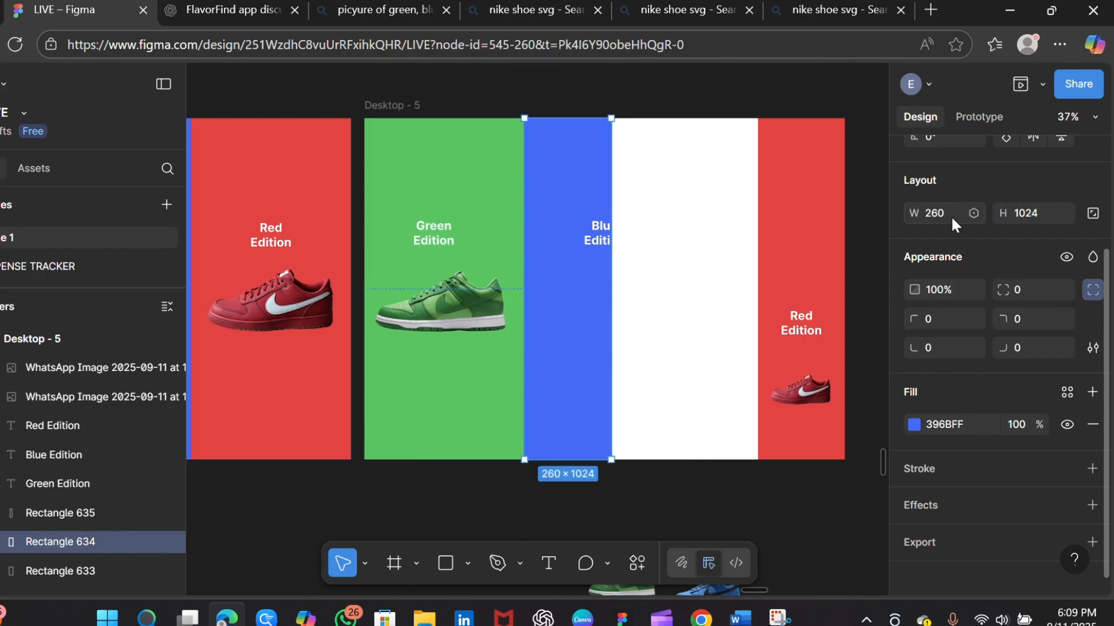
Move the blue rectangle together with its title so that it adjoins the narrow red rectangle
shift+click(601, 242)
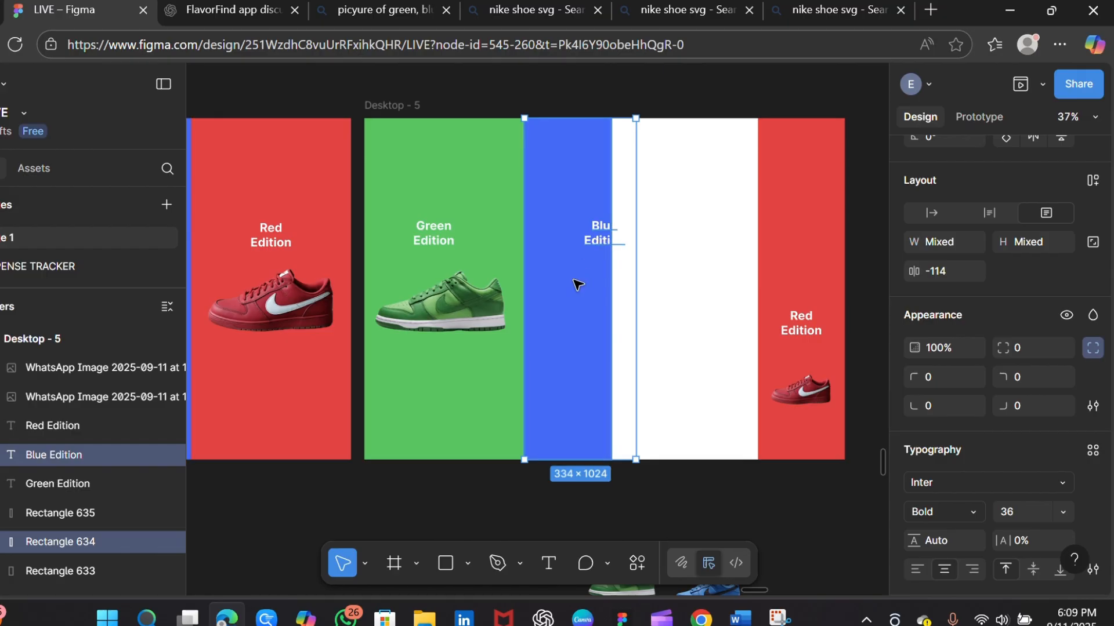
drag(577, 282, 724, 287)
Move the "Blue Edition" title lower, centred on the narrow blue rectangle, and place the small spare blue shoe beneath it
click(752, 242)
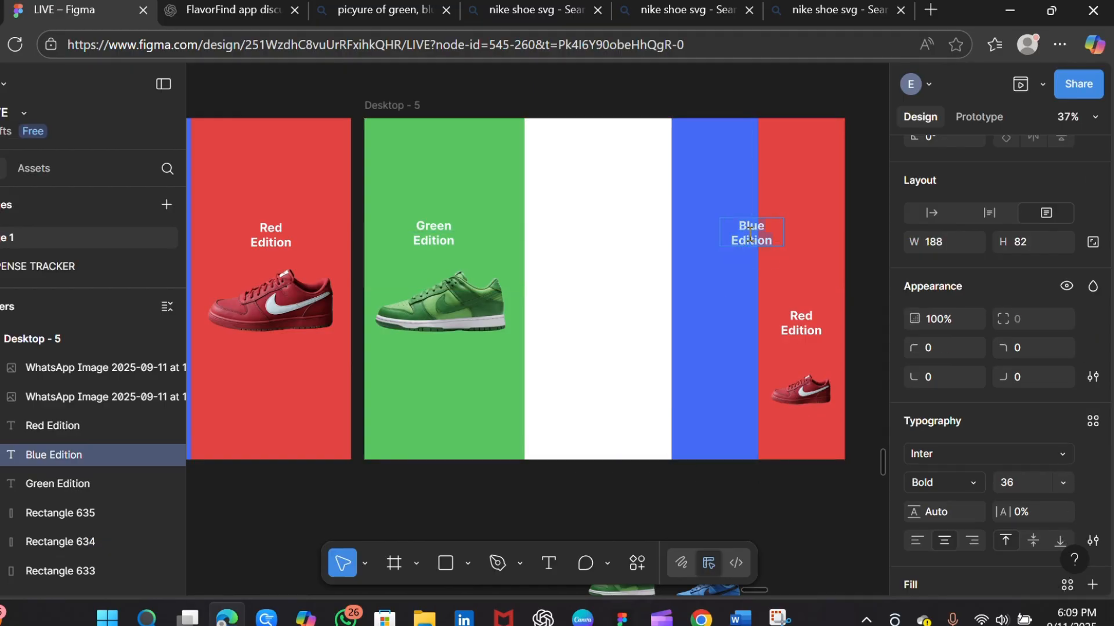
drag(752, 241, 720, 327)
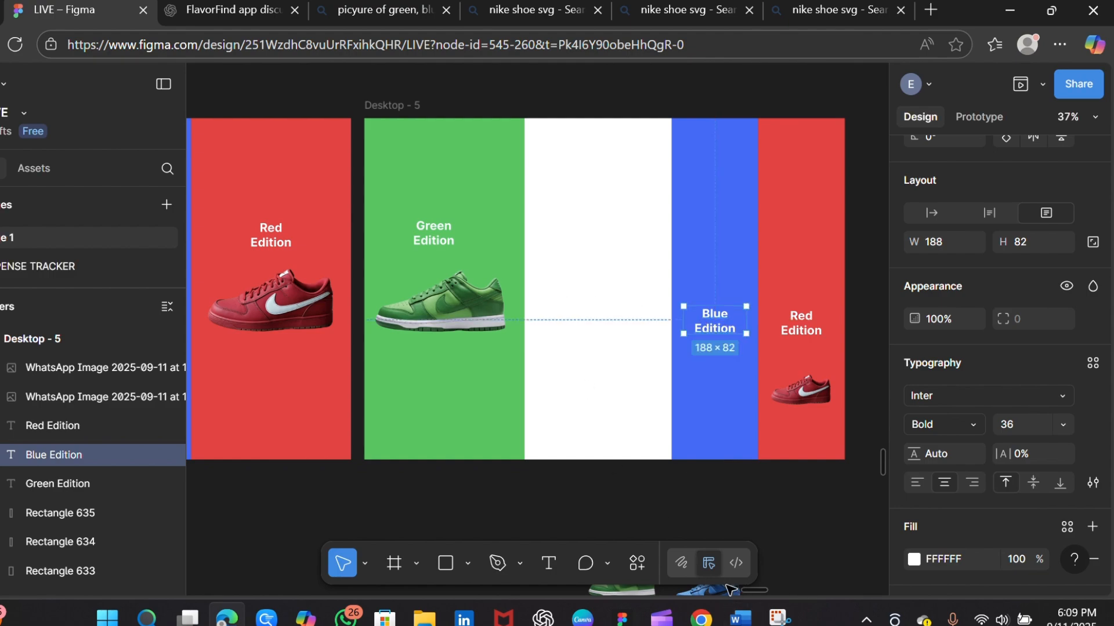
scroll(884, 462, down, 3)
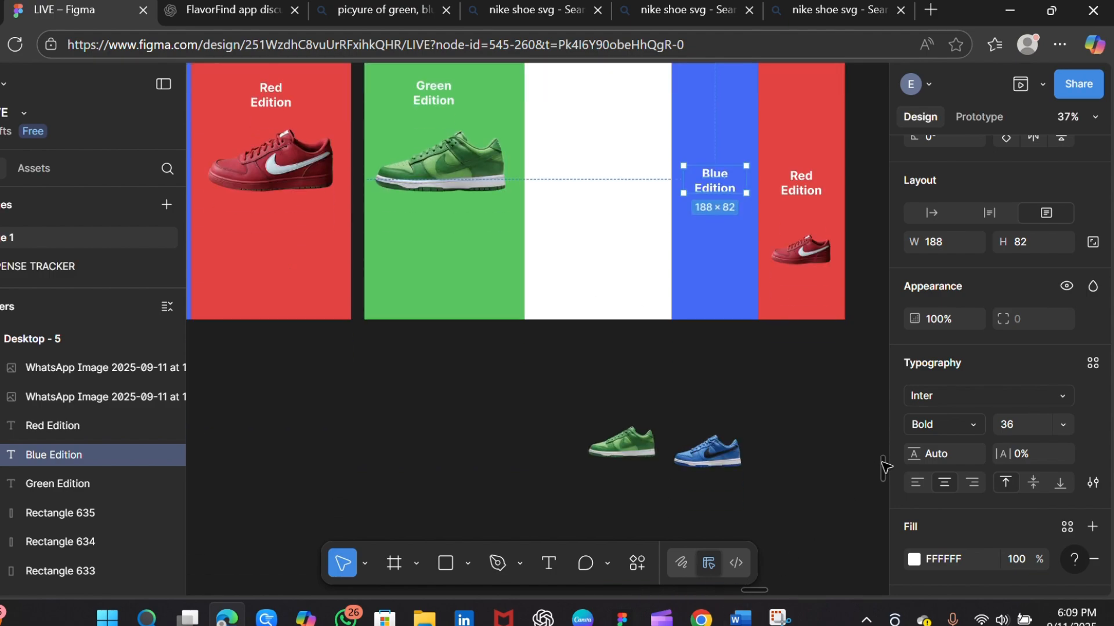
drag(720, 440, 720, 242)
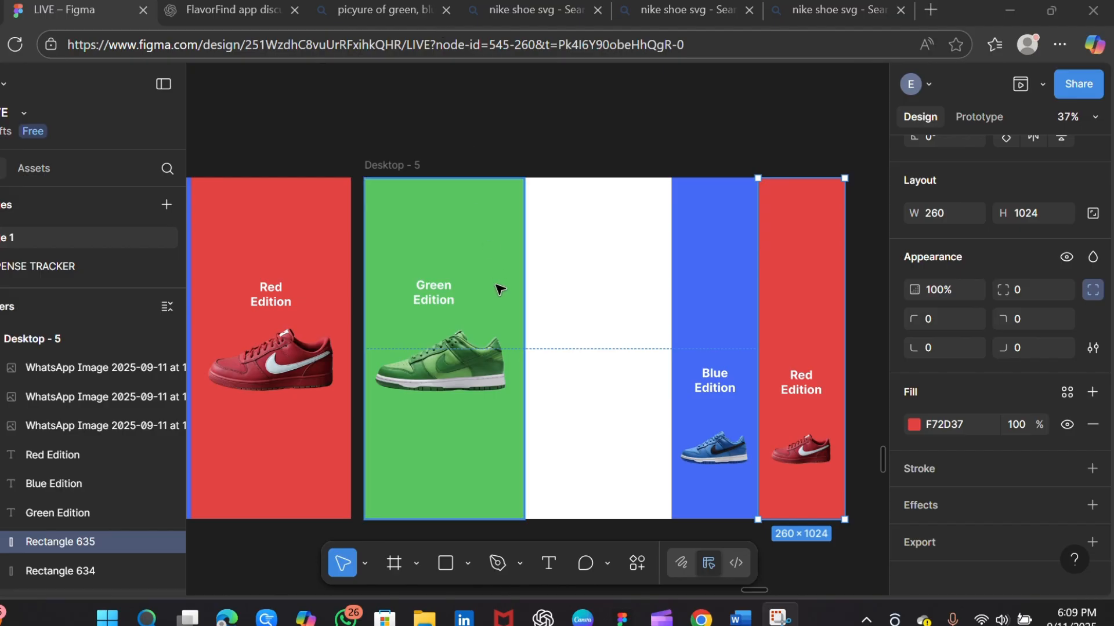
Widen the green rectangle in the duplicate frame to 921, reaching the edge of the blue rectangle
click(500, 291)
click(483, 241)
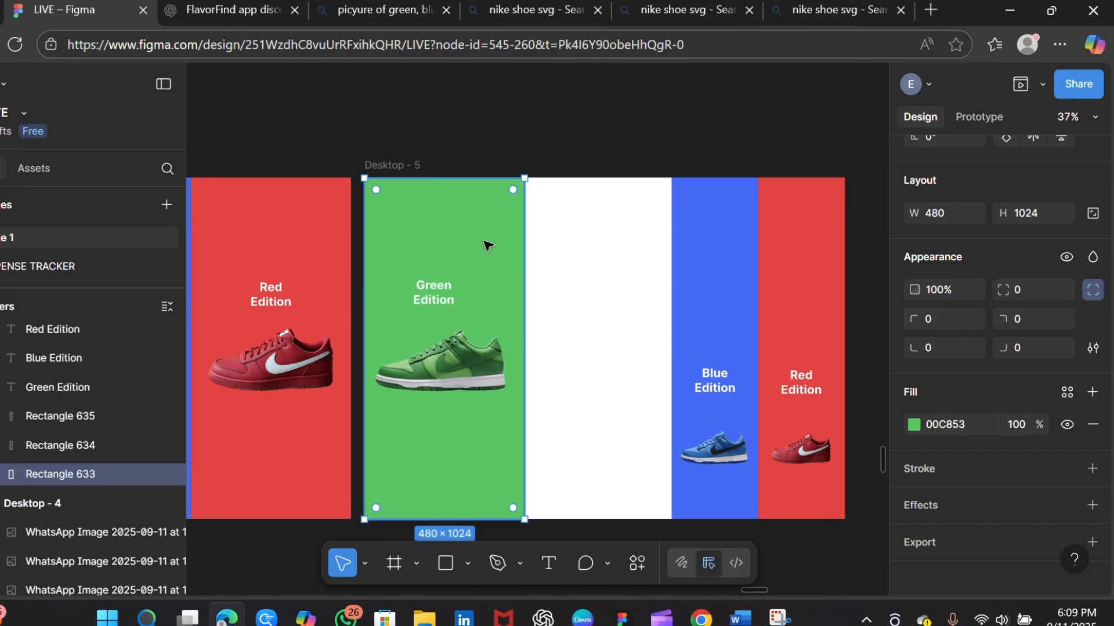
drag(525, 266, 669, 296)
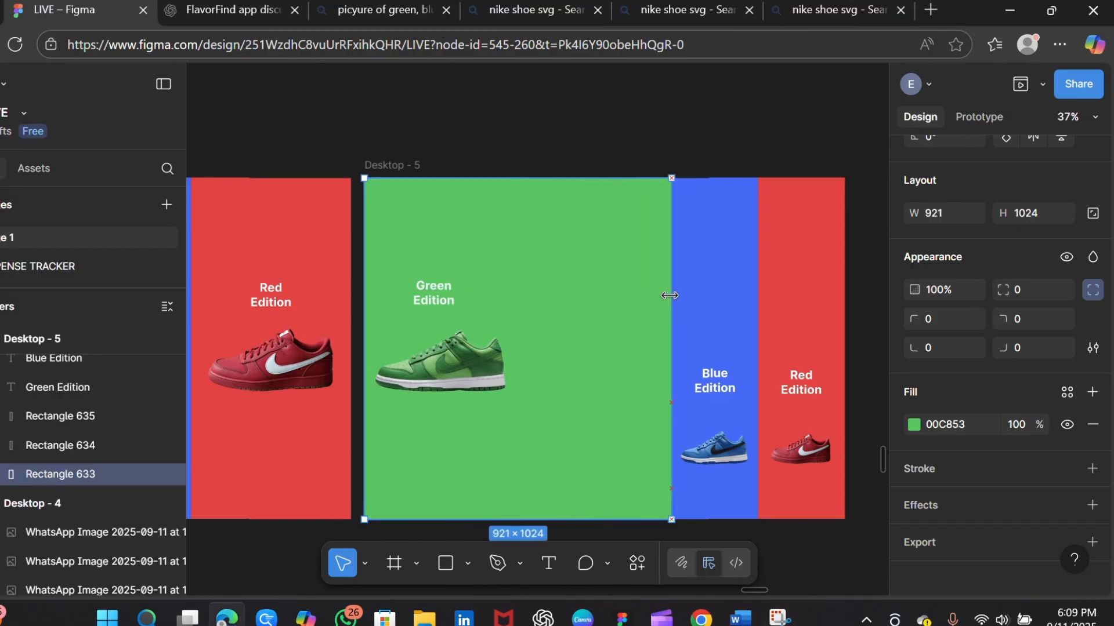
Move the green shoe and the "Green Edition" title to the middle of the widened green rectangle
drag(439, 391, 510, 383)
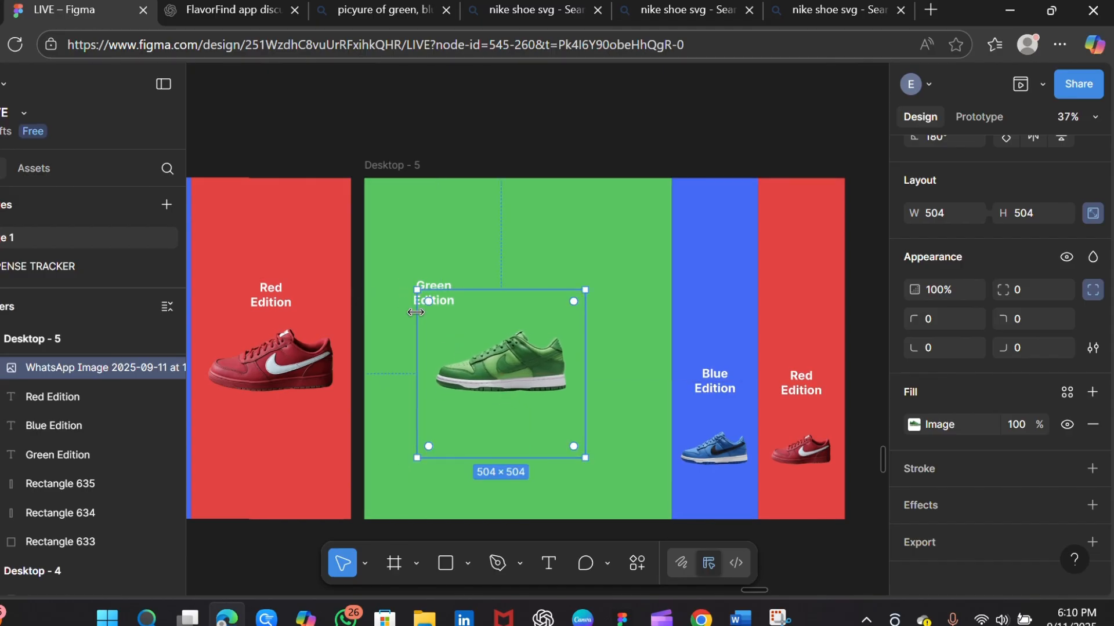
click(442, 282)
click(446, 297)
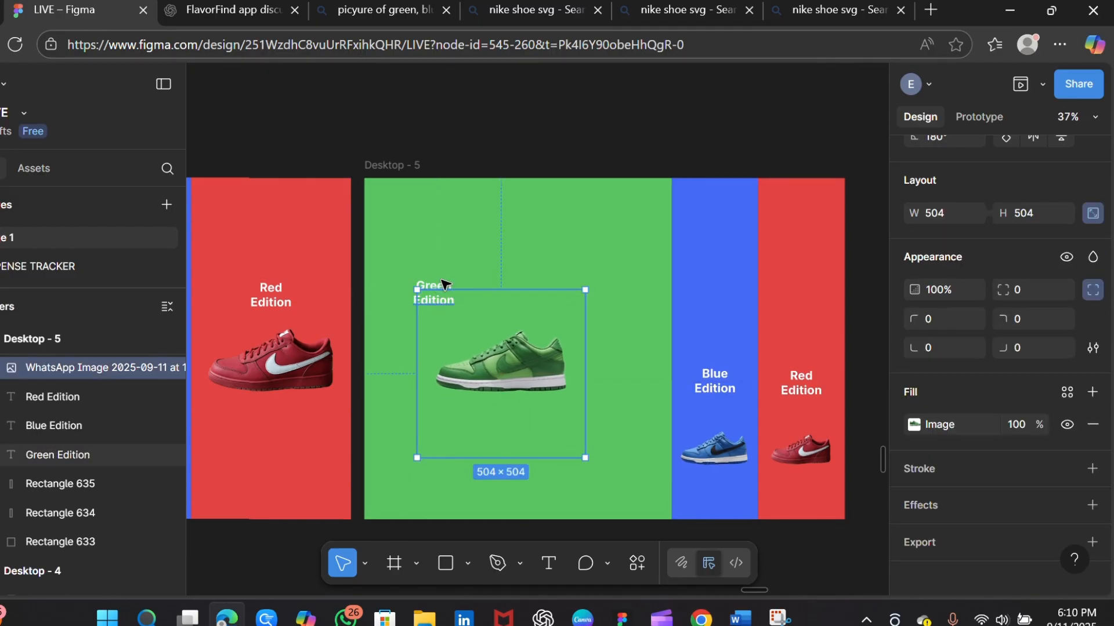
click(443, 282)
drag(429, 284, 521, 267)
Enlarge the green shoe to 638 × 638 and position it beneath the "Green Edition" title
click(534, 362)
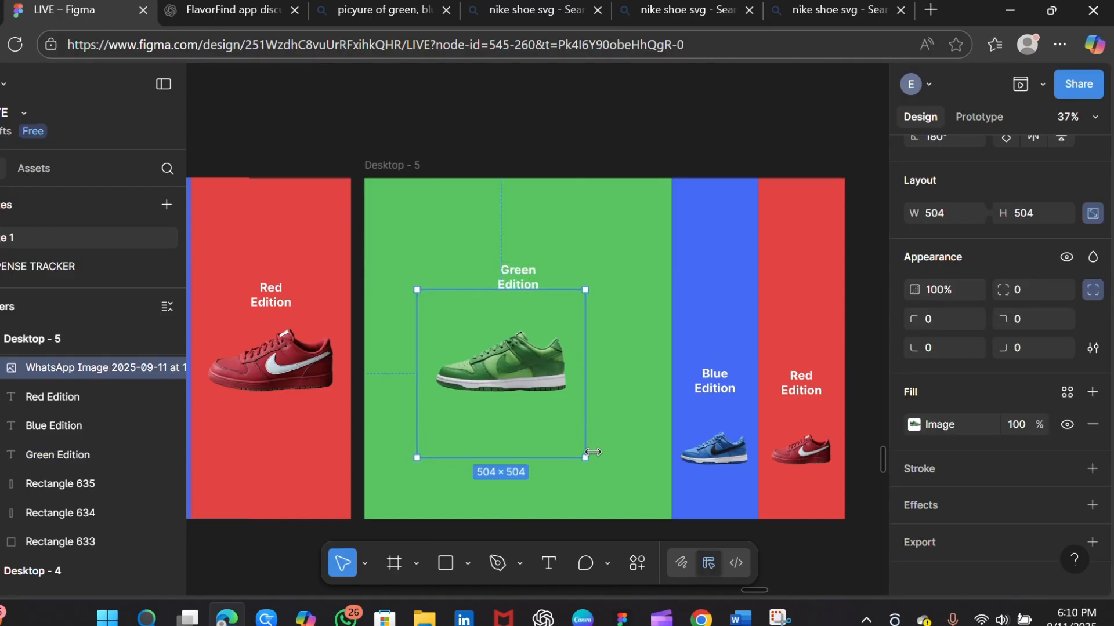
click(451, 40)
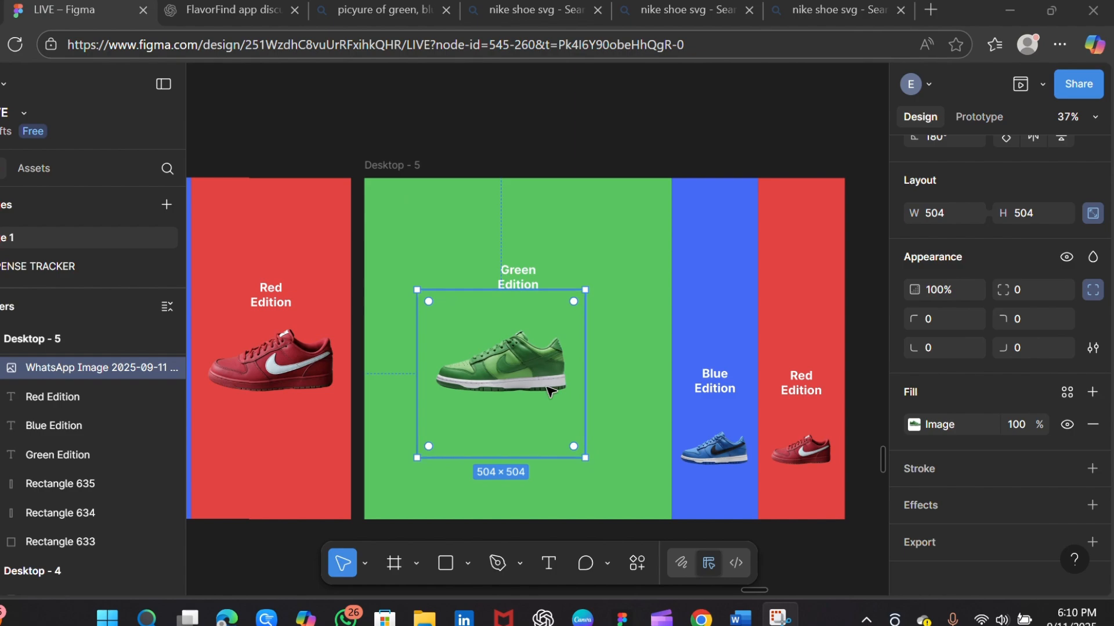
drag(585, 458, 630, 502)
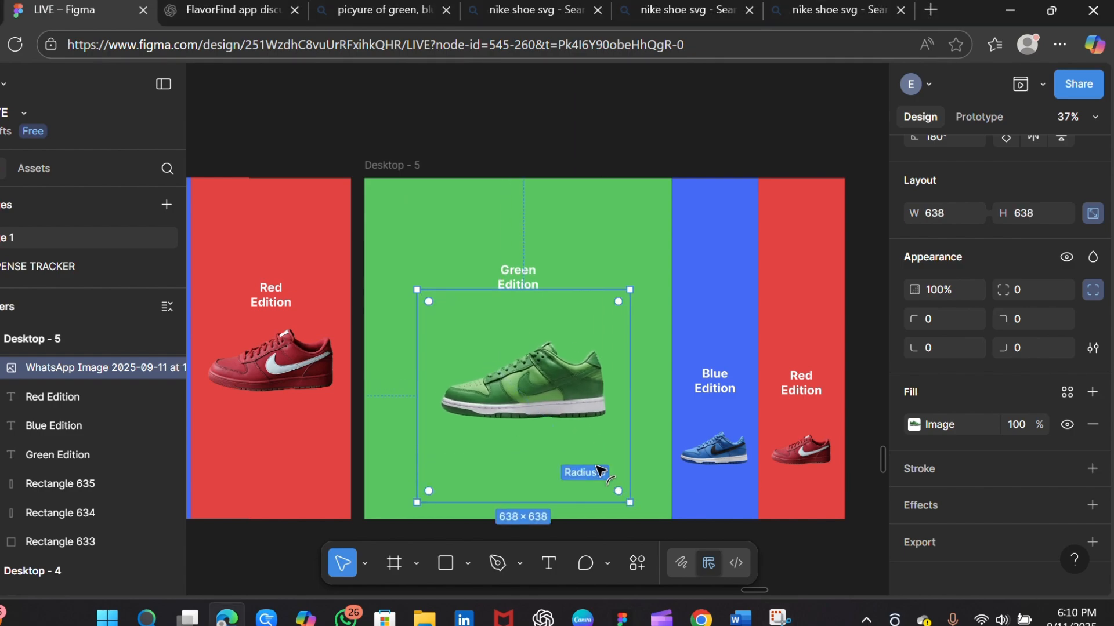
drag(534, 365, 521, 346)
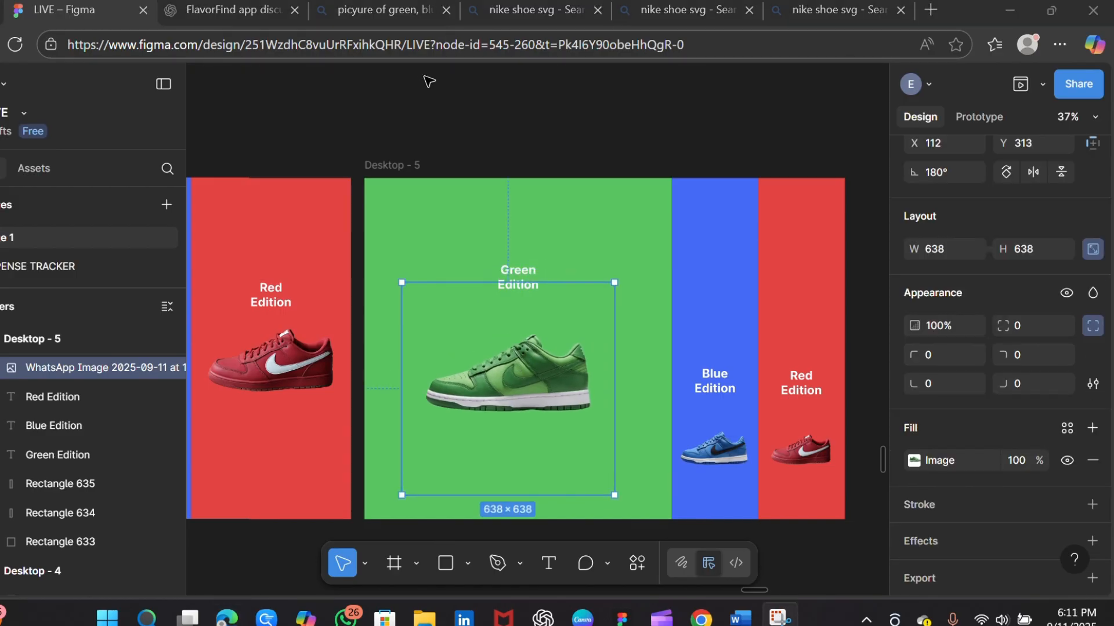
Duplicate the Desktop - 5 frame and delete the large green shoe from the copy
click(389, 167)
key(ctrl+d)
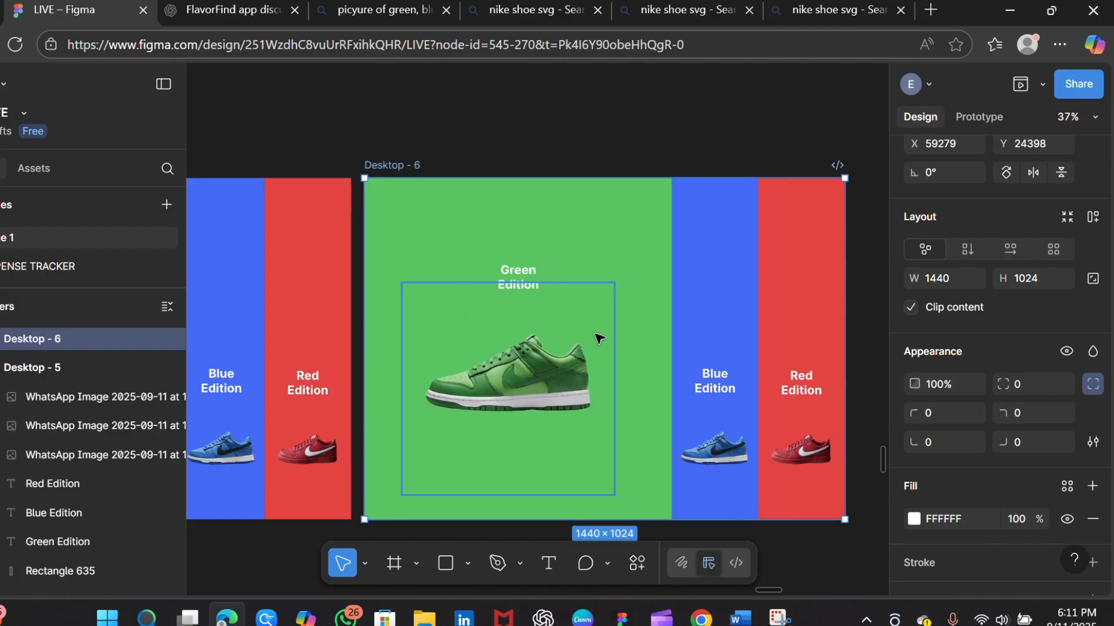
click(557, 345)
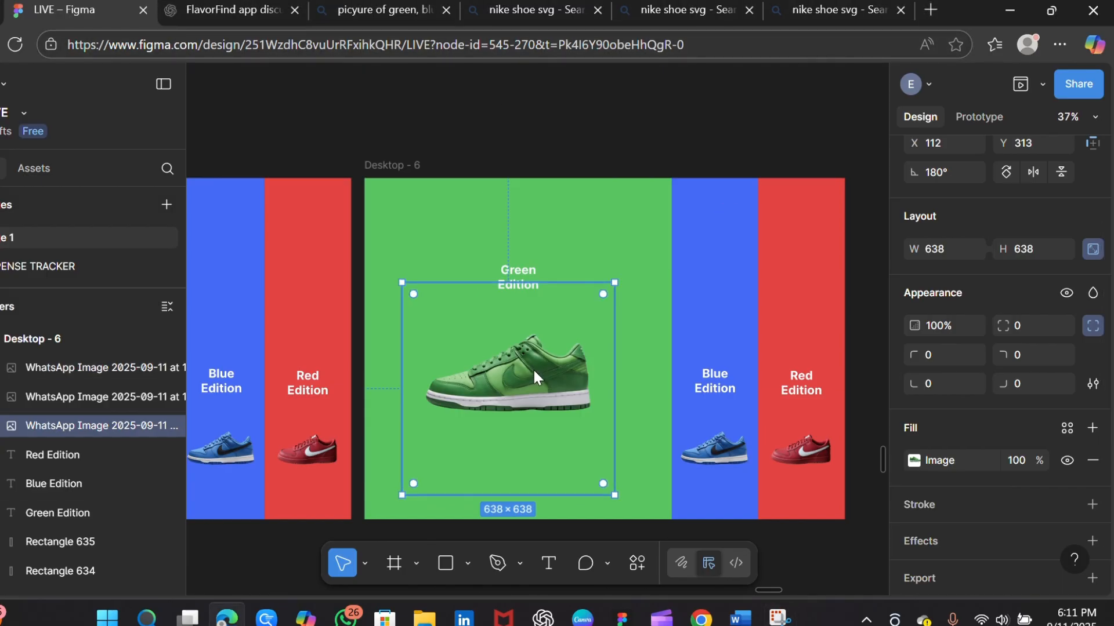
key(Delete)
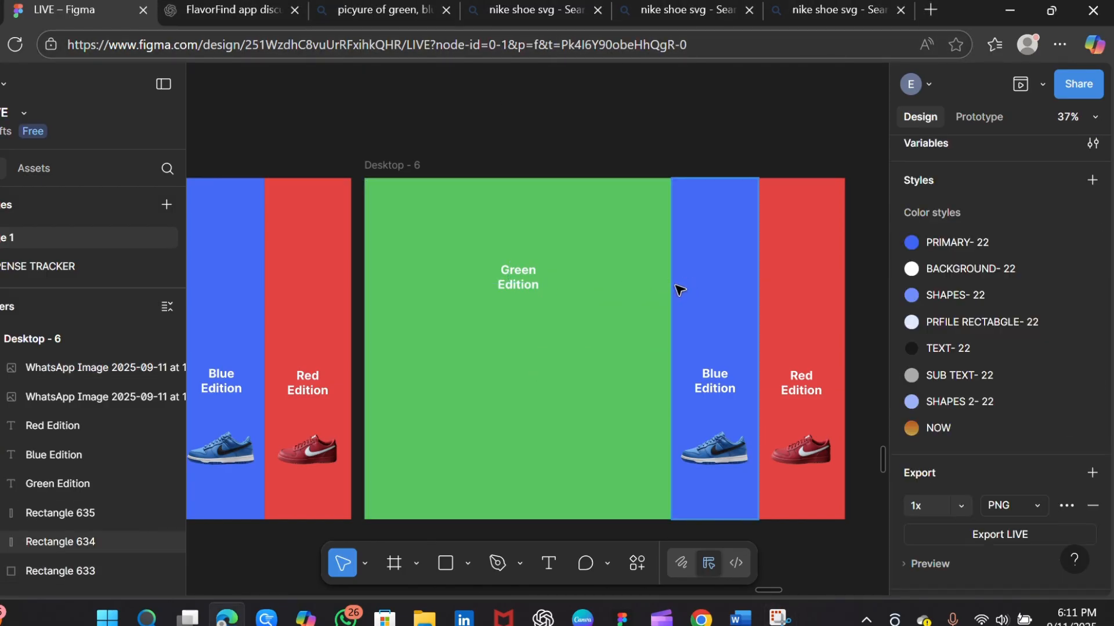
Narrow the green rectangle in the new duplicate frame to a width of 260
click(532, 288)
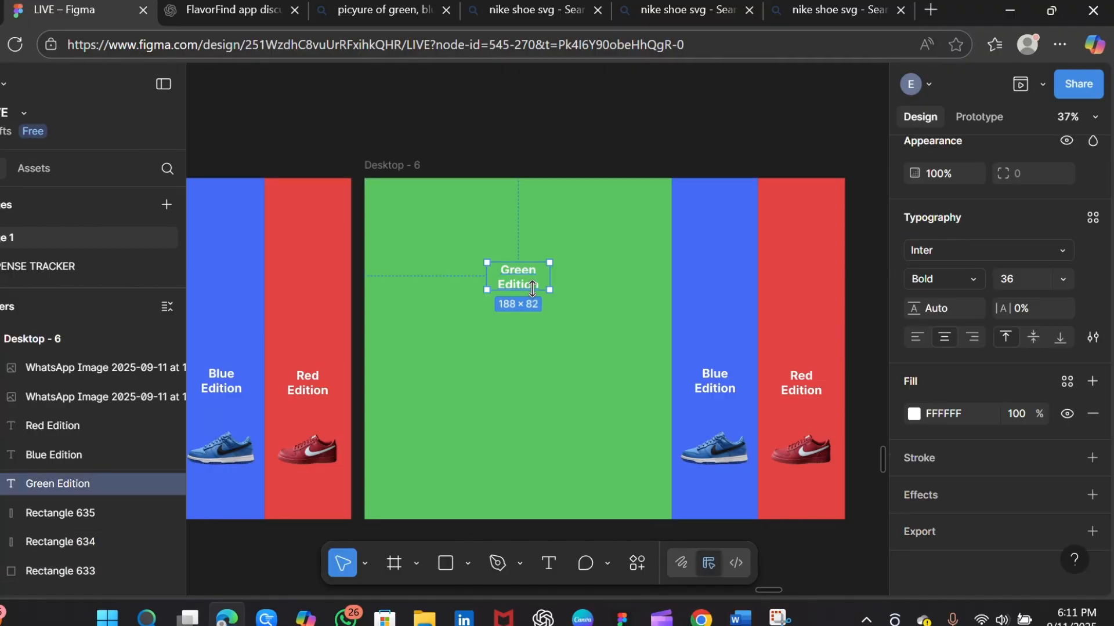
click(654, 293)
drag(671, 294, 422, 335)
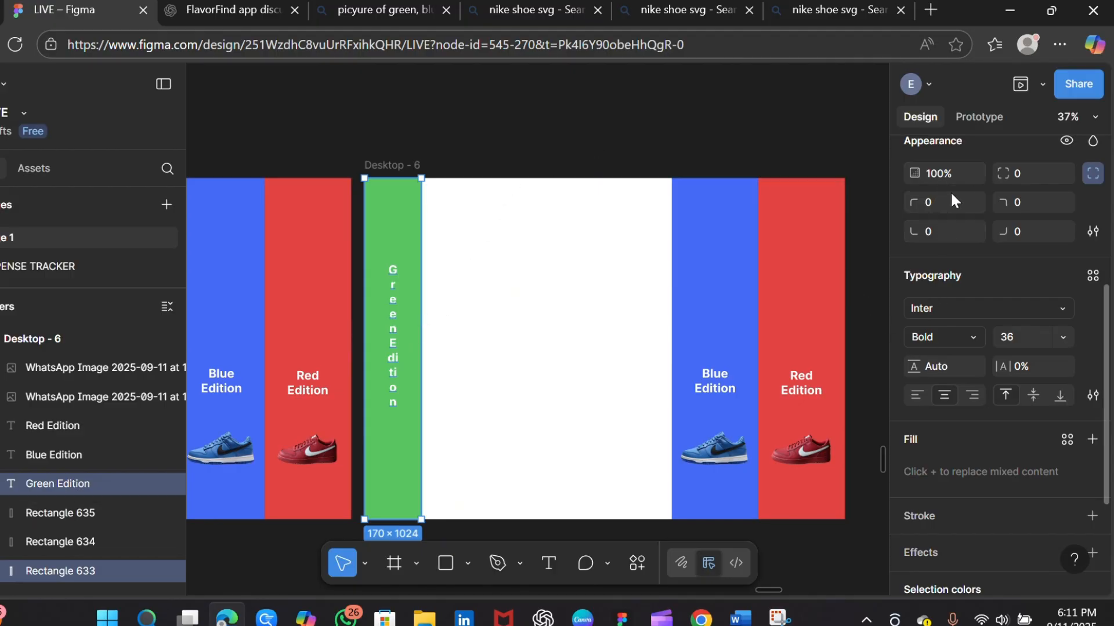
click(395, 458)
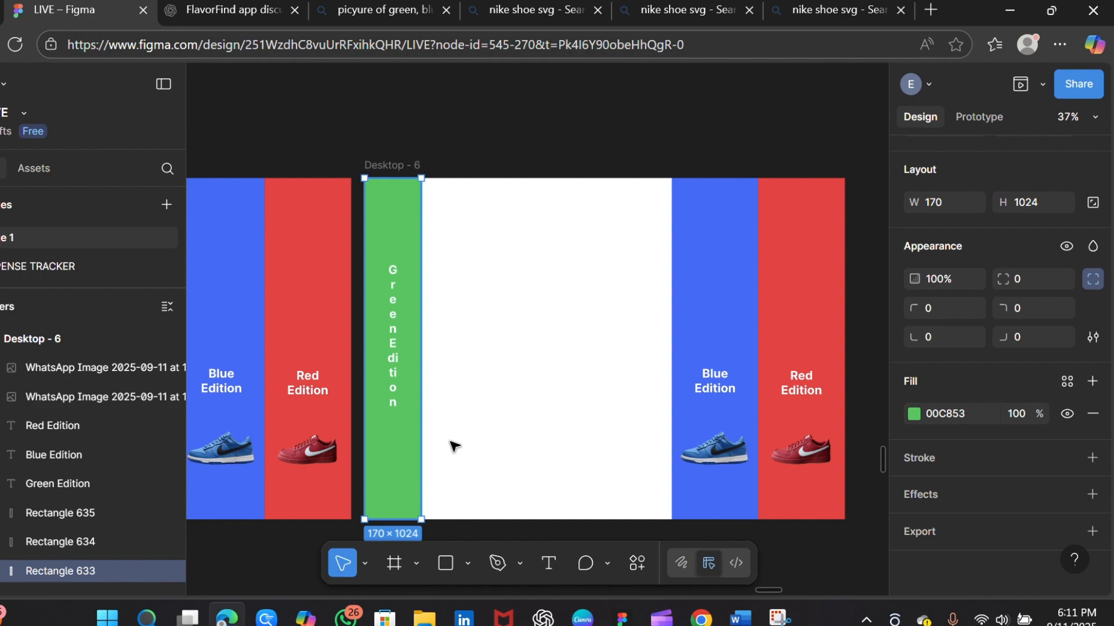
click(941, 202)
text(2)
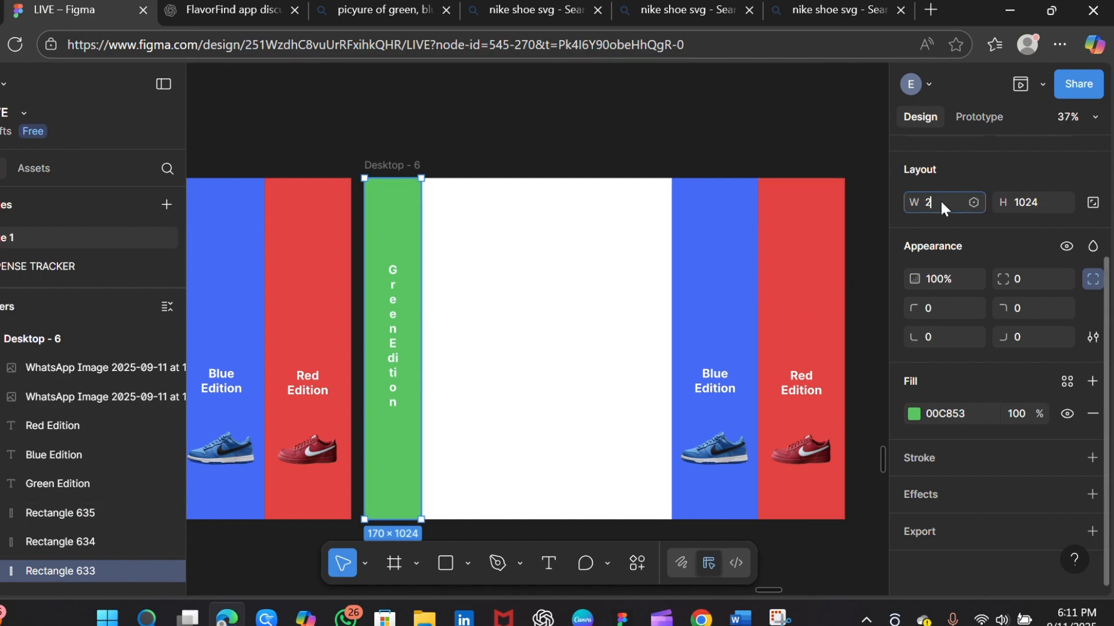
text(60)
key(Return)
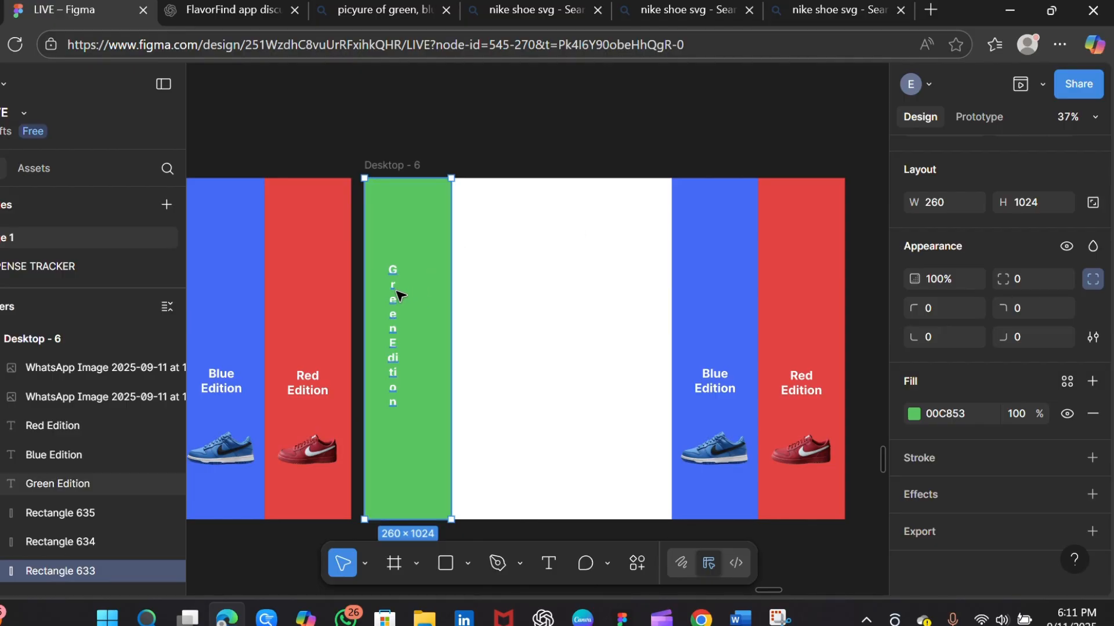
Resize the "Green Edition" title to 146 × 82, centre it low on the narrow green rectangle, and place the spare small green shoe beneath it
click(398, 295)
drag(413, 281, 409, 397)
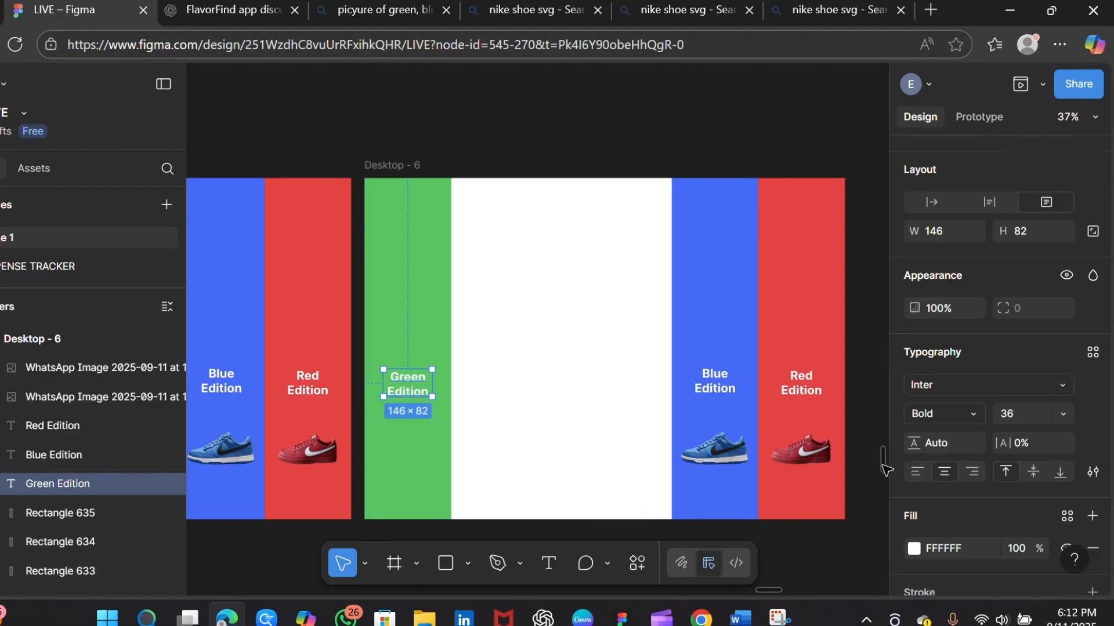
scroll(884, 469, down, 3)
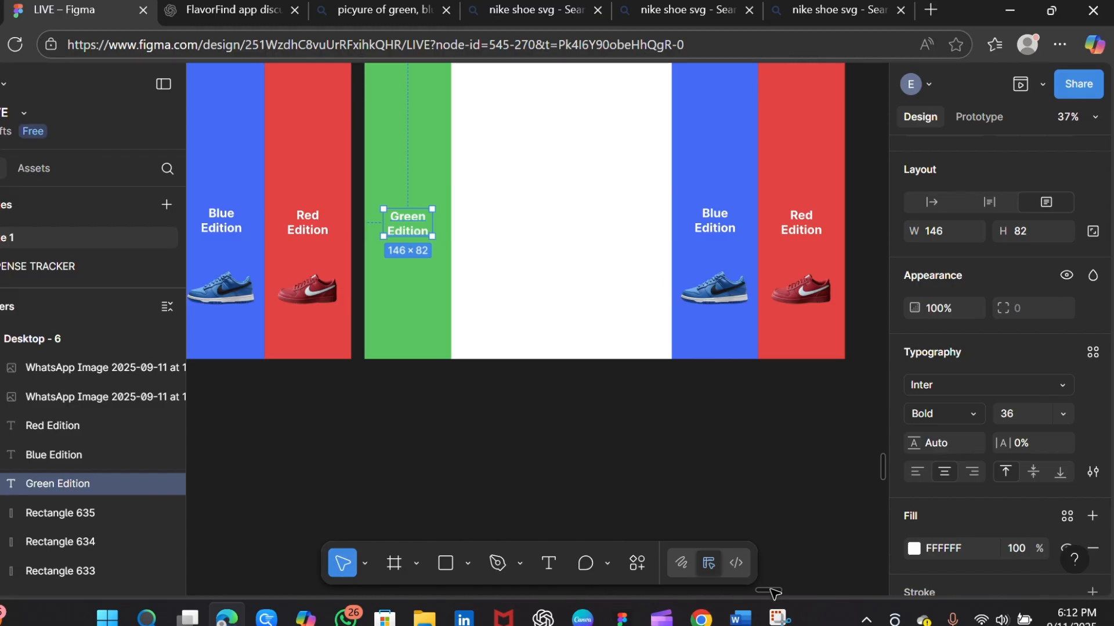
drag(770, 590, 764, 590)
drag(415, 462, 667, 267)
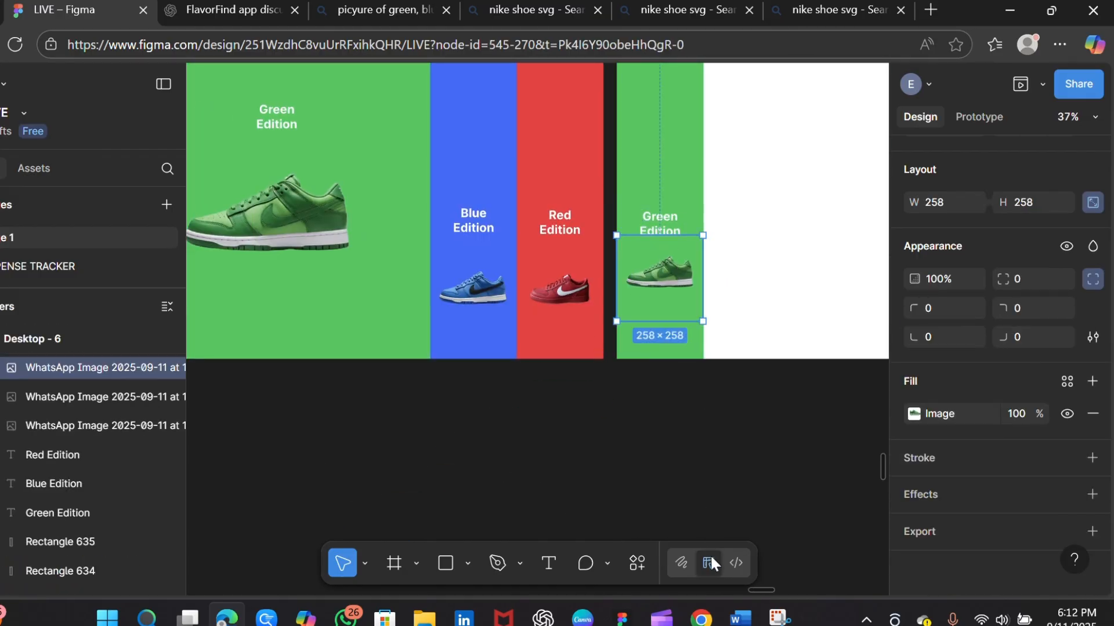
drag(773, 591, 782, 595)
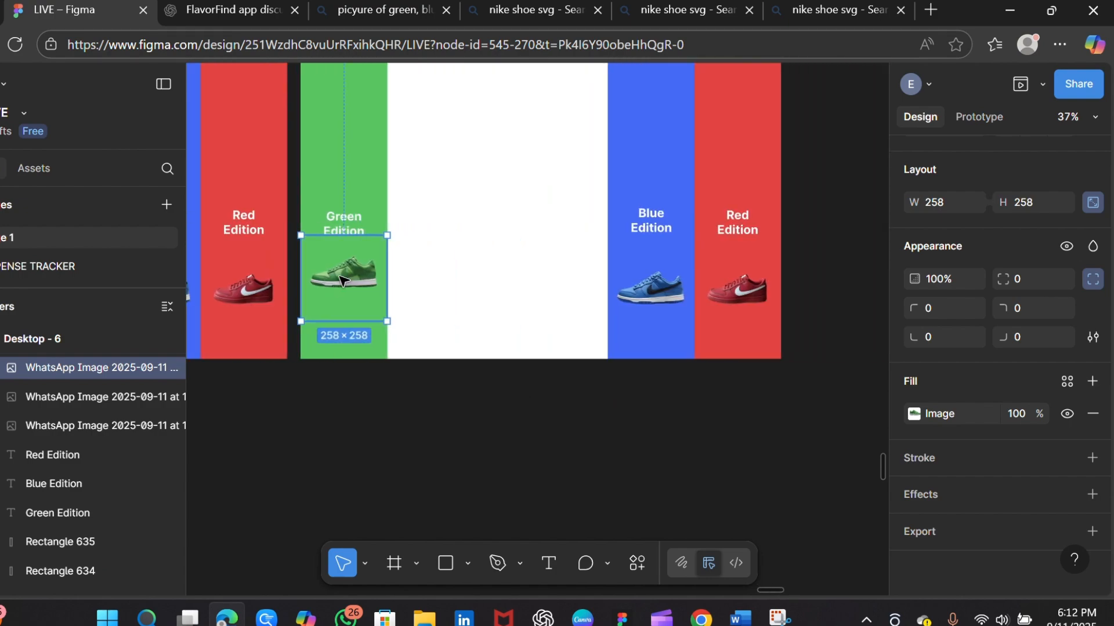
drag(344, 282, 345, 290)
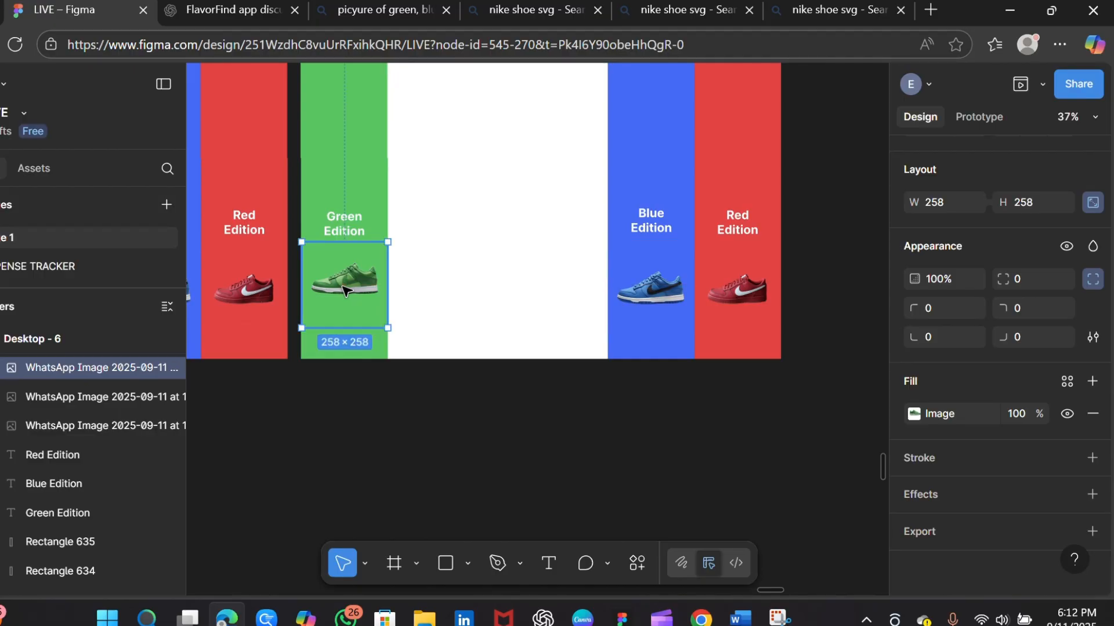
click(346, 220)
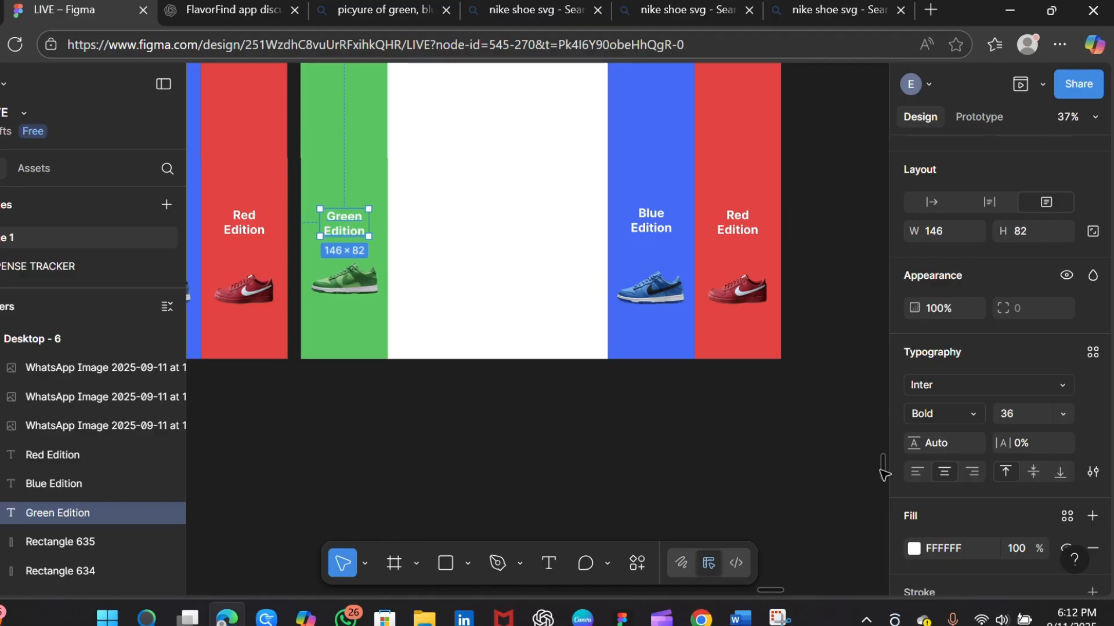
Widen the blue rectangle in Desktop - 6 to 921 so that it reaches the narrow green rectangle
scroll(883, 472, up, 3)
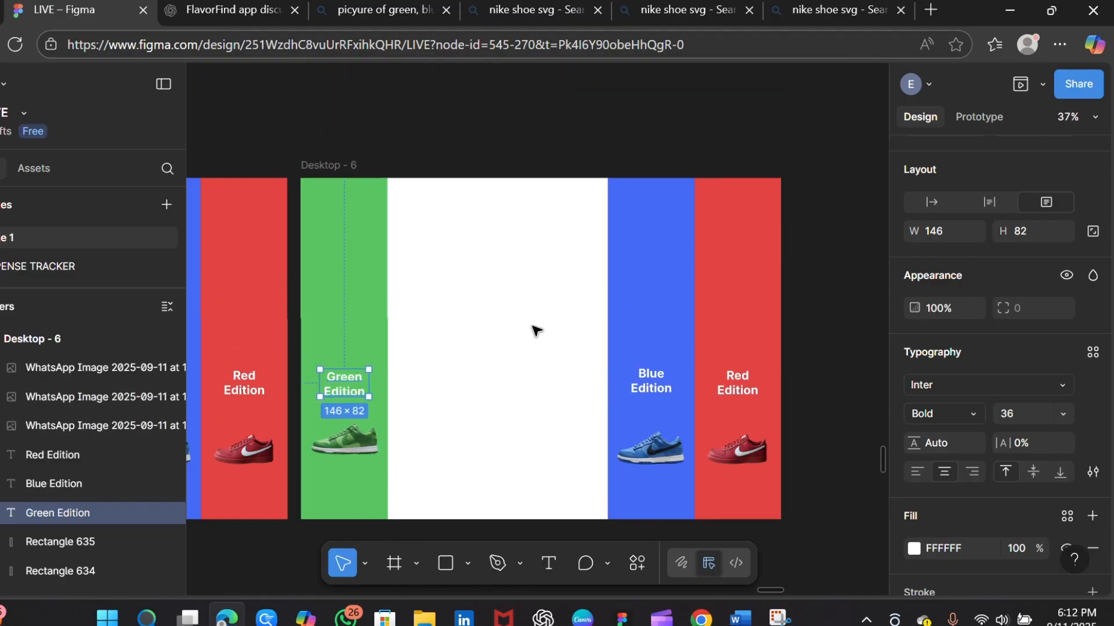
click(619, 313)
drag(612, 311, 390, 341)
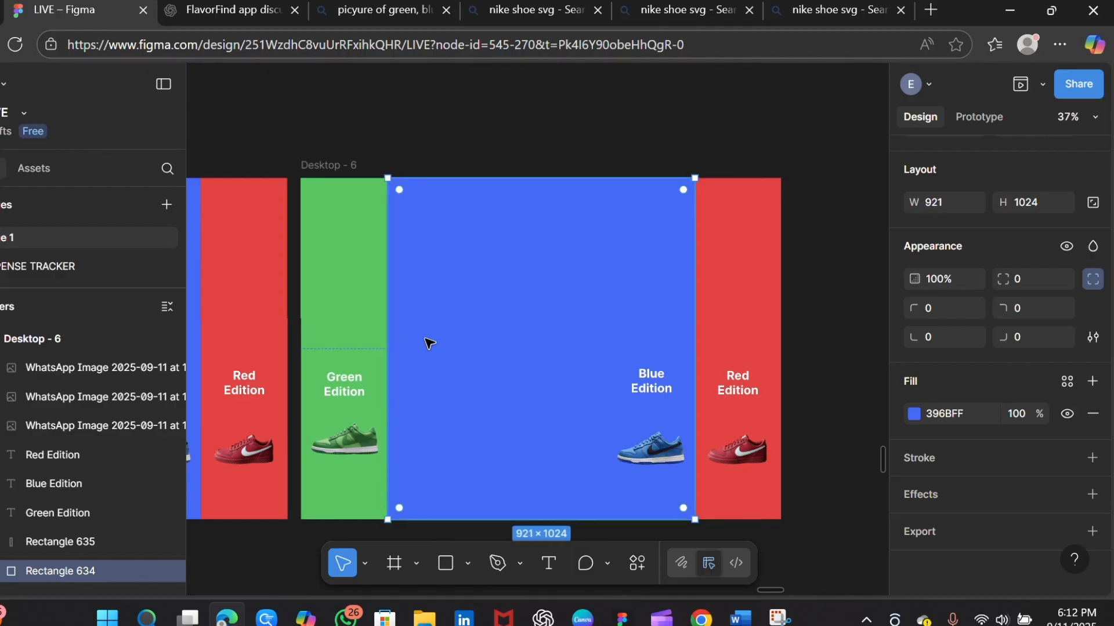
Move the "Blue Edition" title to the upper middle of the widened blue rectangle
click(670, 410)
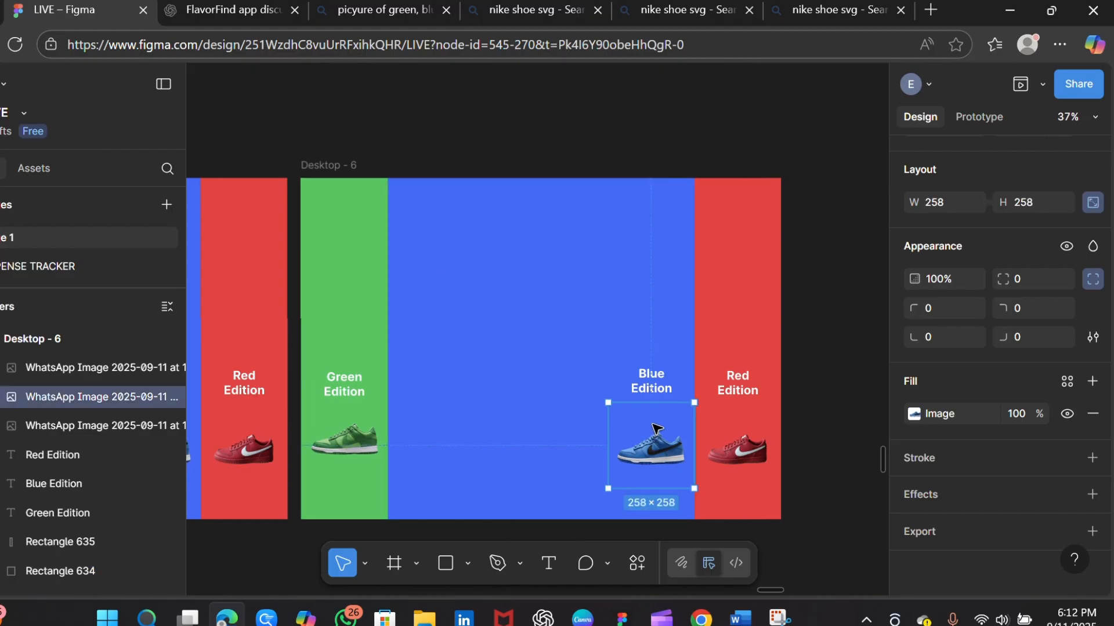
click(649, 380)
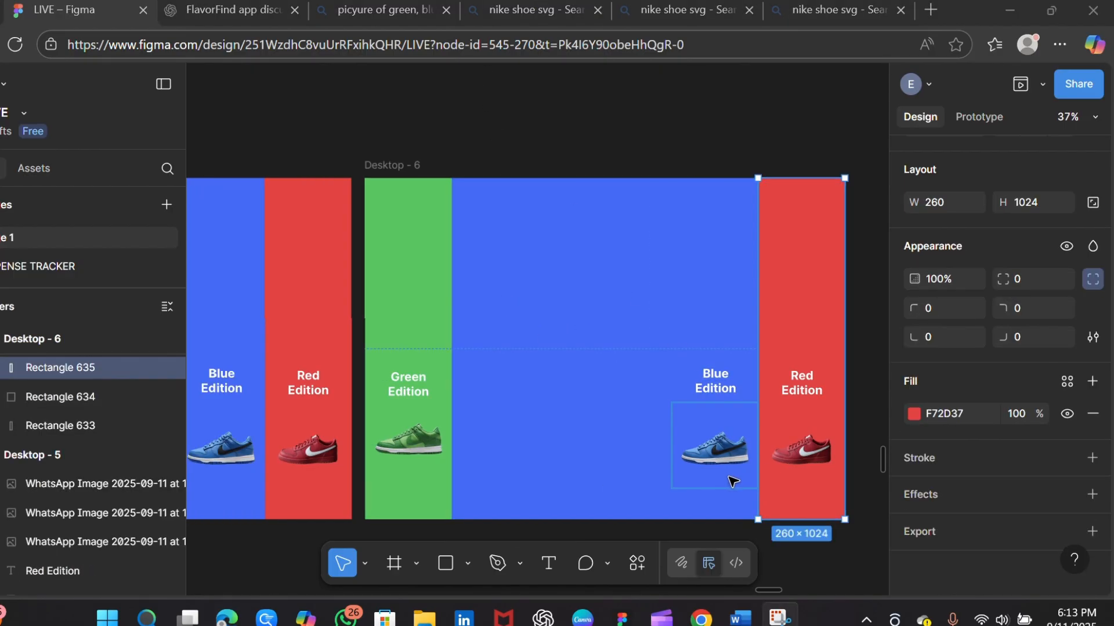
click(716, 465)
click(720, 469)
click(714, 377)
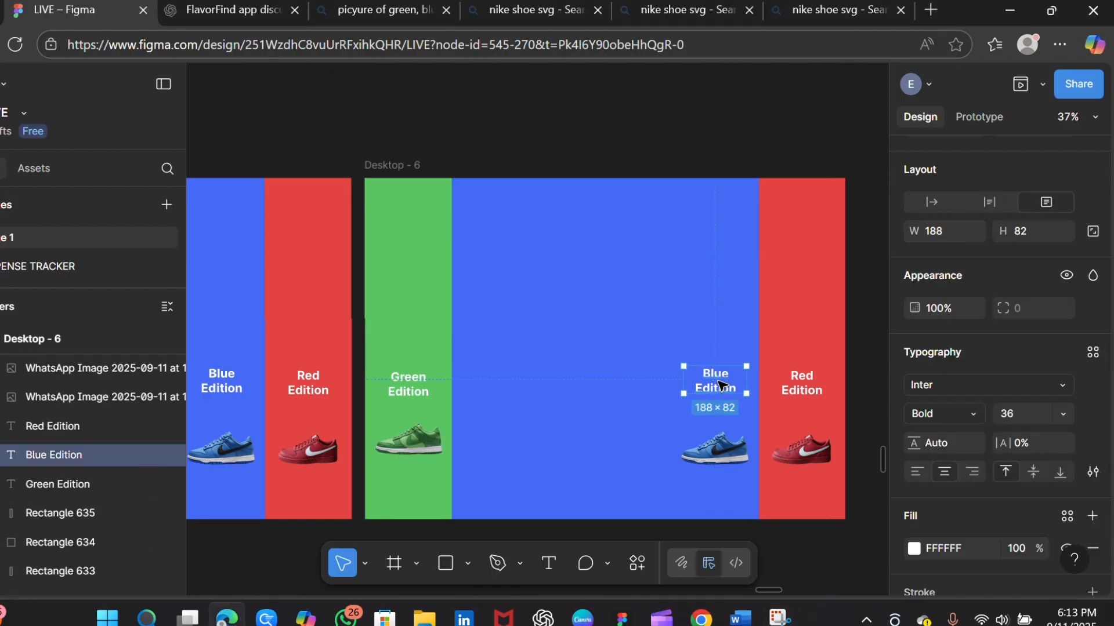
drag(719, 385, 595, 294)
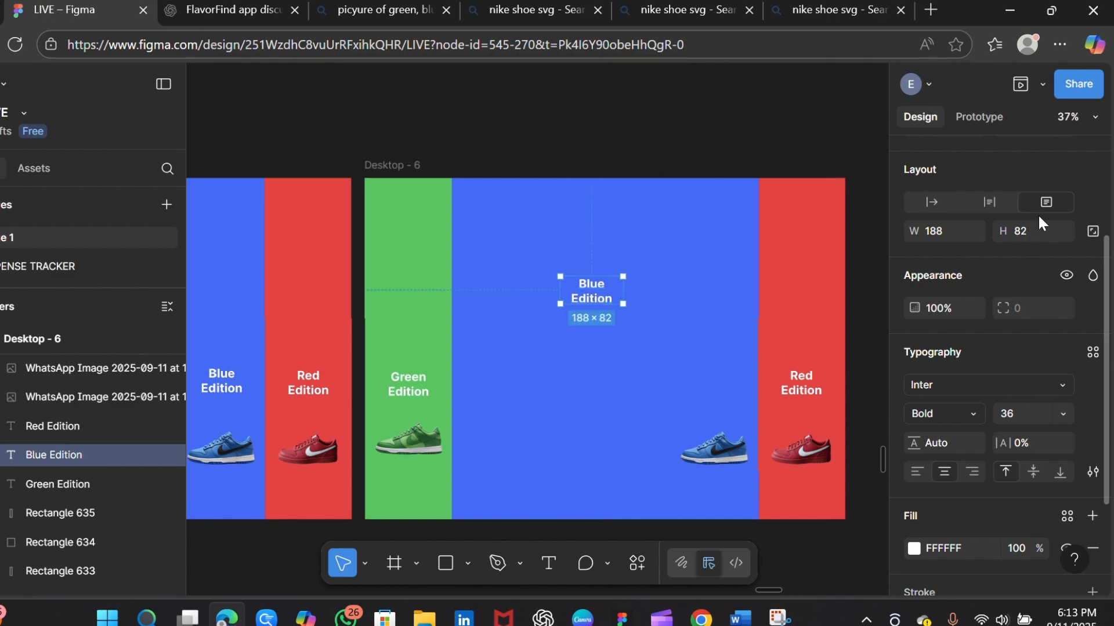
Set the "Blue Edition" title's position to X 188 and Y 82
scroll(1096, 196, up, 3)
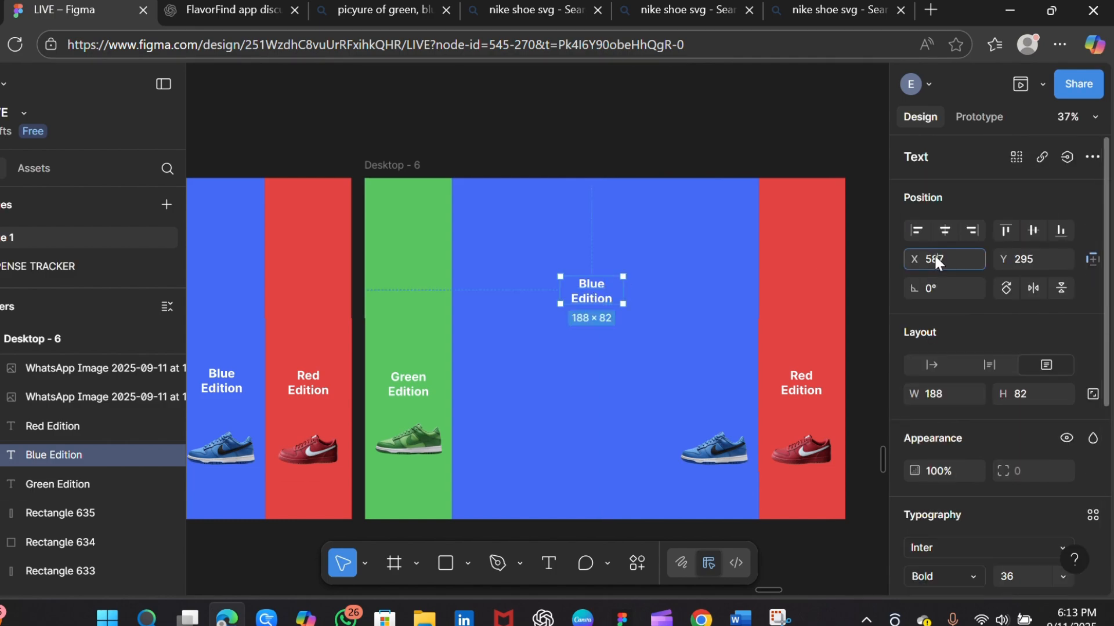
key(BackSpace)
key(BackSpace)
key(BackSpace)
text(188)
key(Return)
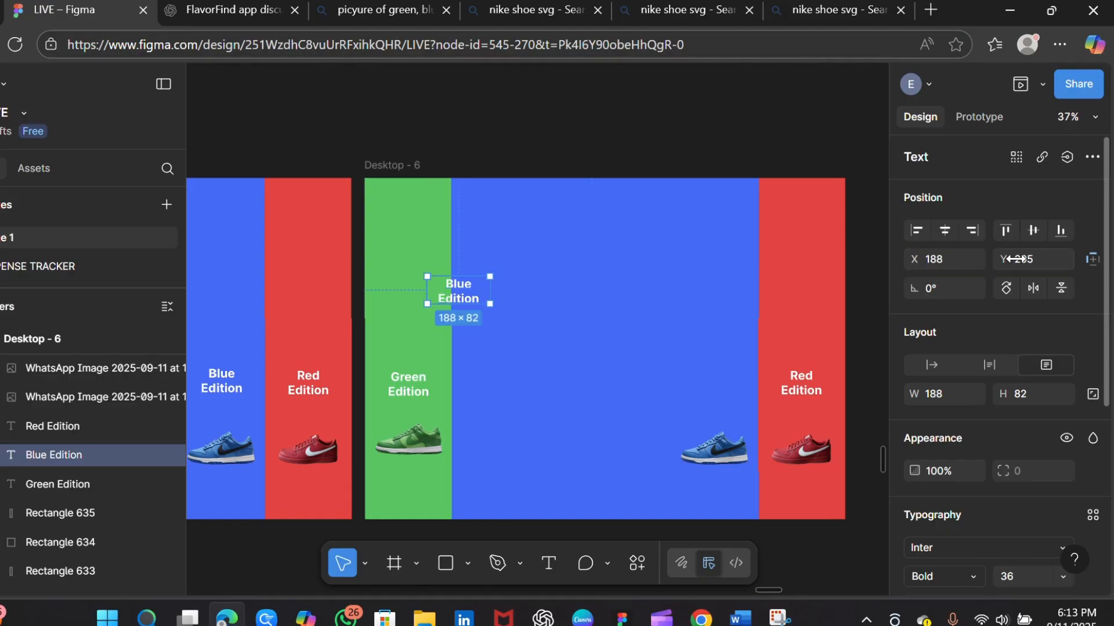
click(1034, 264)
key(Return)
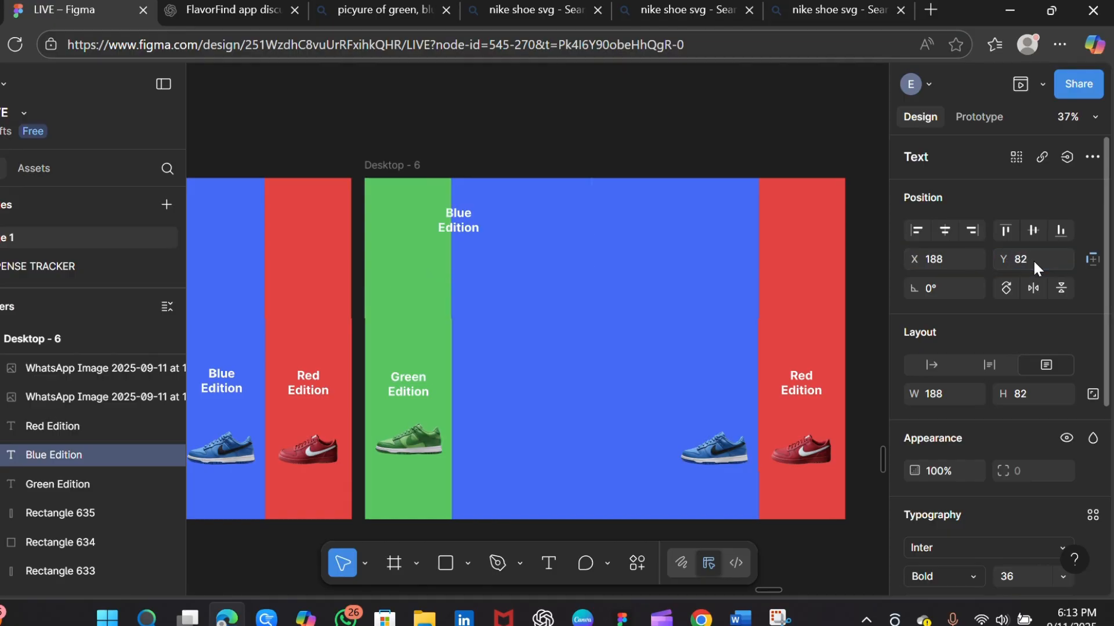
Return the "Blue Edition" title to the wide blue rectangle's upper middle and place the blue shoe, enlarged to 638 × 638, beneath it
drag(453, 224, 599, 280)
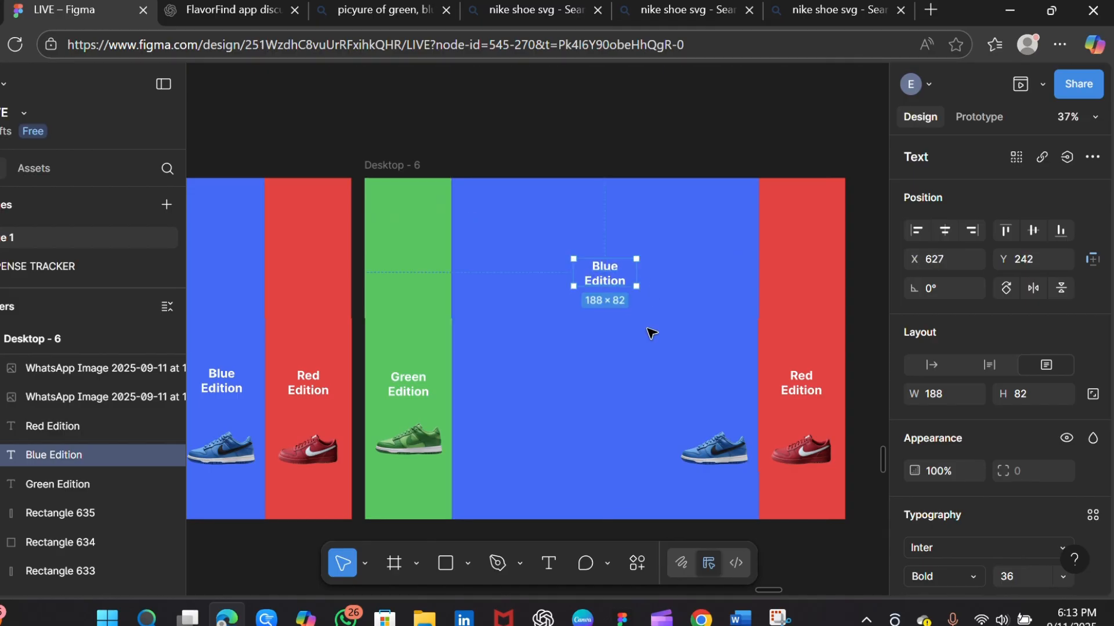
click(716, 473)
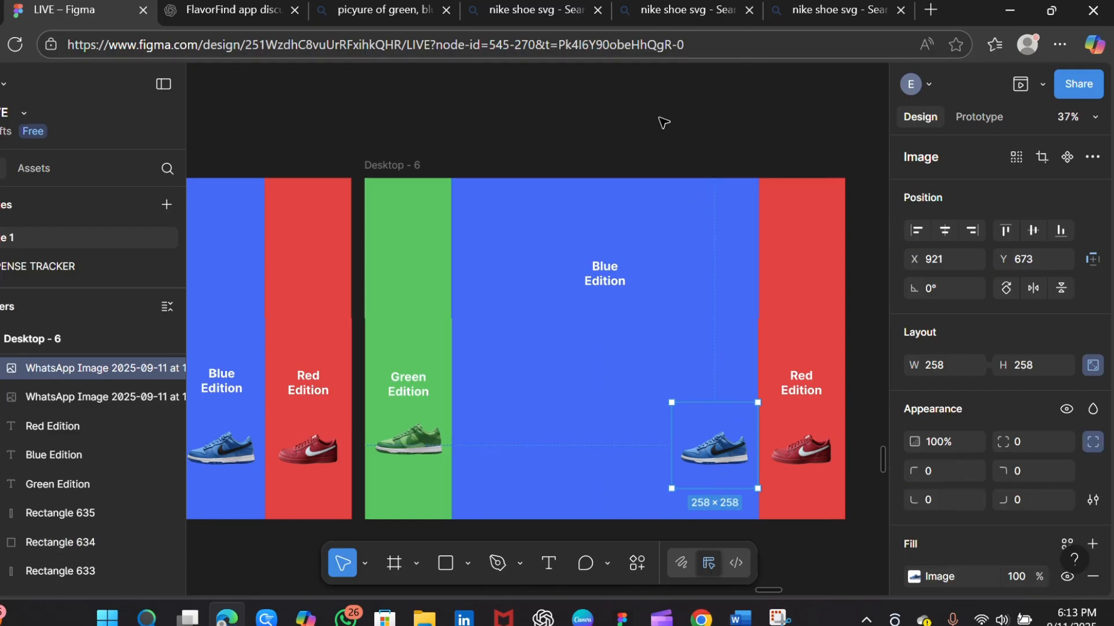
click(933, 363)
text(638)
key(Return)
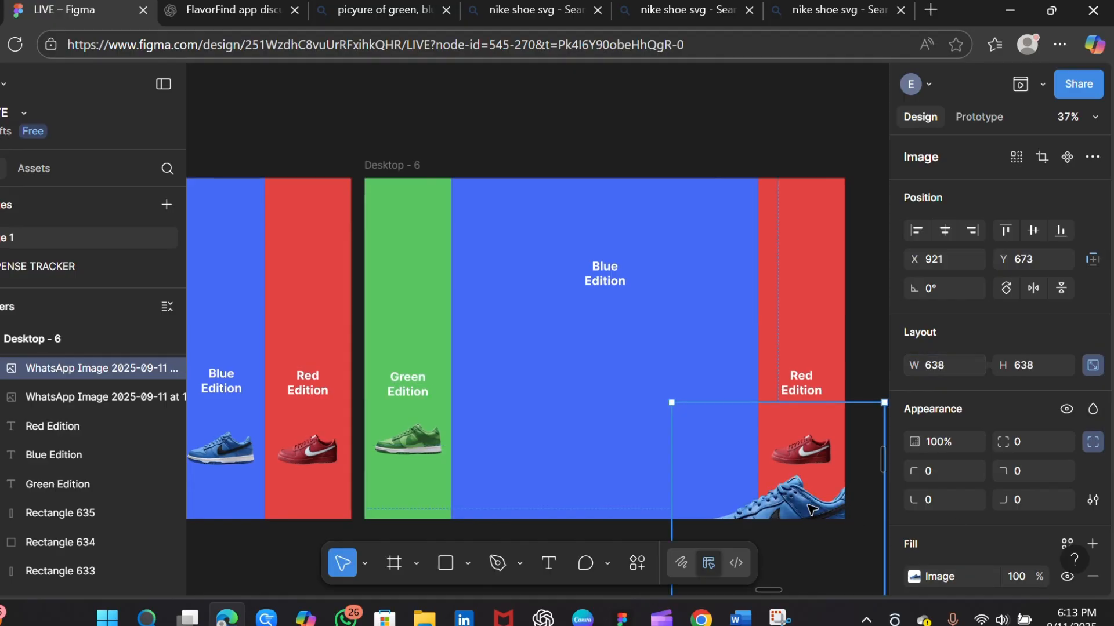
drag(811, 510, 632, 358)
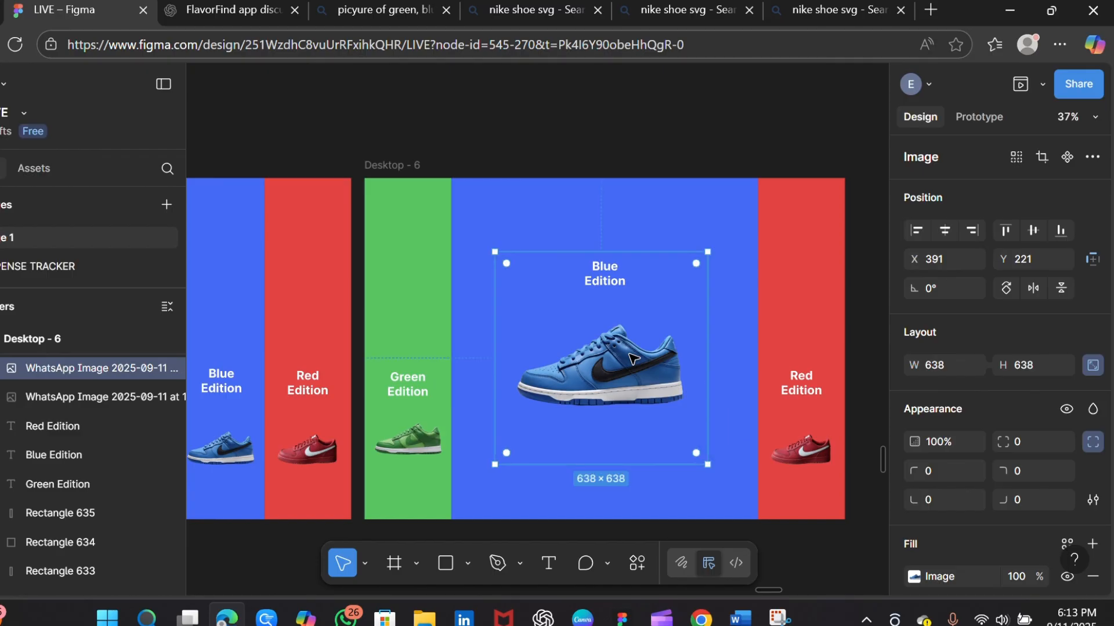
click(735, 213)
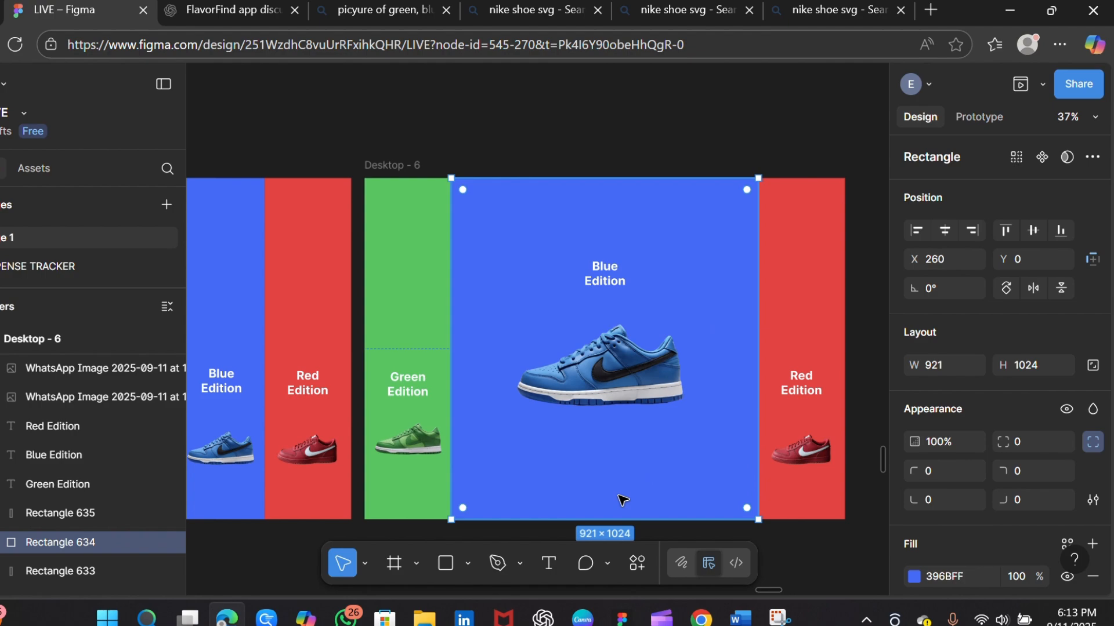
key(Escape)
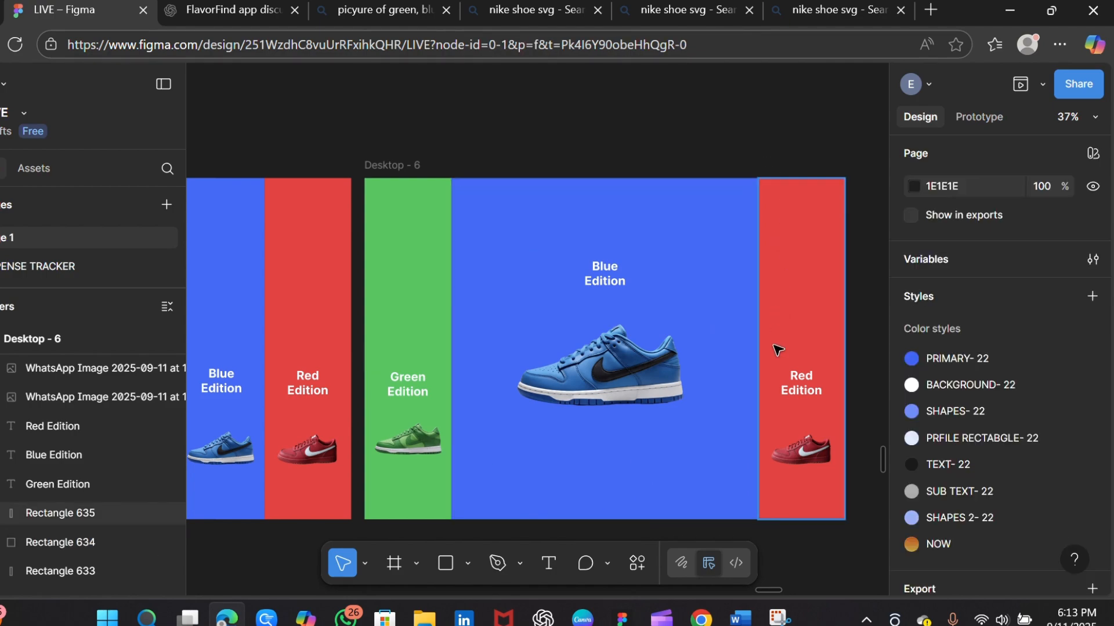
Duplicate the Desktop - 6 frame and replace the large blue shoe in the copy with the pasted 258 × 258 blue shoe
click(399, 170)
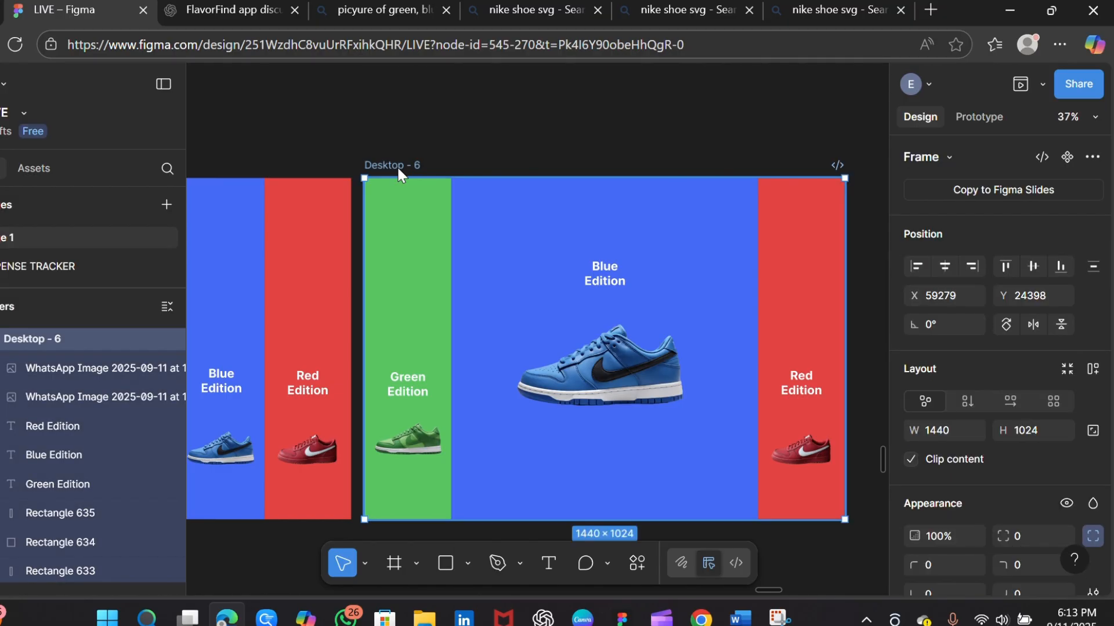
key(ctrl+d)
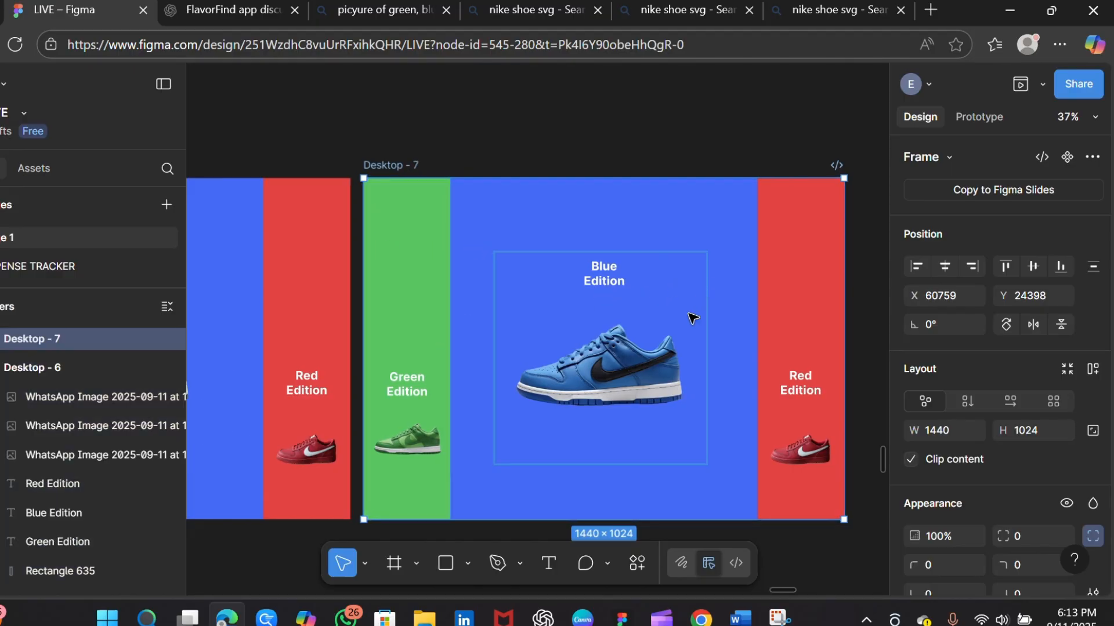
click(661, 361)
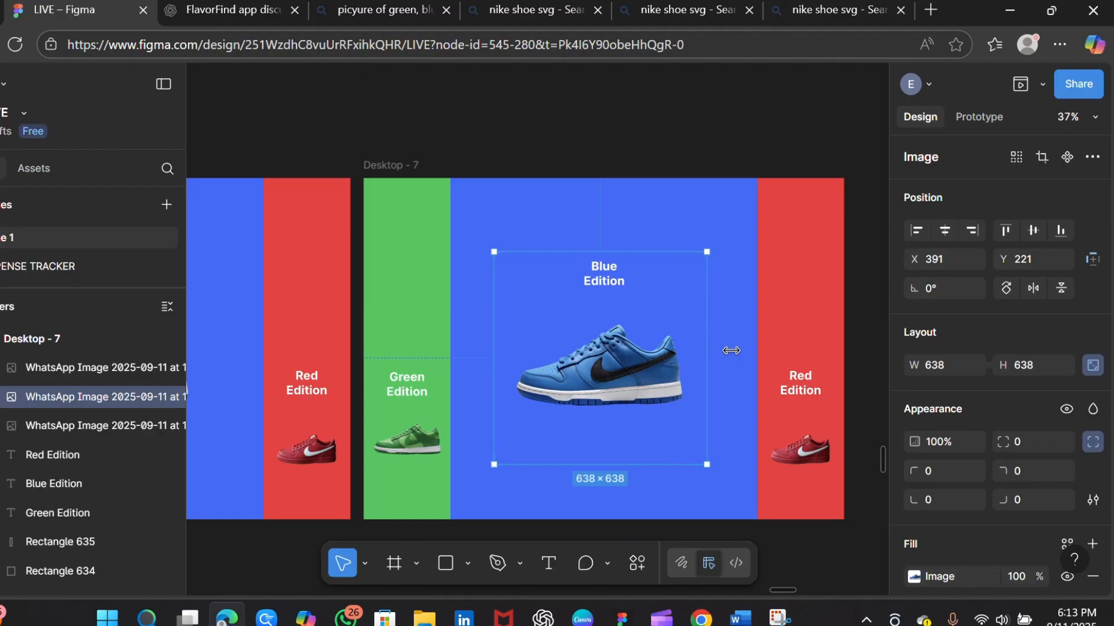
key(ctrl+v)
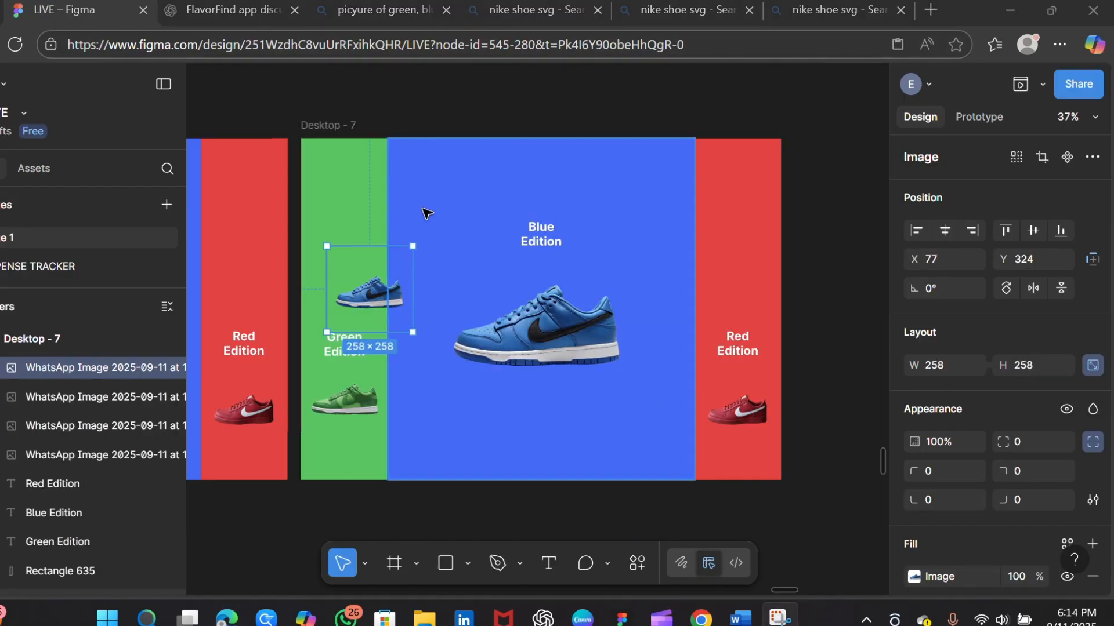
drag(369, 293, 552, 400)
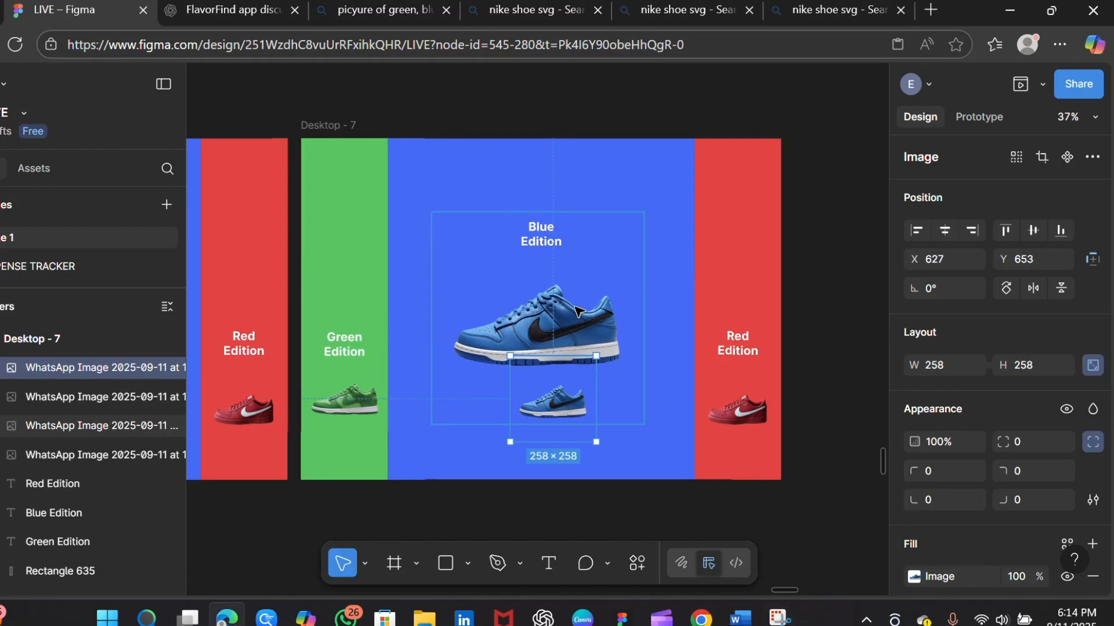
click(577, 310)
key(Delete)
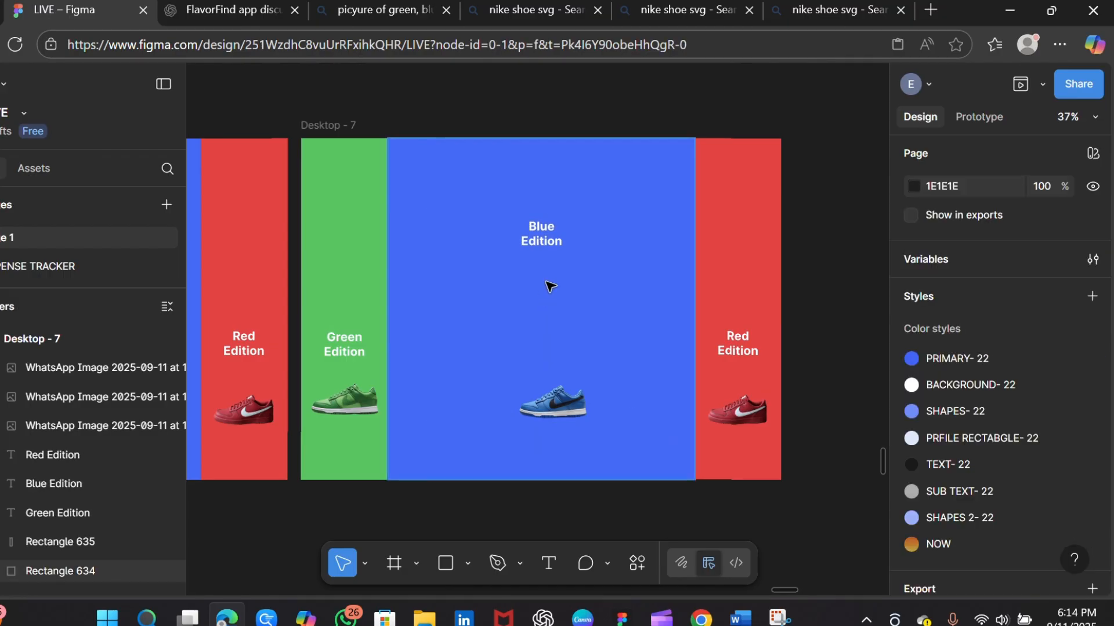
Move the "Blue Edition" title and the small blue shoe in Desktop - 7 next to the green panel, level with its title and shoe
click(614, 247)
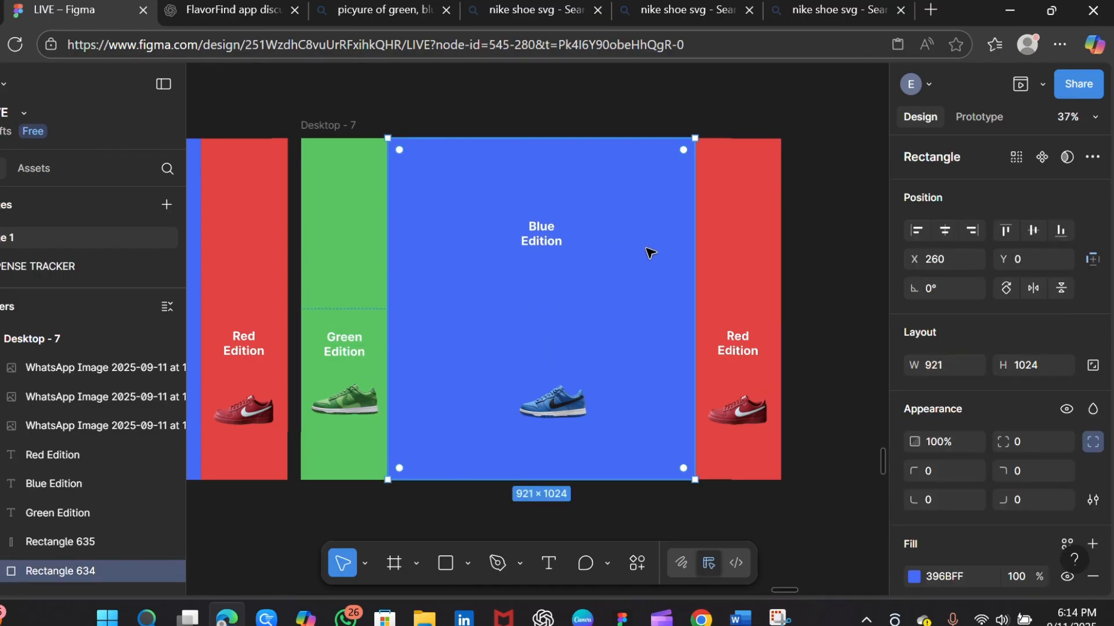
click(545, 239)
drag(545, 239, 432, 353)
click(628, 299)
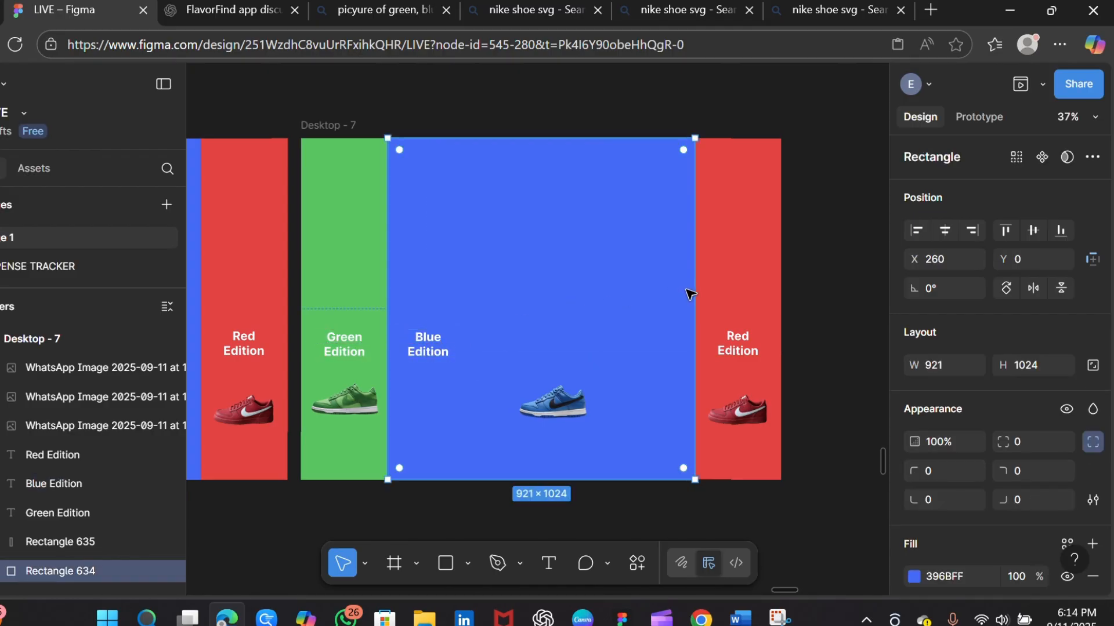
drag(554, 416, 440, 409)
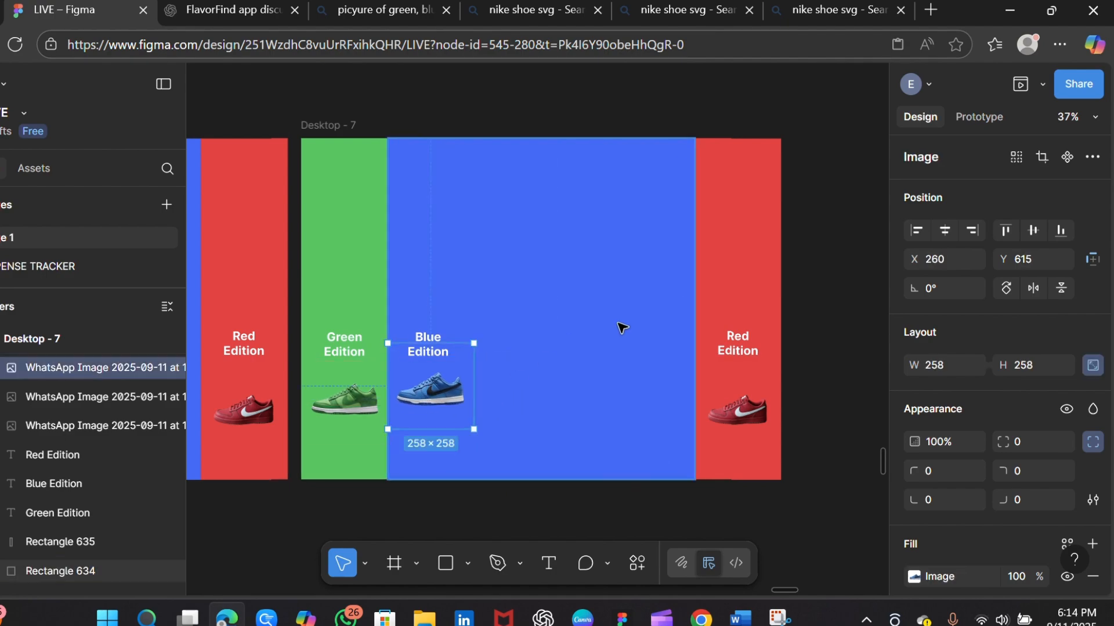
Narrow the blue rectangle in Desktop - 7 from its red-panel side to a width of 260
click(621, 327)
drag(695, 314, 481, 316)
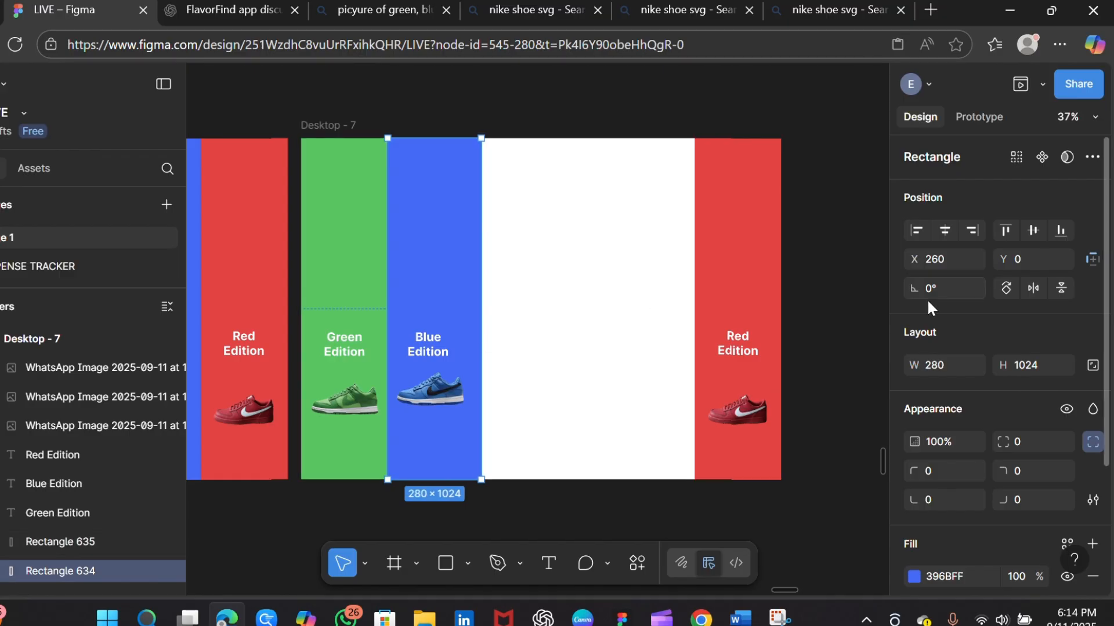
click(947, 365)
text(260)
key(Return)
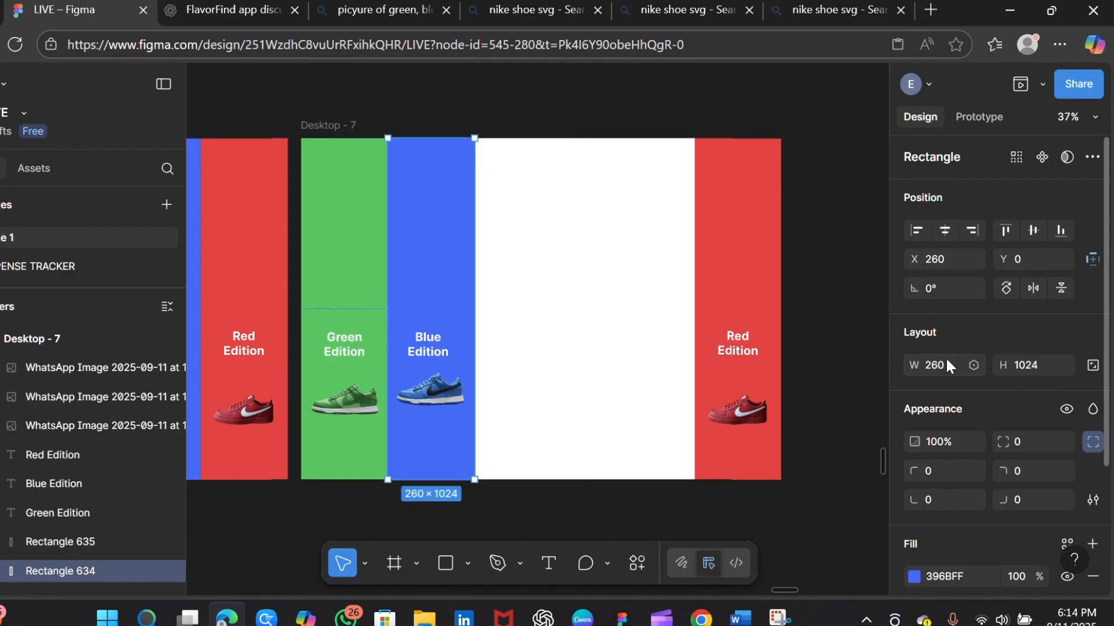
Nudge the small blue shoe in Desktop - 7 to about X 252, Y 634, under the "Blue Edition" title
click(448, 394)
drag(449, 393, 447, 400)
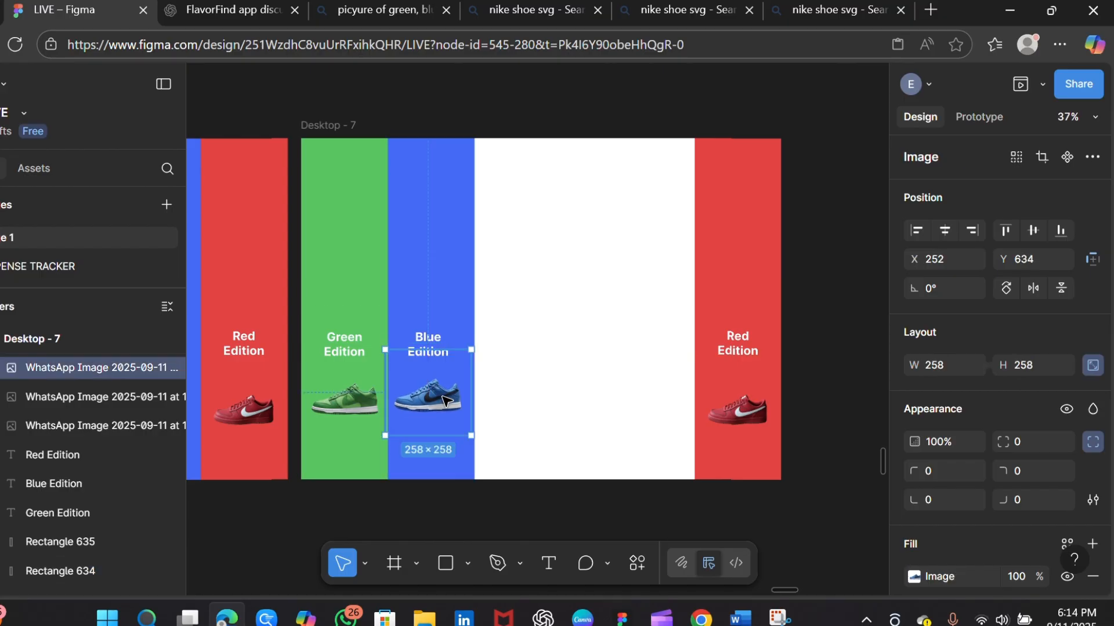
click(429, 334)
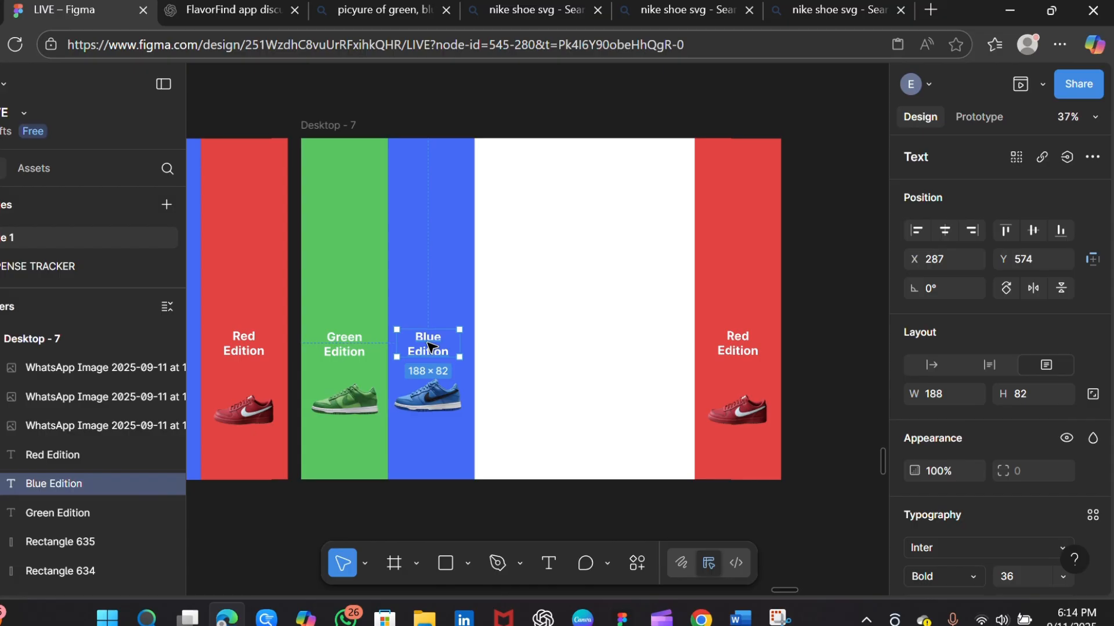
click(503, 326)
Widen the red rectangle in Desktop - 7 to 920 so that it reaches the narrow blue rectangle
click(728, 261)
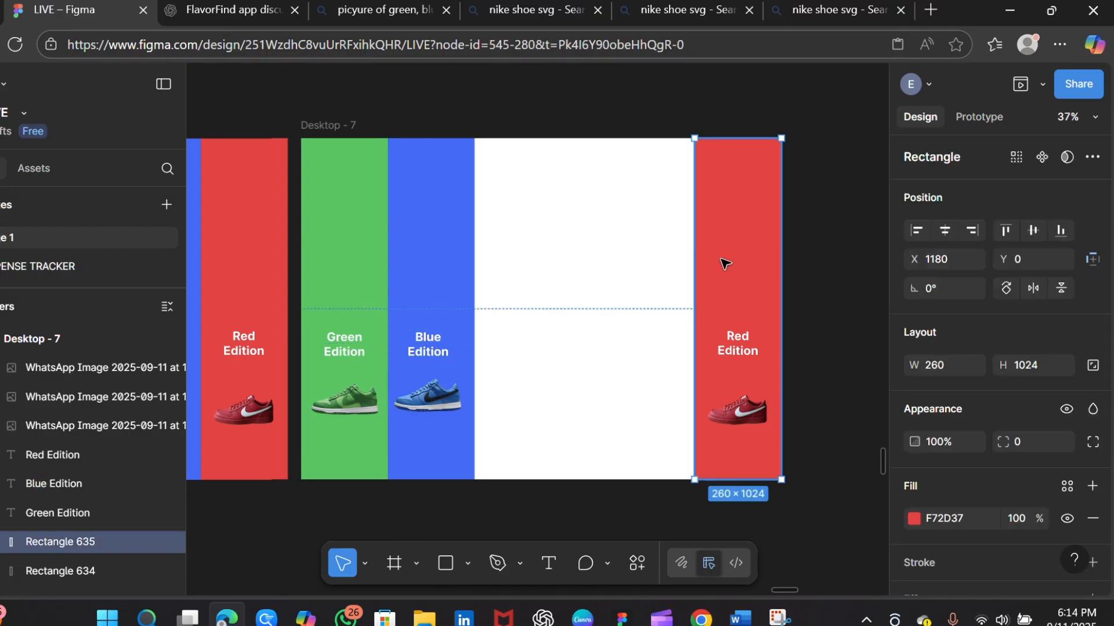
click(692, 276)
click(709, 273)
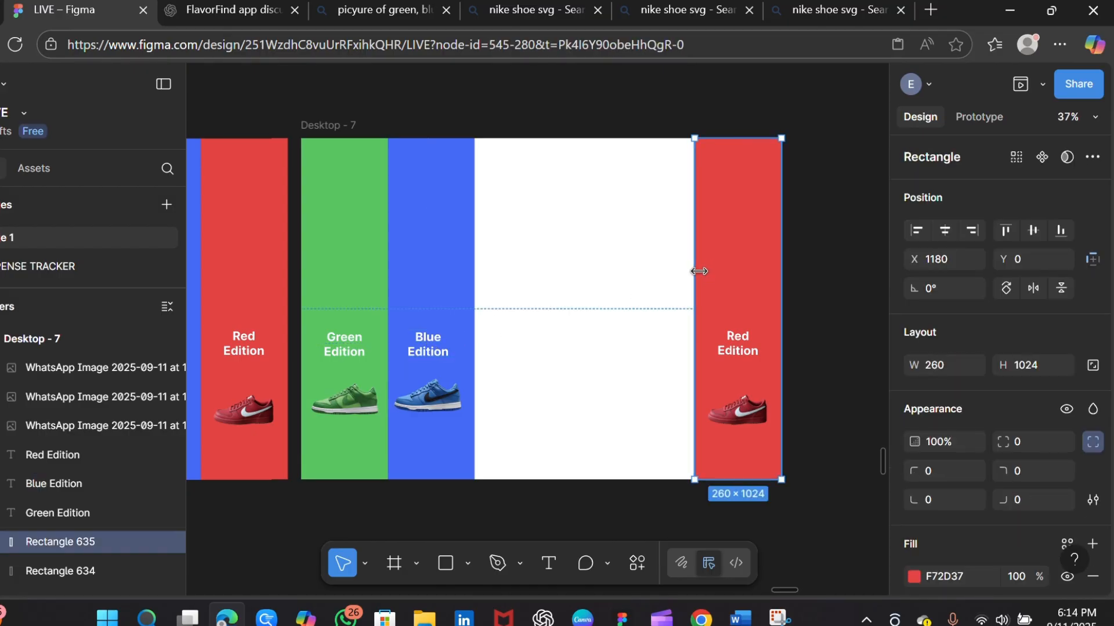
drag(693, 266, 474, 296)
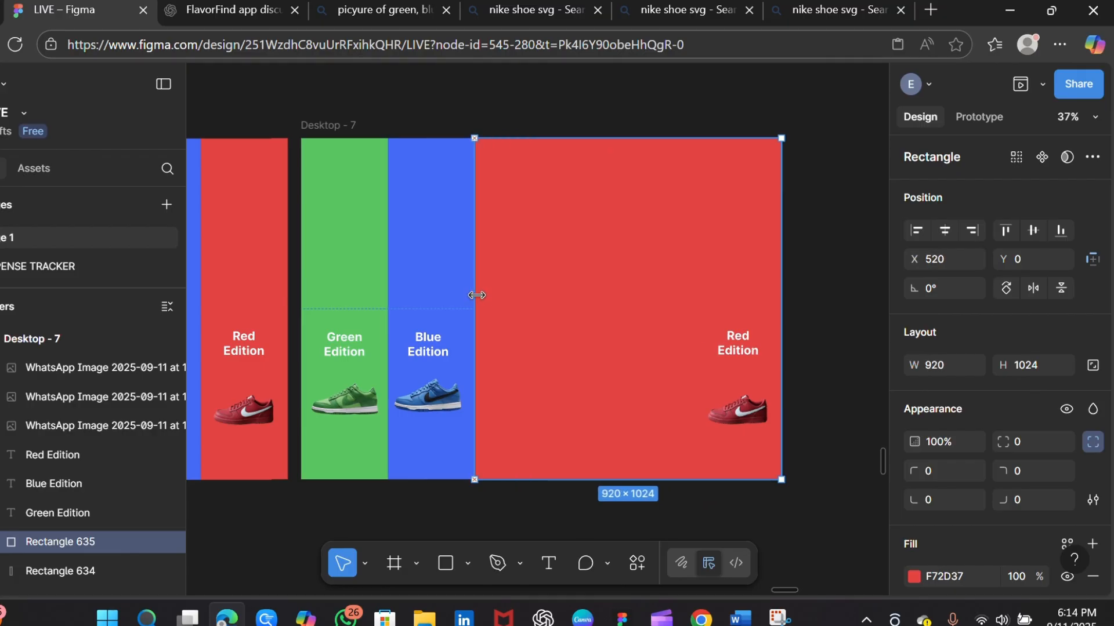
Move the "Red Edition" title to the widened red rectangle's upper middle and place the red shoe, enlarged to 638 × 638, beneath it
click(749, 347)
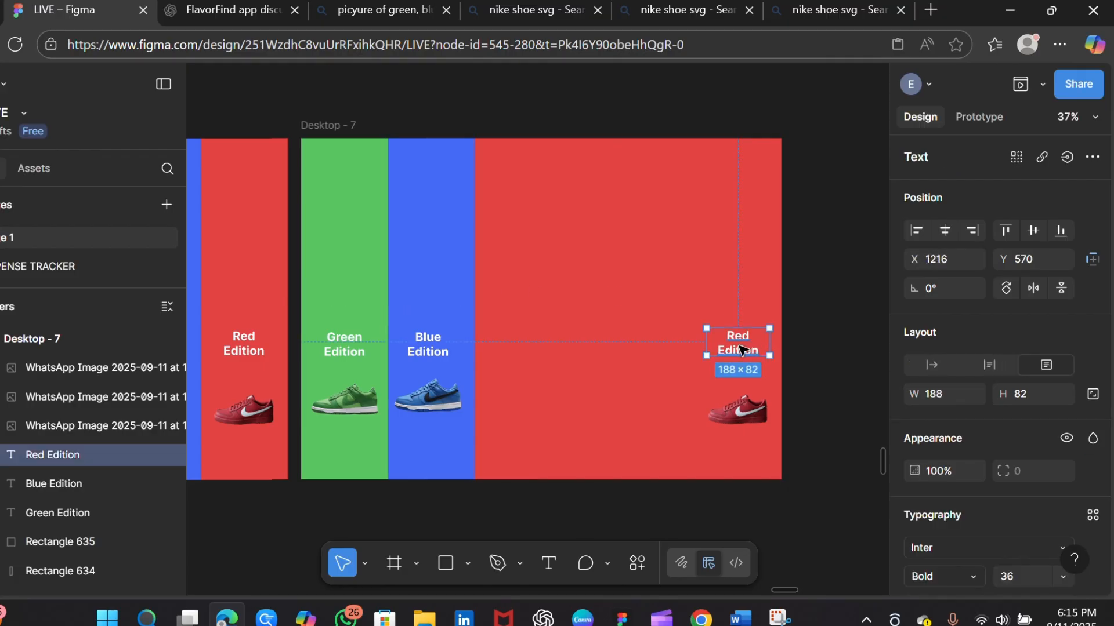
drag(740, 349, 630, 255)
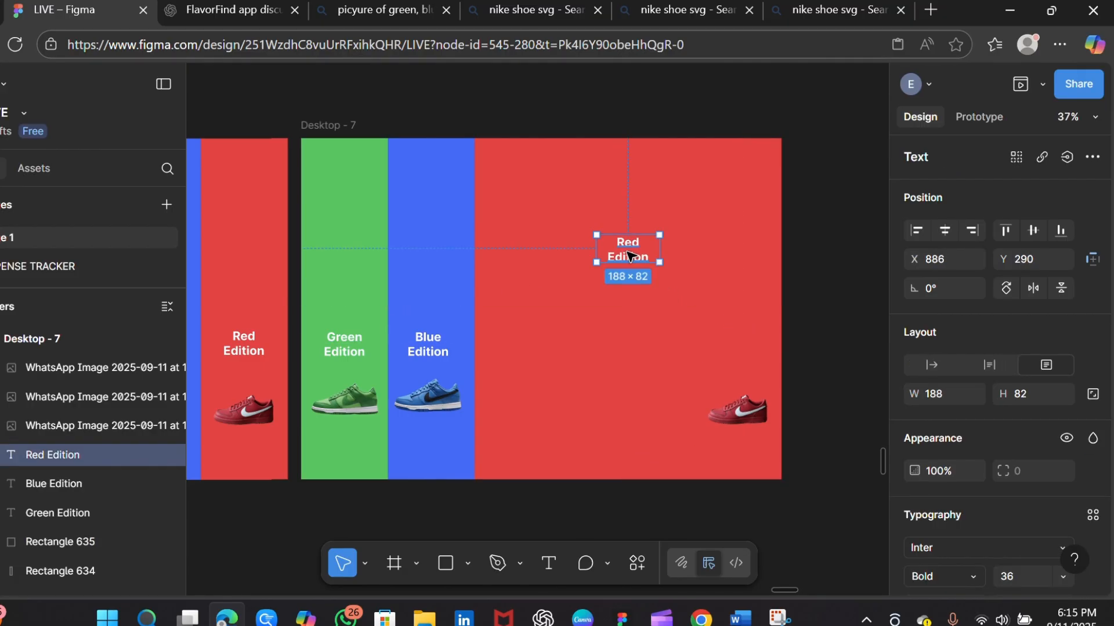
click(740, 409)
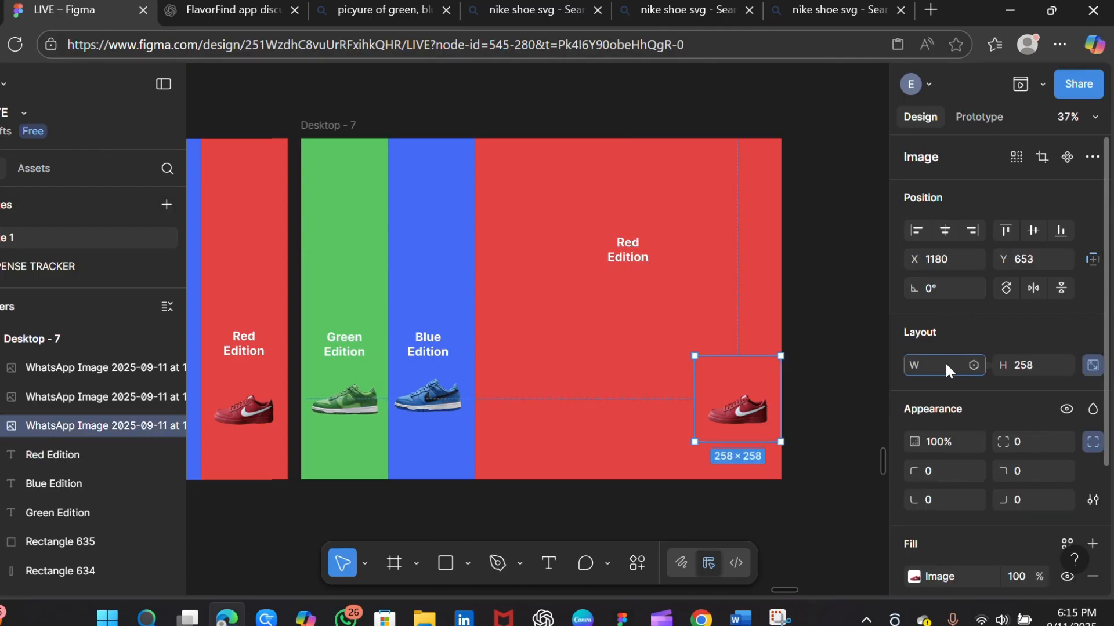
key(Return)
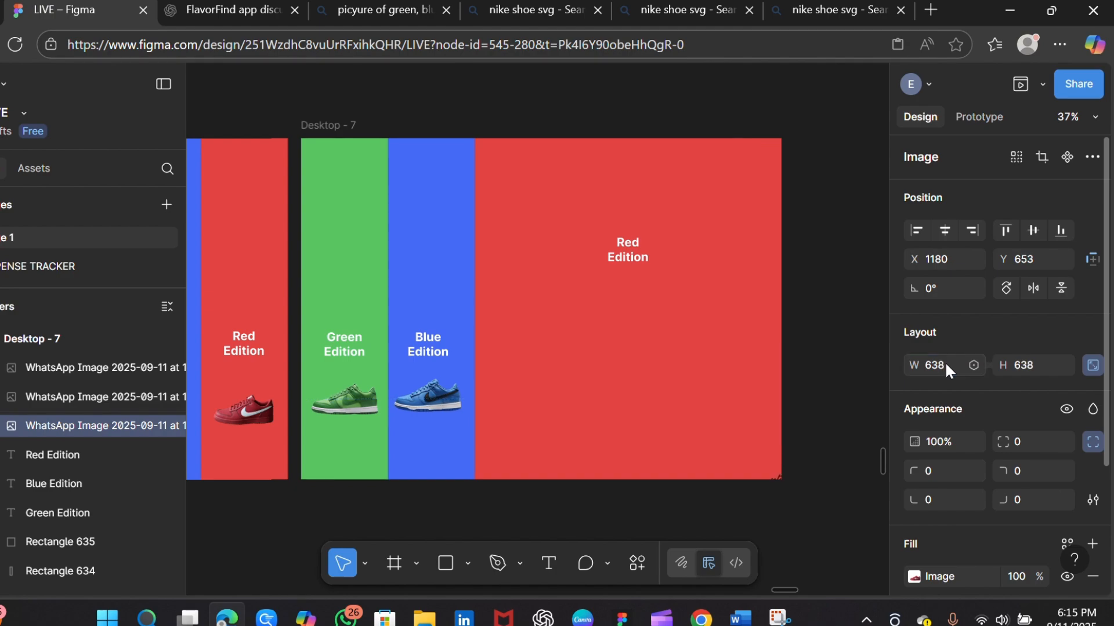
drag(803, 472, 620, 340)
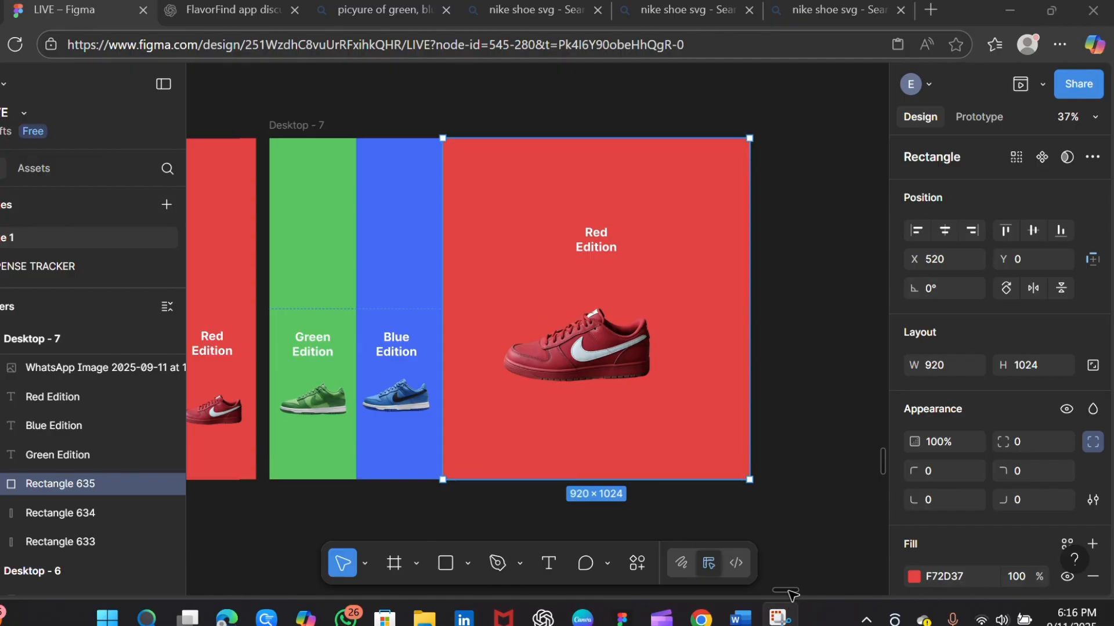
Add an on-click "Navigate to" prototype interaction from the green shoe in Desktop - 4 to Desktop - 5
drag(787, 595, 750, 603)
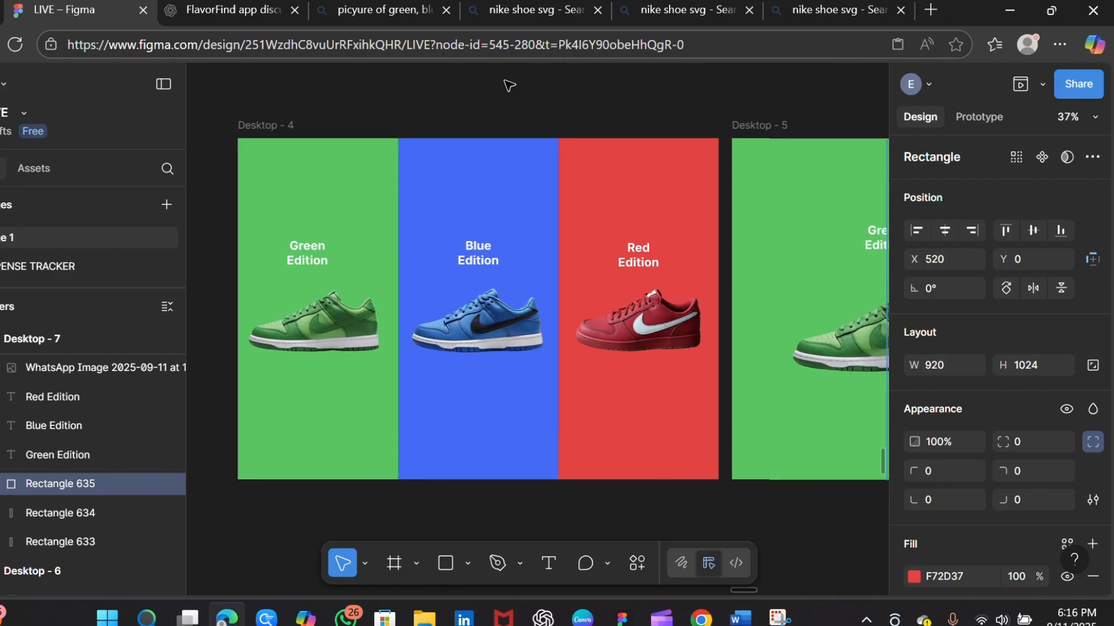
click(285, 125)
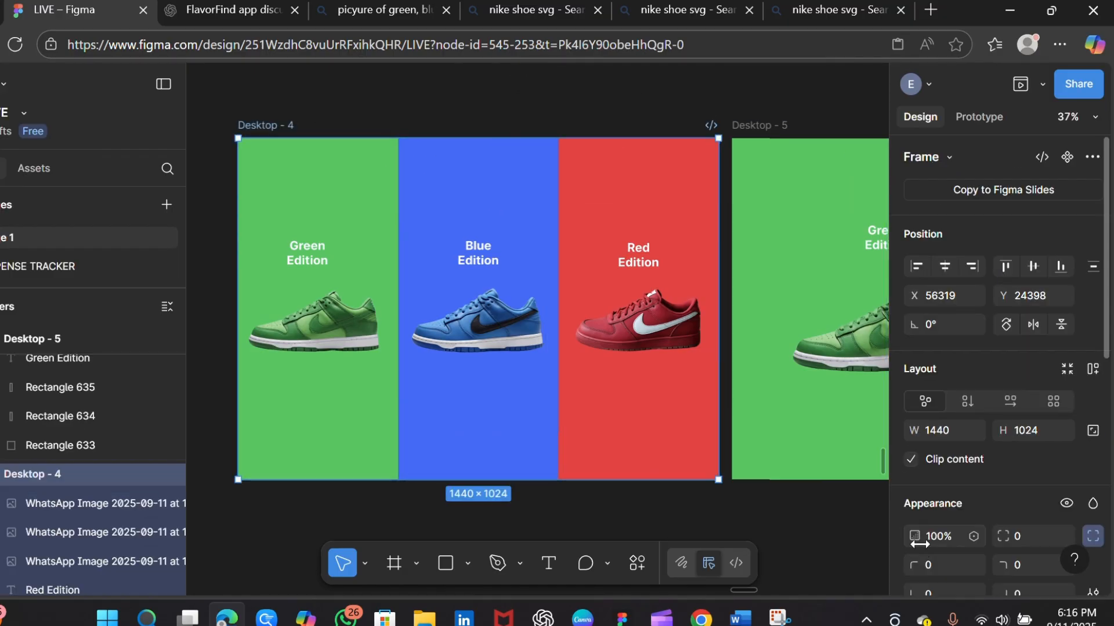
scroll(281, 235, down, 5)
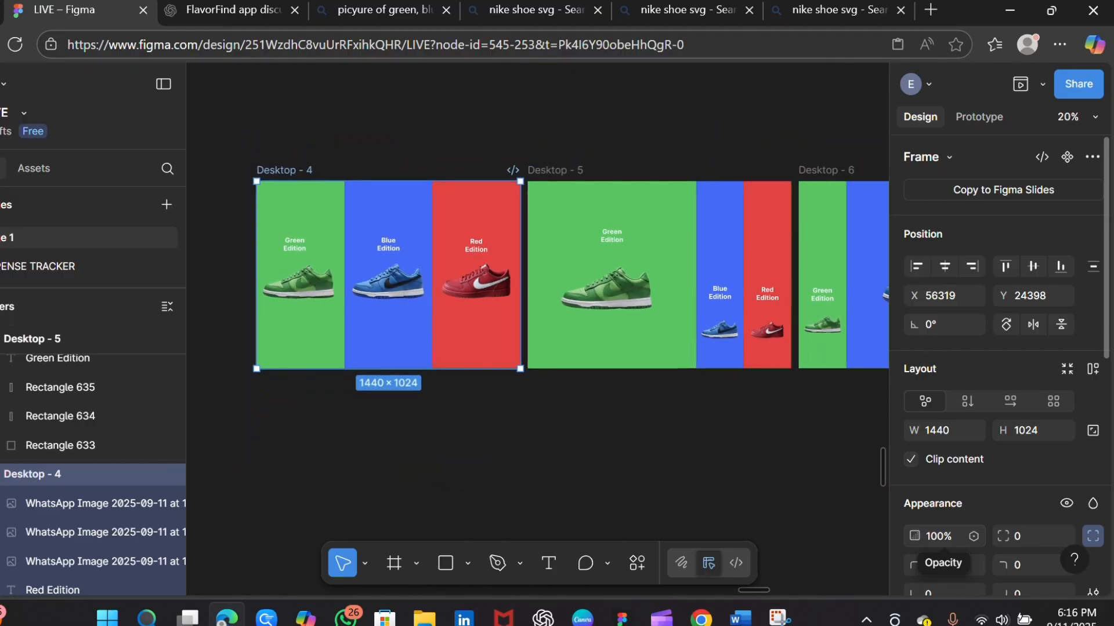
scroll(586, 395, down, 3)
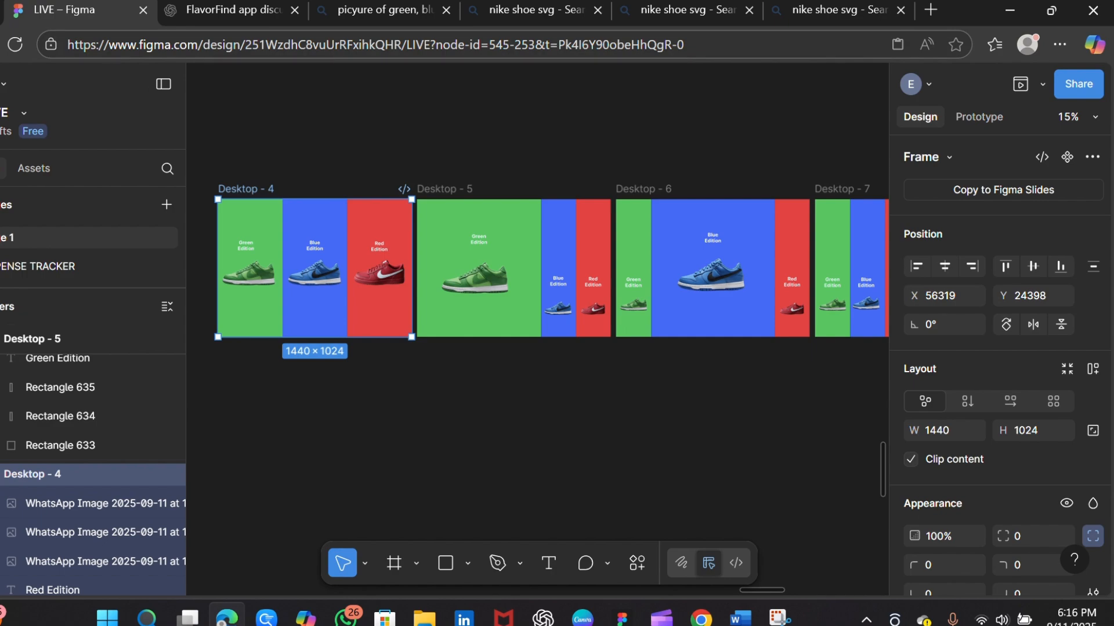
click(977, 117)
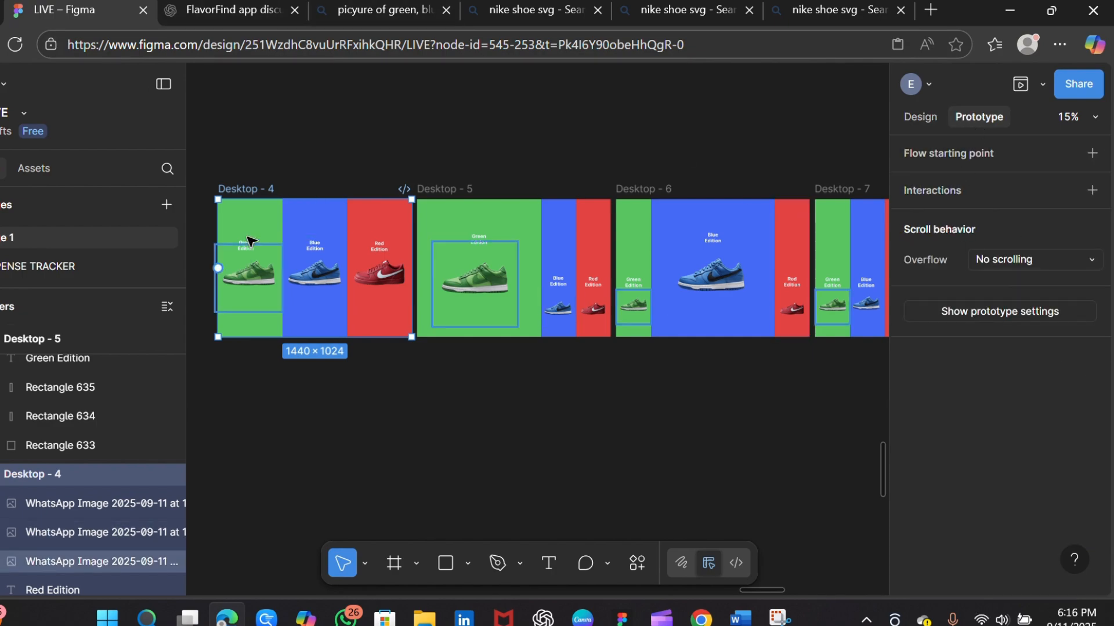
click(259, 268)
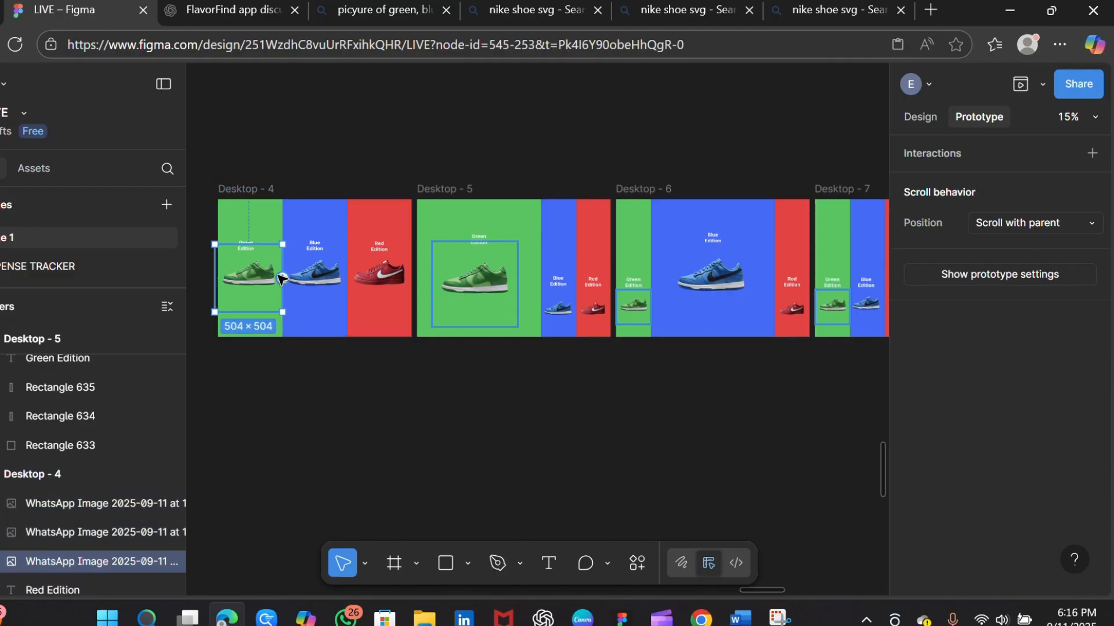
drag(282, 277, 450, 285)
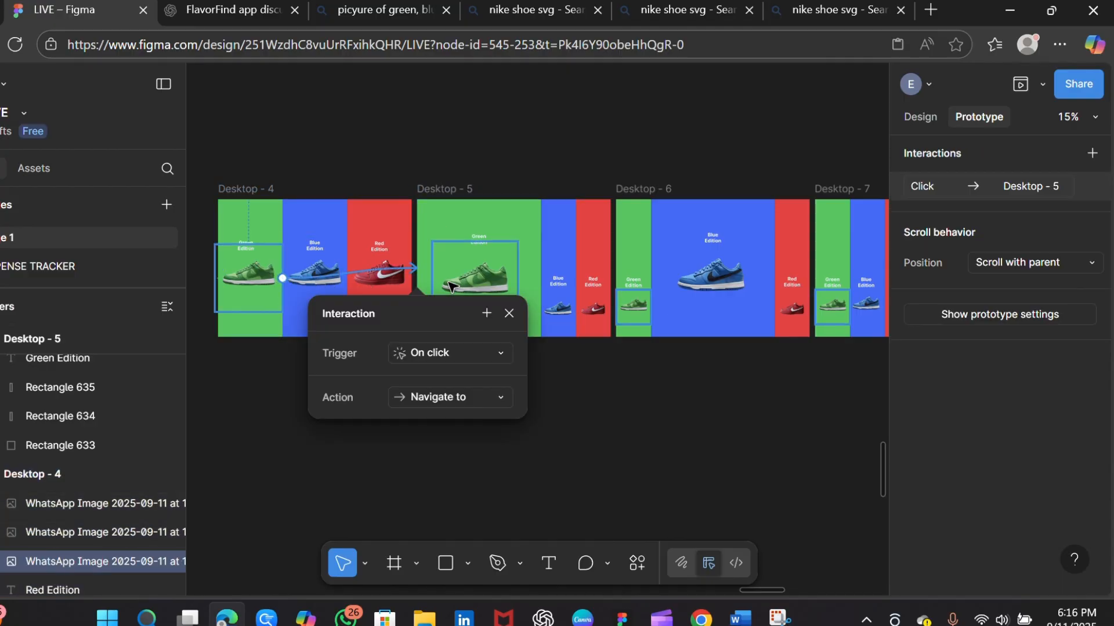
click(510, 314)
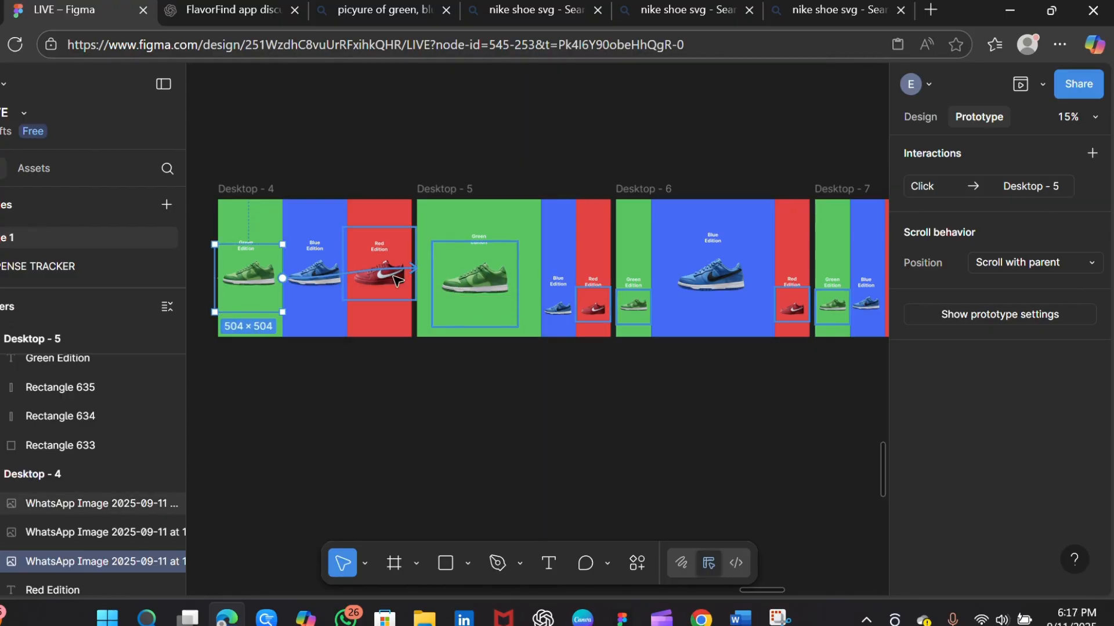
Link the narrow blue rectangle in Desktop - 5 to Desktop - 6 with an on-click "Navigate to" interaction
click(574, 261)
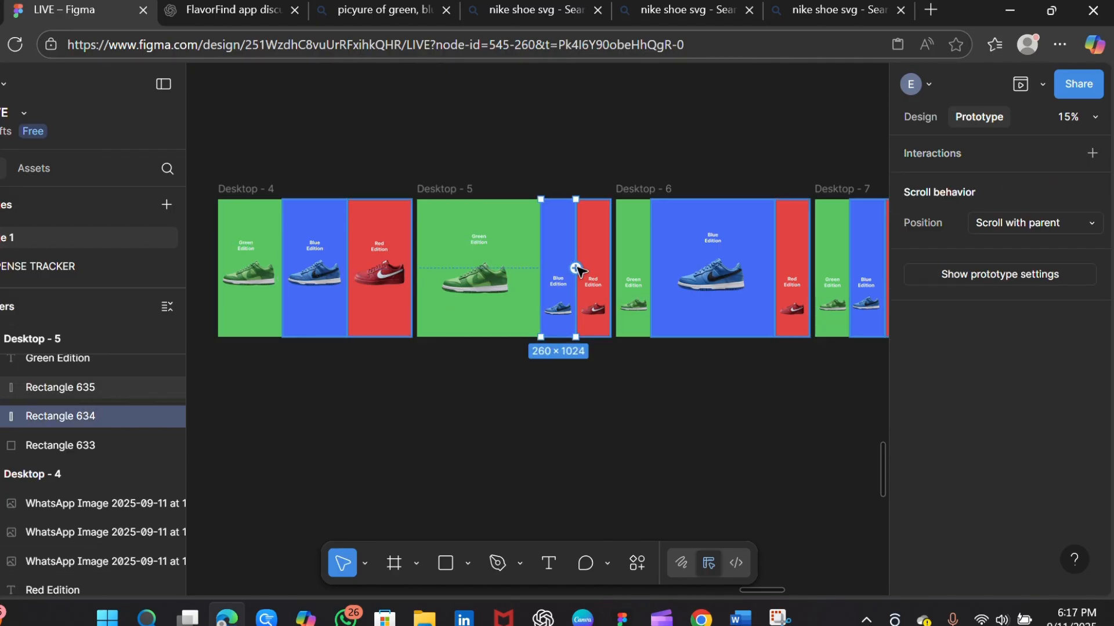
drag(578, 270, 665, 279)
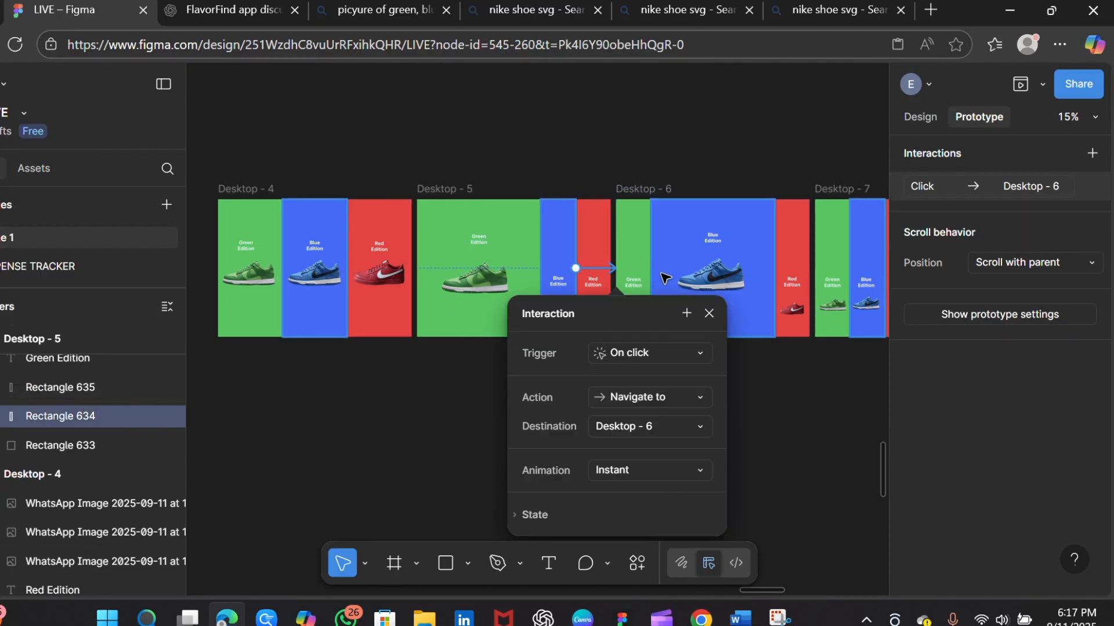
click(715, 314)
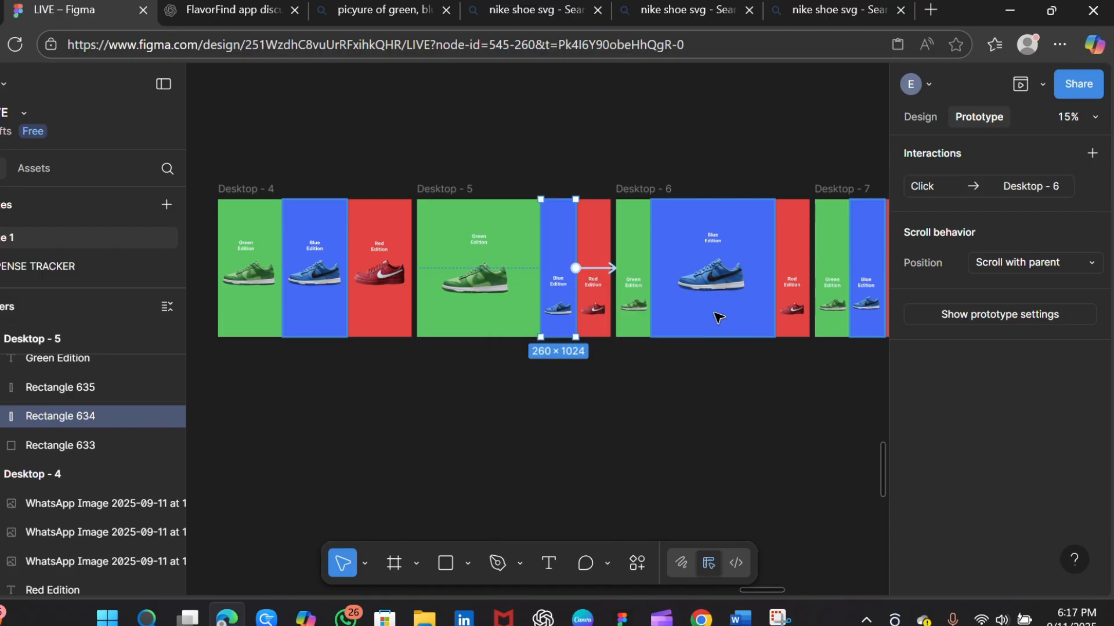
Set the animation of the green shoe's interaction from Desktop - 4 to Desktop - 5 to Smart animate
click(806, 256)
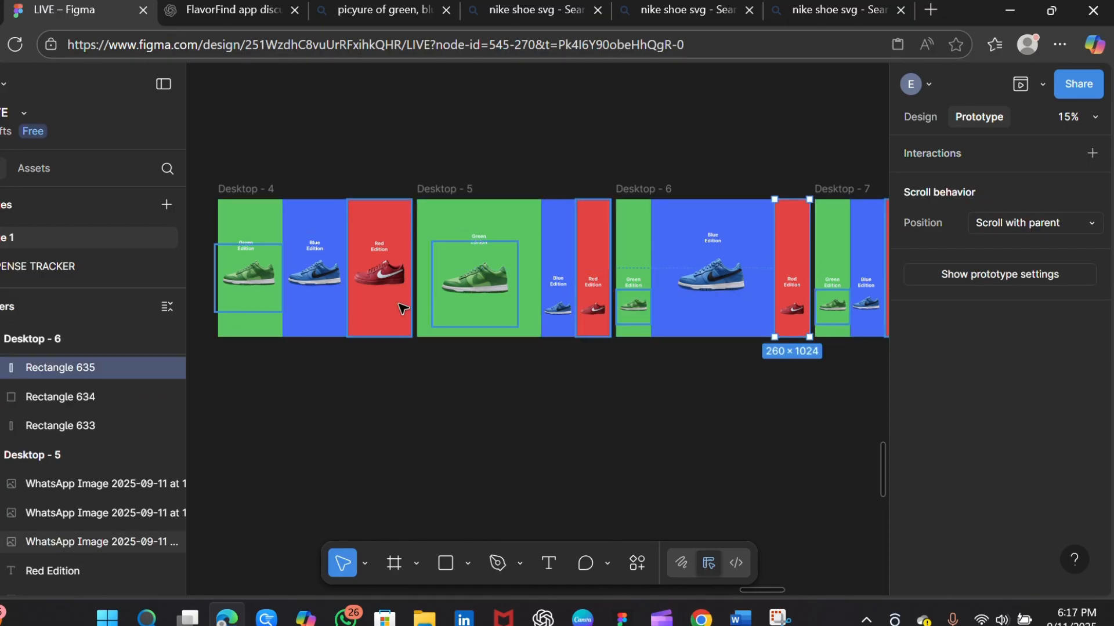
click(252, 197)
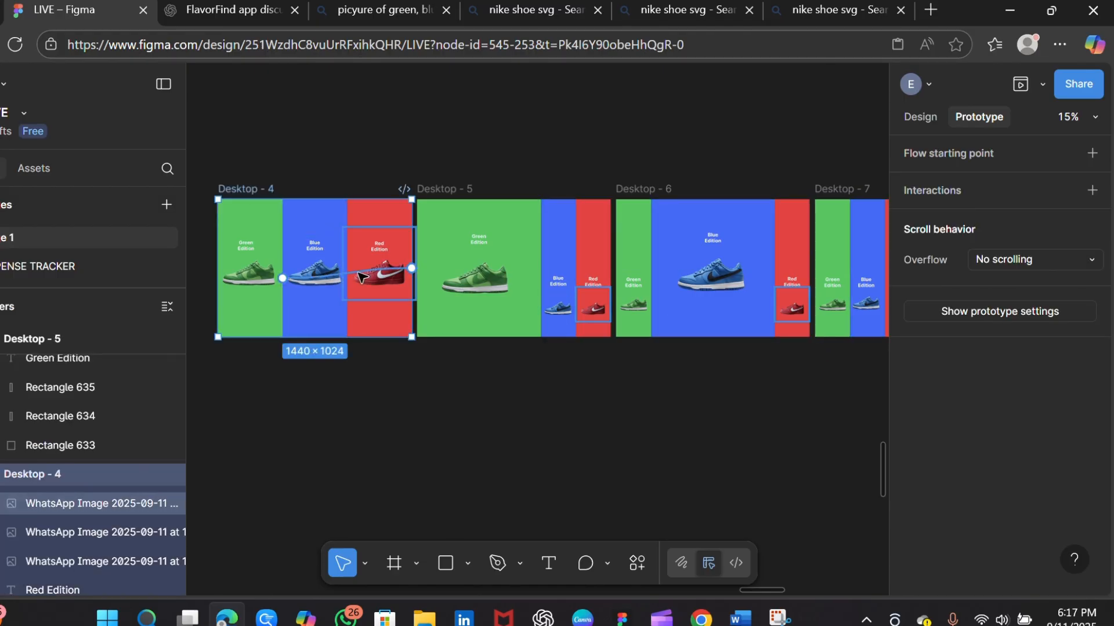
drag(369, 275, 469, 278)
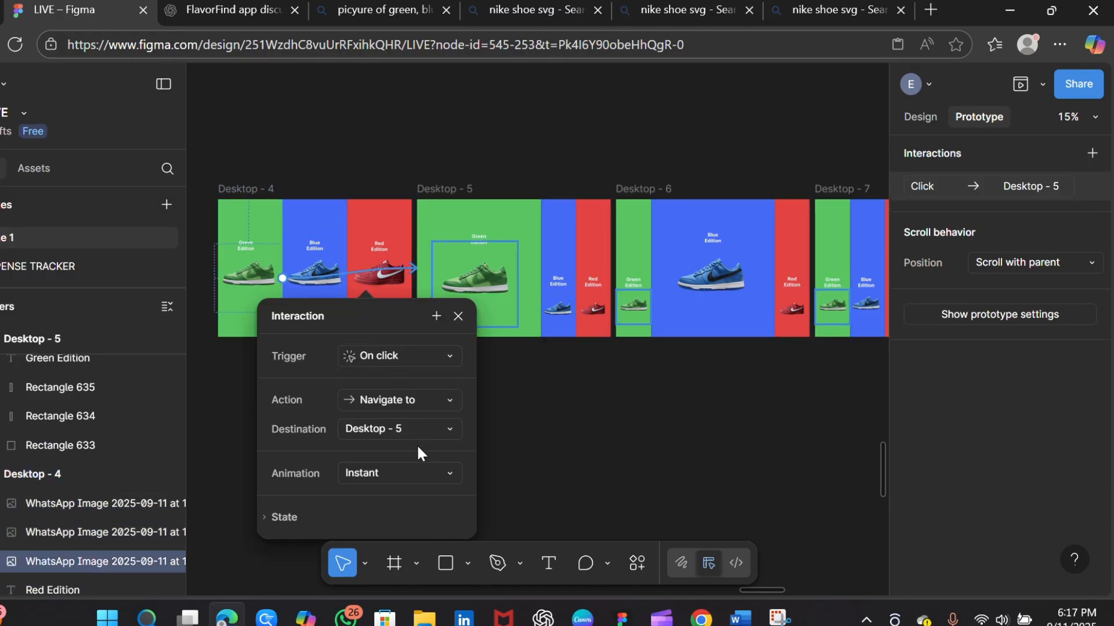
click(433, 473)
click(420, 516)
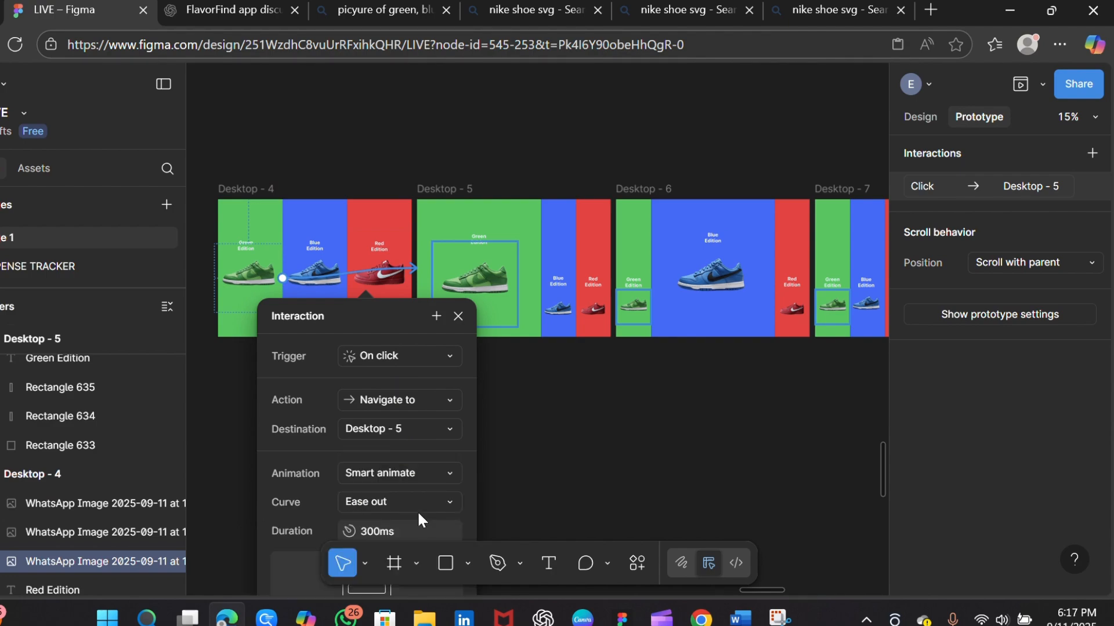
click(459, 315)
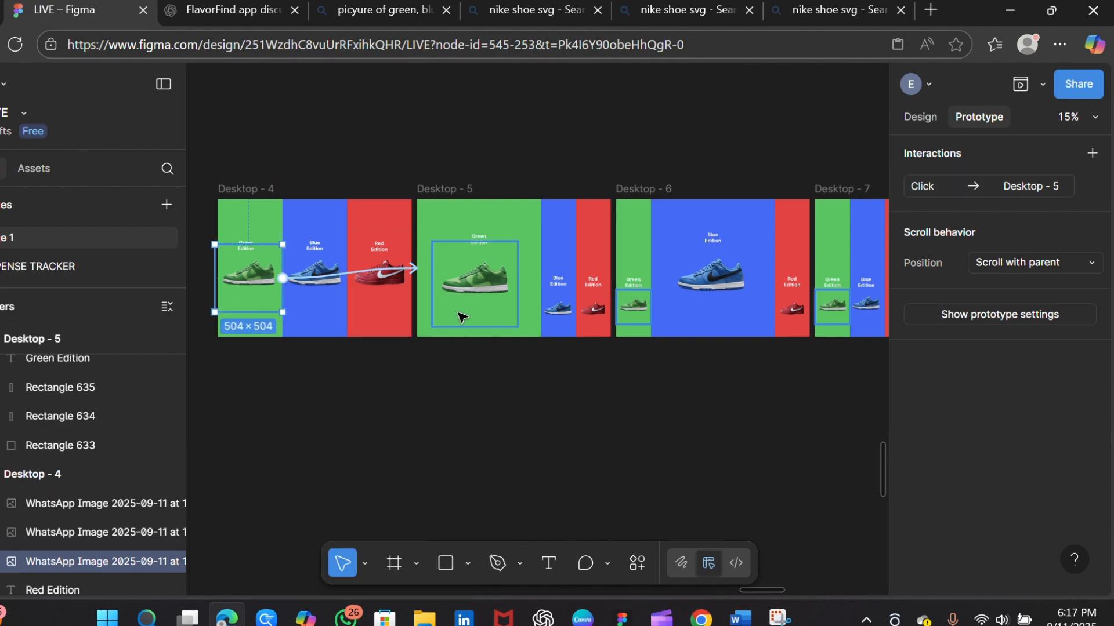
Link the small blue shoe in Desktop - 5 to Desktop - 6 with an on-click "Navigate to" interaction using Smart animate
click(559, 303)
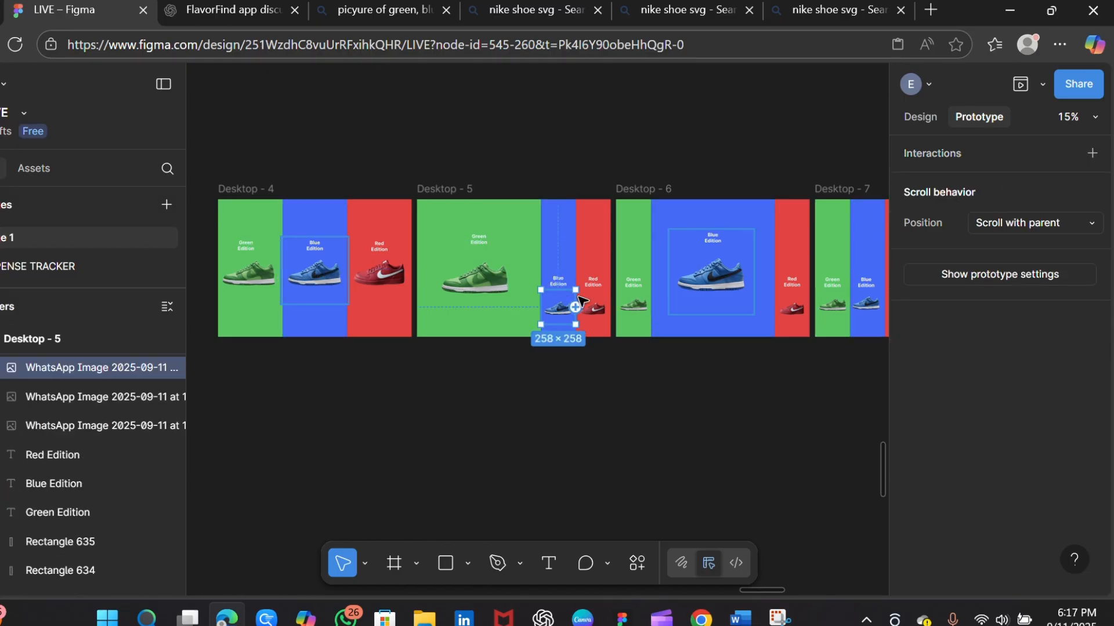
click(602, 291)
click(604, 275)
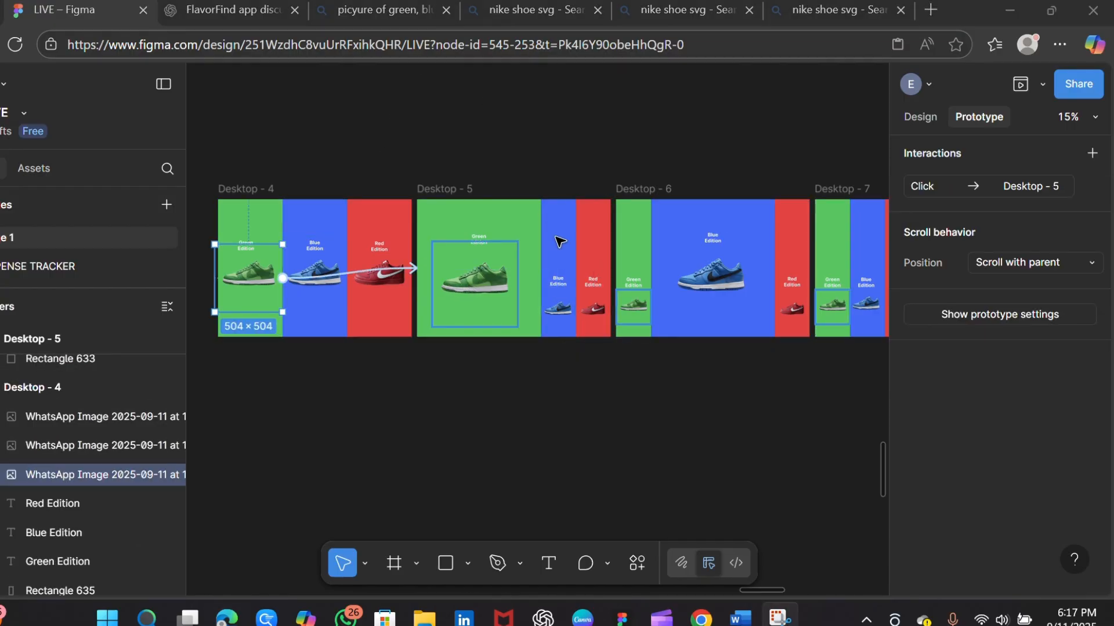
click(566, 308)
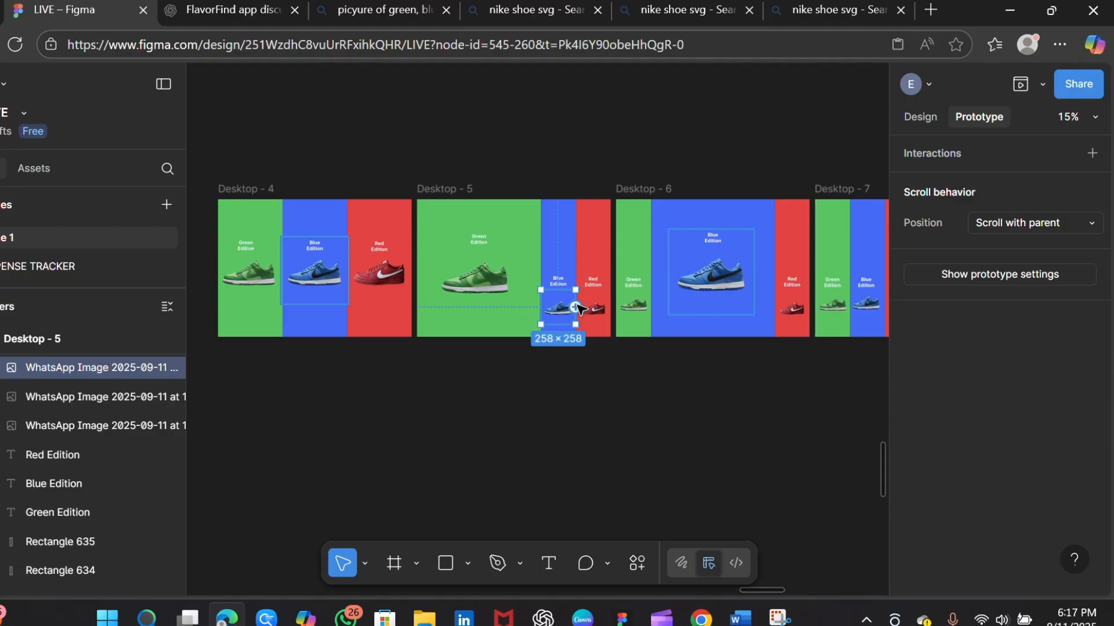
drag(578, 308, 667, 299)
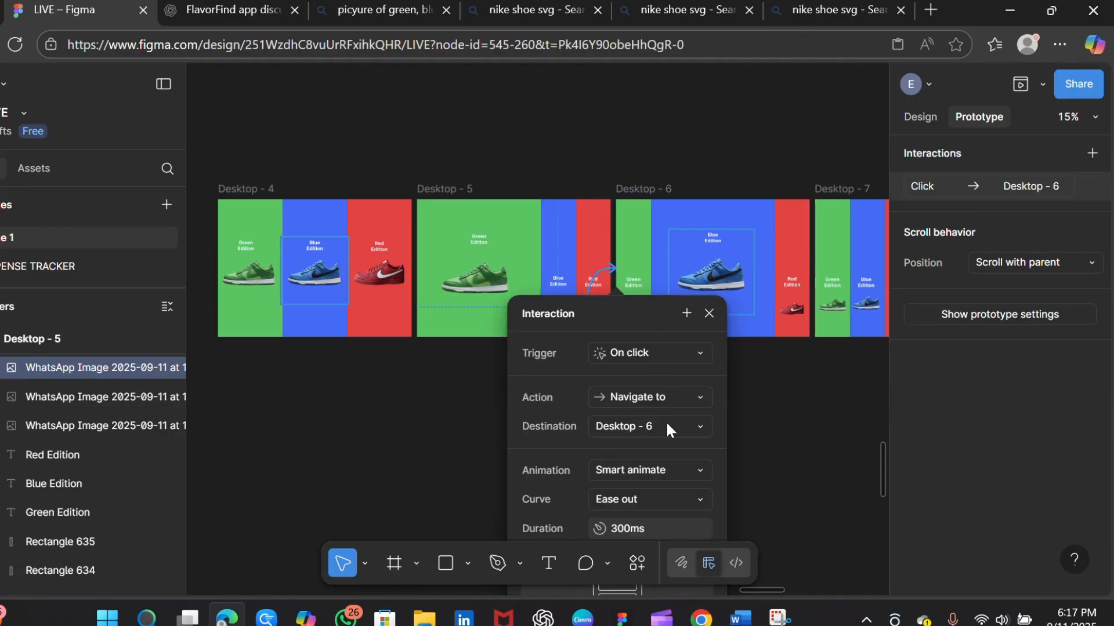
click(709, 313)
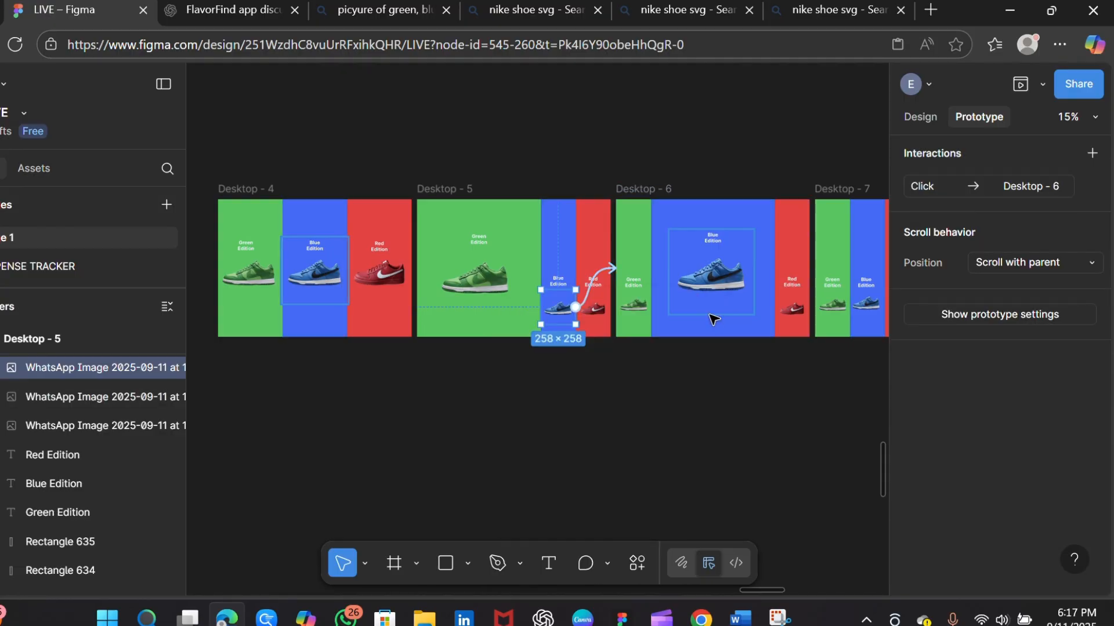
Link the narrow red rectangle in Desktop - 6 to Desktop - 7 with an on-click "Navigate to" interaction using Smart animate
click(792, 270)
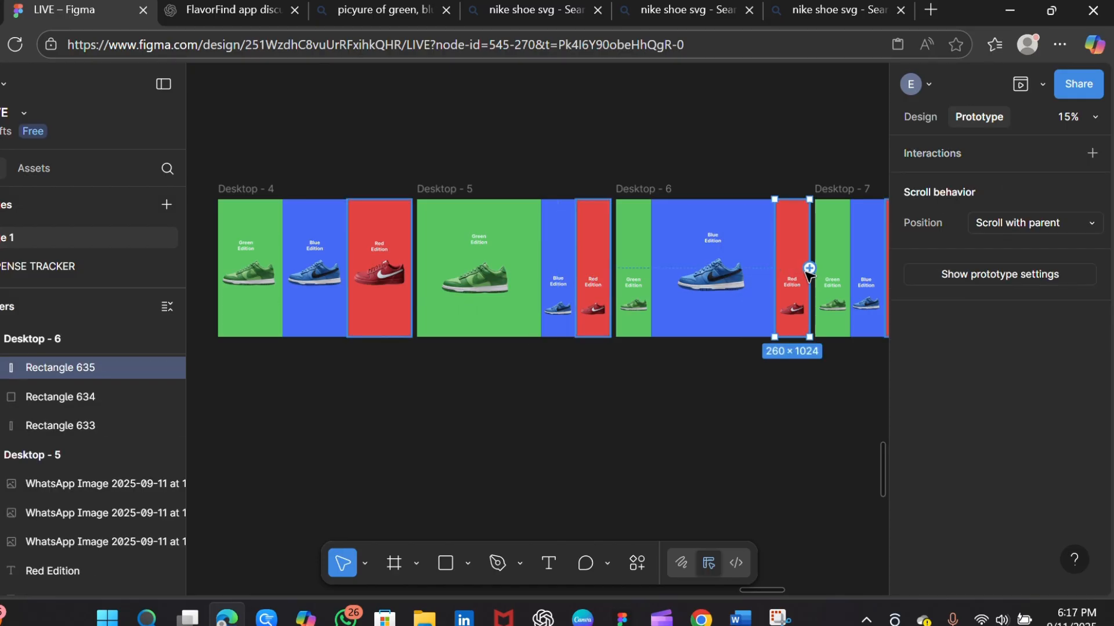
drag(810, 269, 659, 290)
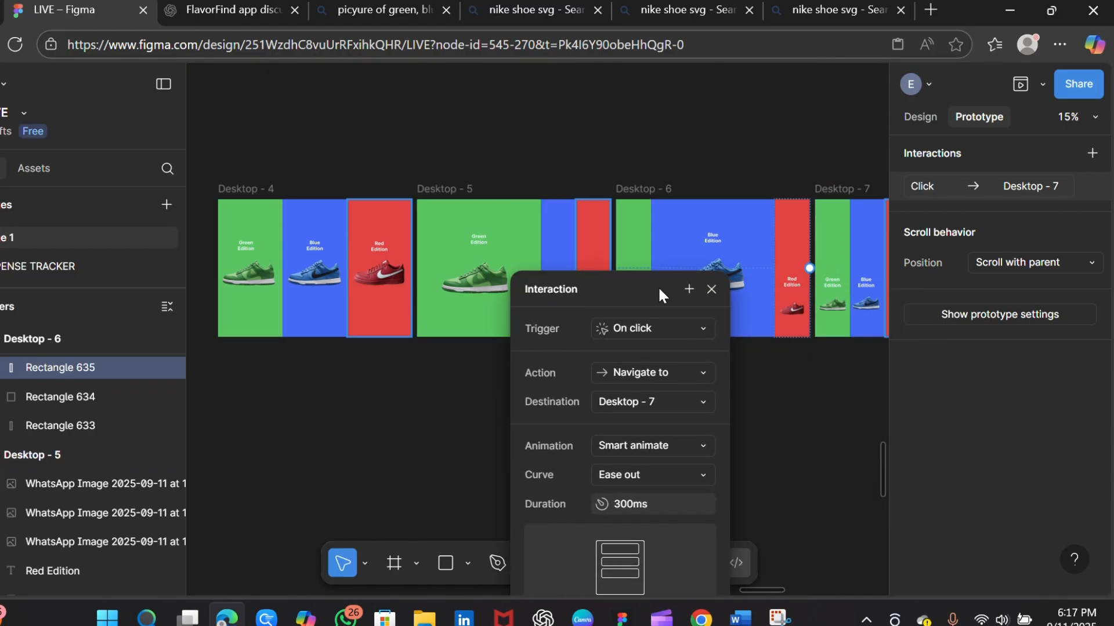
click(711, 289)
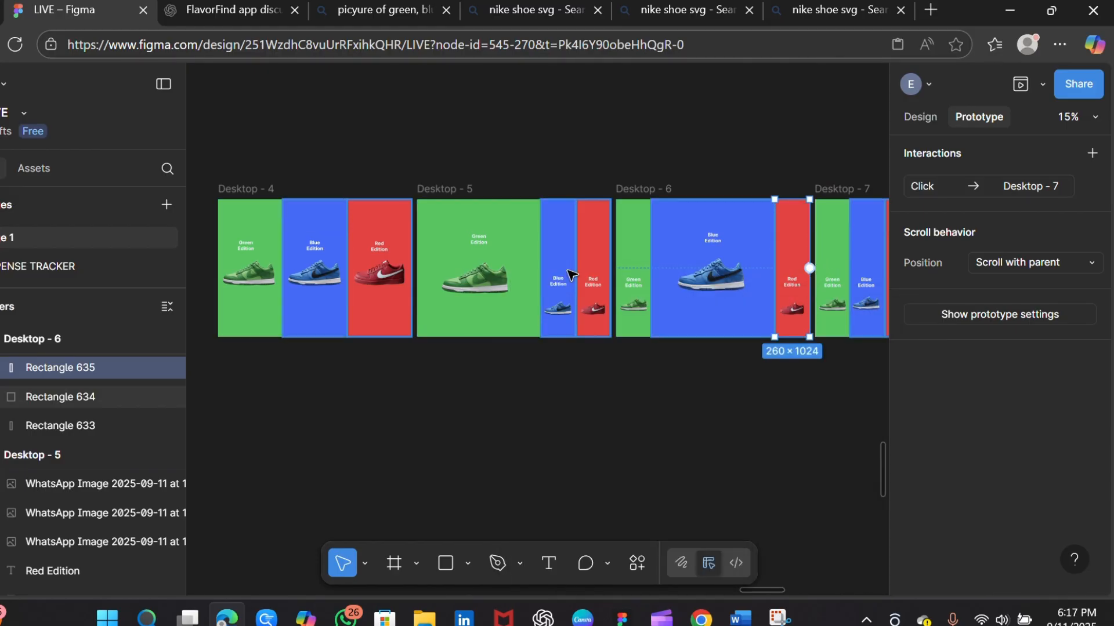
Delete the interaction that links the narrow blue rectangle in Desktop - 5 to Desktop - 6
click(253, 193)
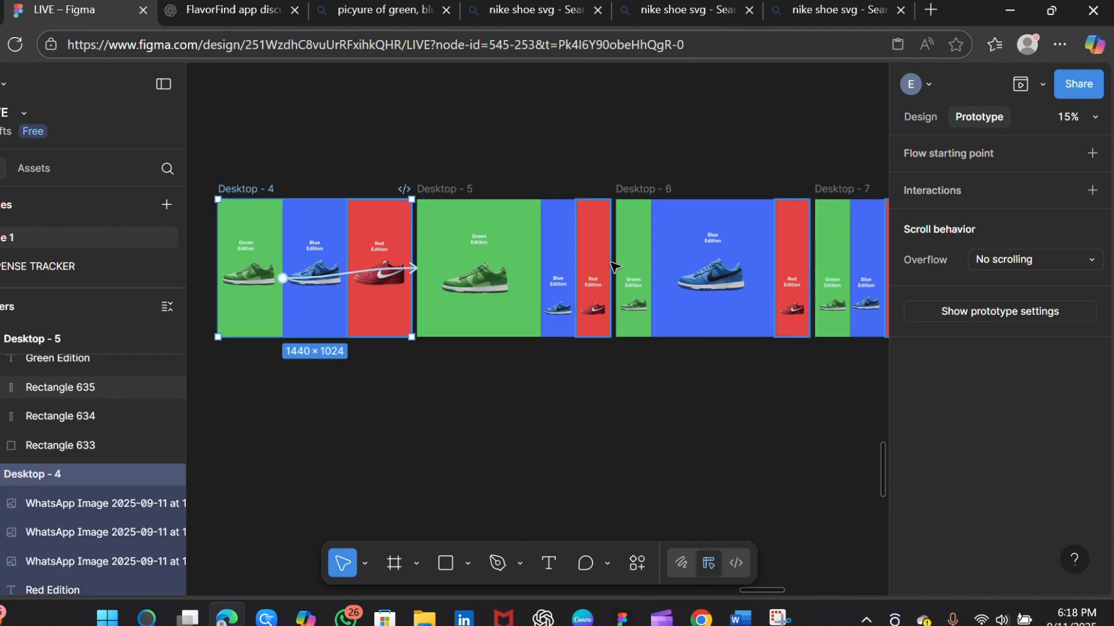
click(473, 201)
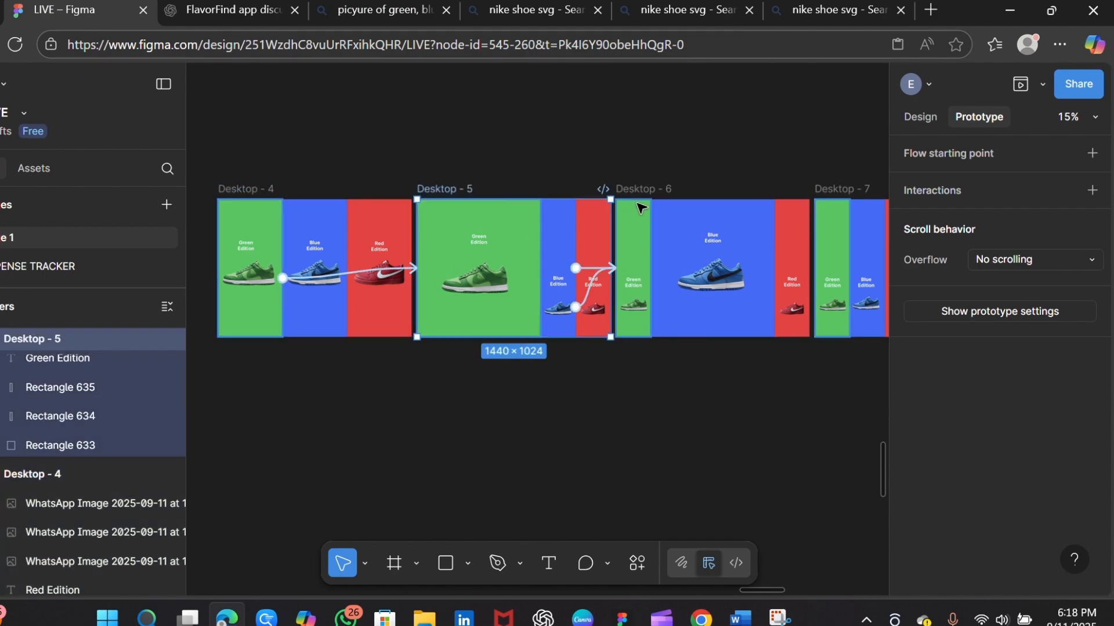
click(593, 274)
click(591, 269)
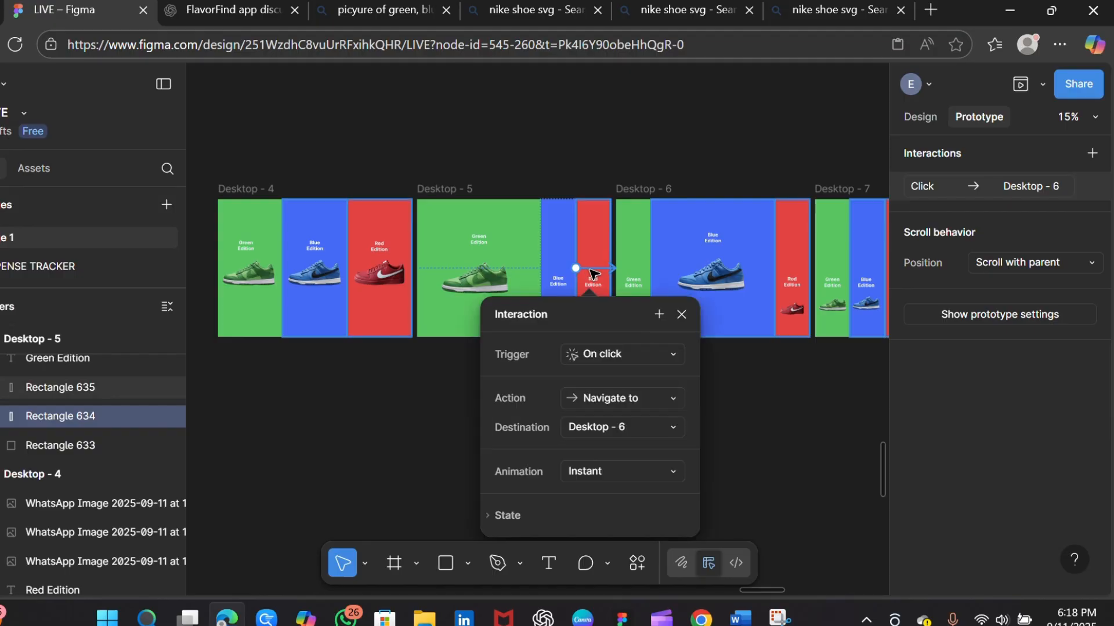
key(Delete)
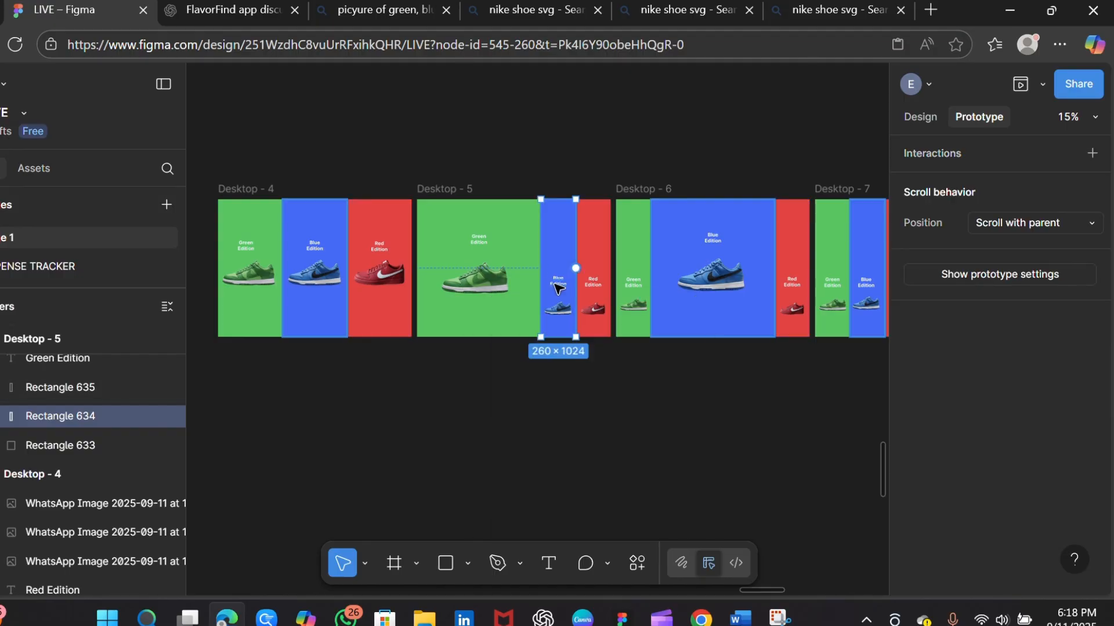
Check the prototype connections of the blue shoe in Desktop - 5, the red shoe in Desktop - 6 and the Desktop - 6 frame
click(558, 307)
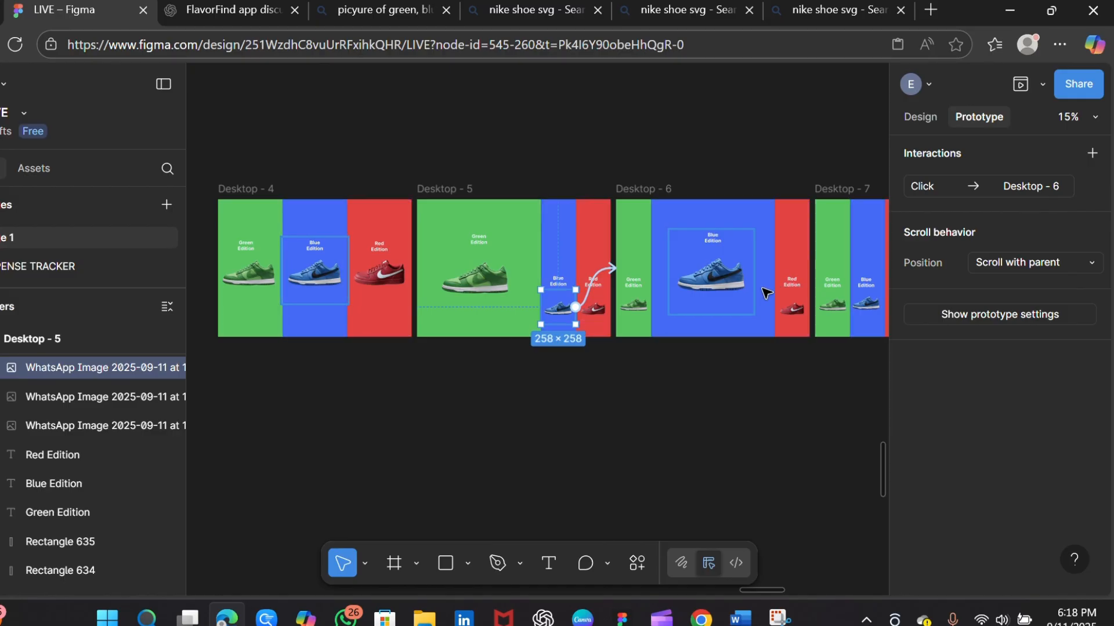
click(797, 301)
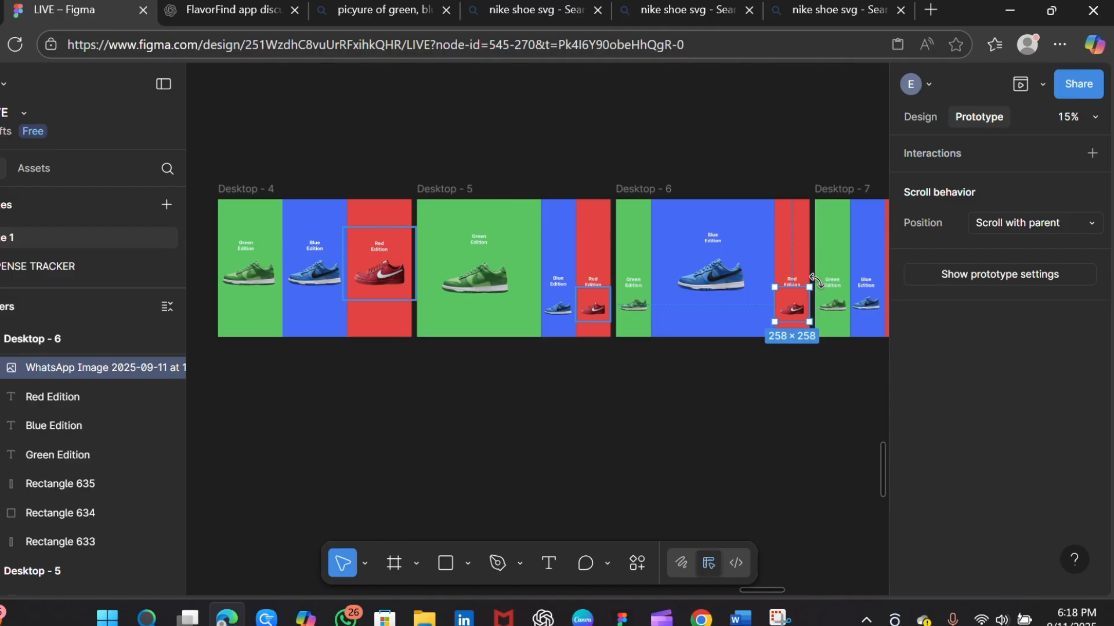
click(655, 192)
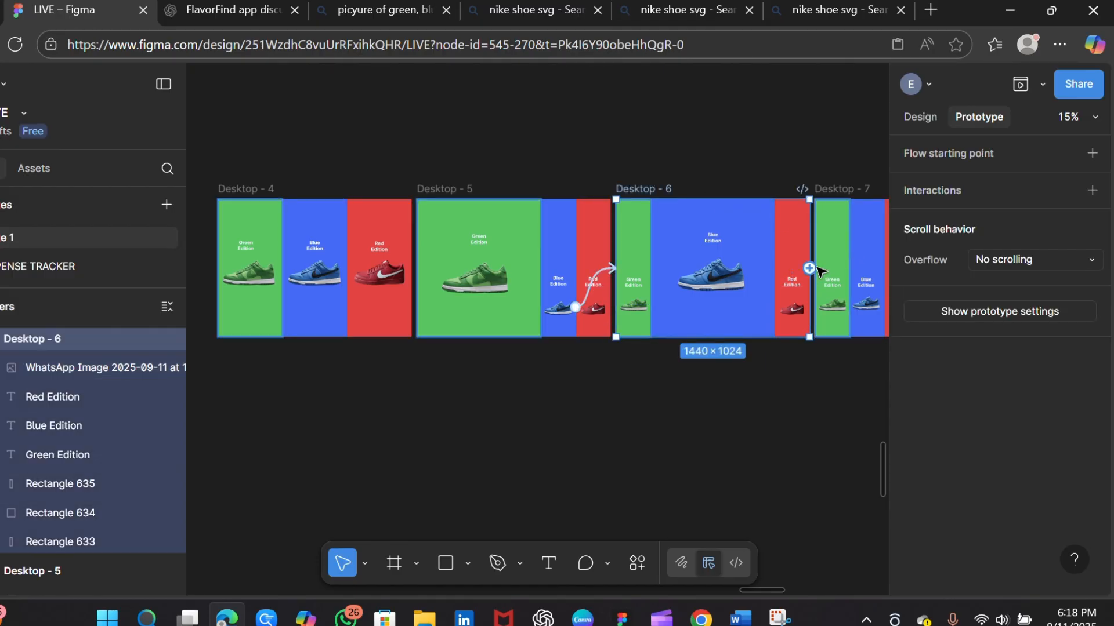